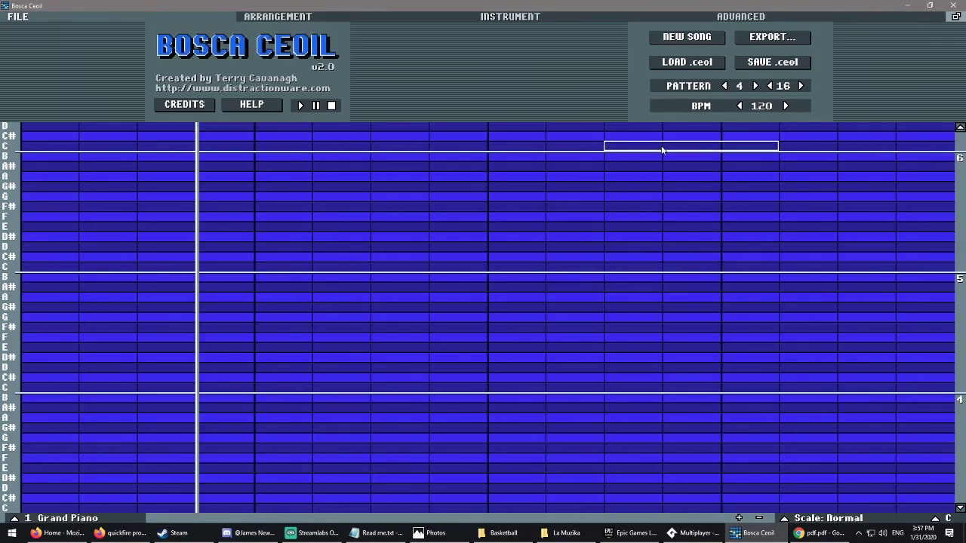
# Step: Try a pattern bar division of 3 and return it to 4
pyautogui.click(753, 87)
pyautogui.click(736, 89)
pyautogui.click(737, 89)
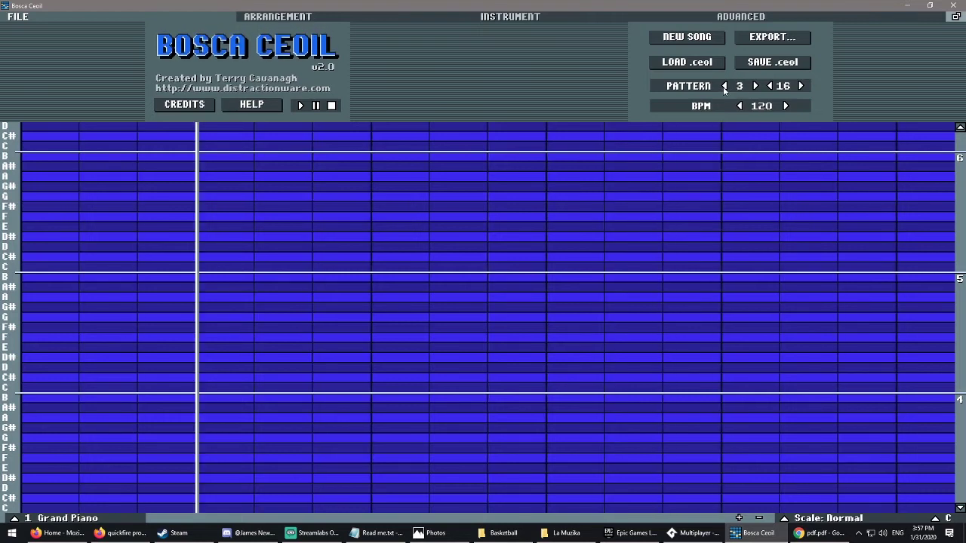
pyautogui.click(736, 89)
pyautogui.click(755, 87)
pyautogui.click(755, 86)
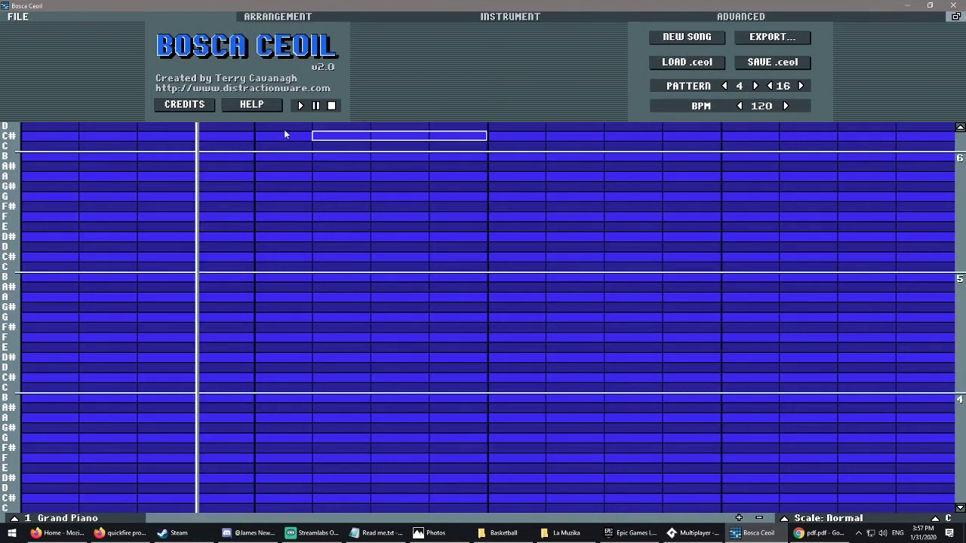
# Step: Shorten the pattern length to 14 notes
pyautogui.scroll(1, 70, 179)
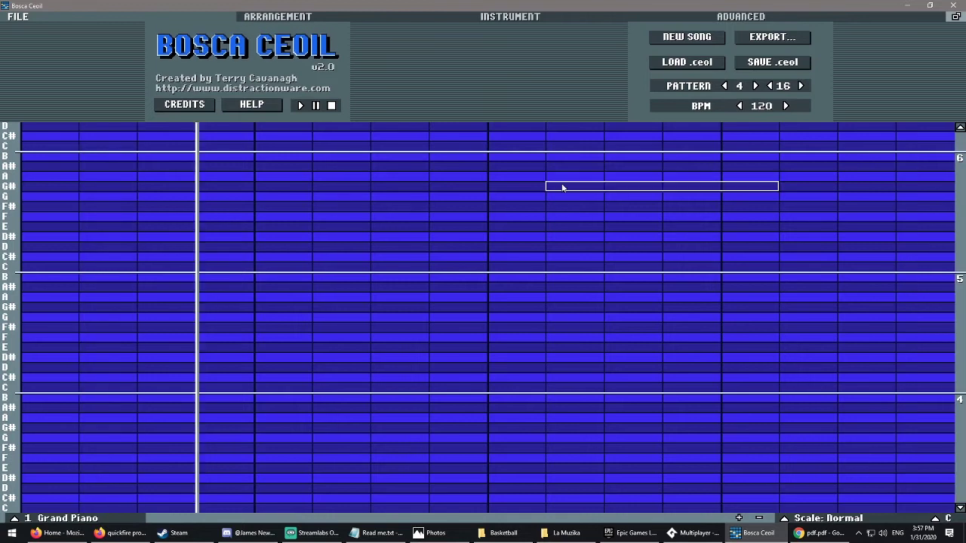
pyautogui.click(770, 88)
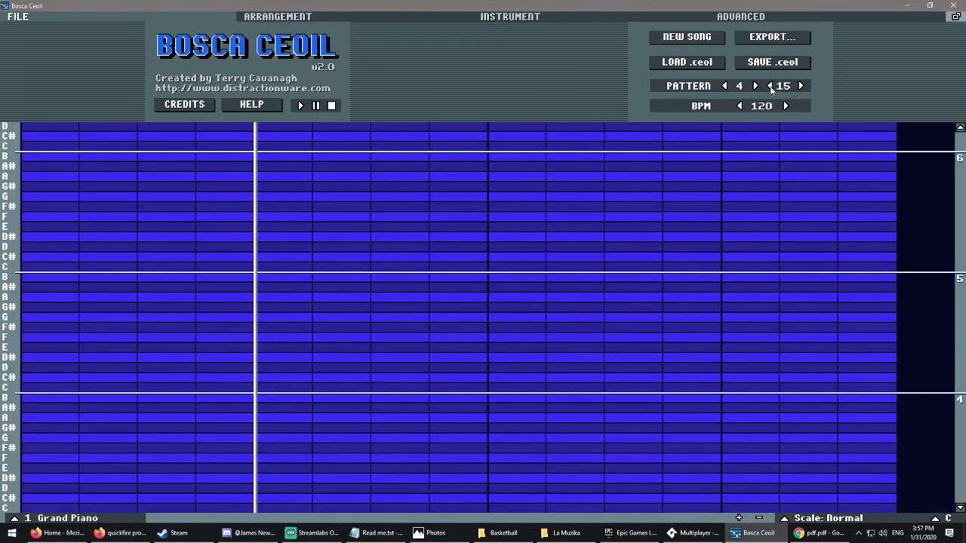
pyautogui.click(770, 87)
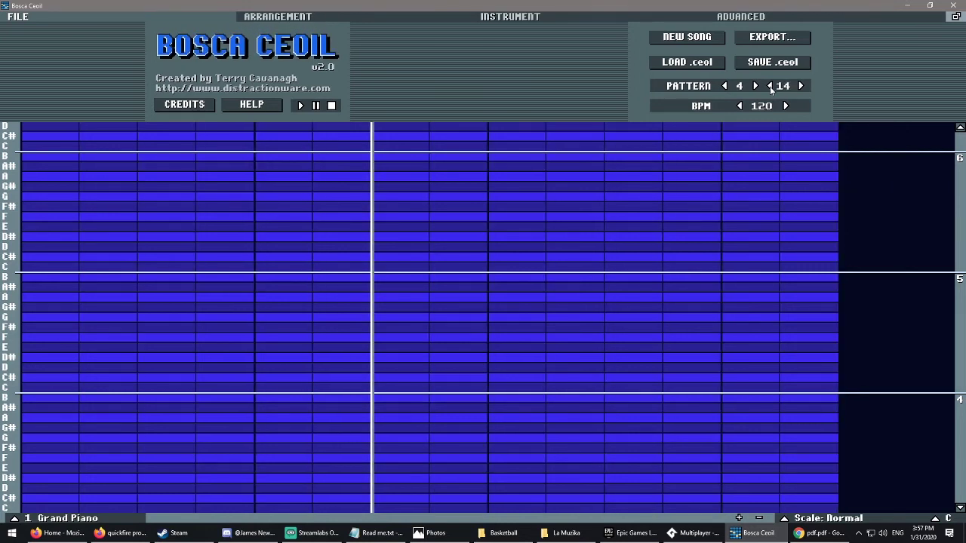
# Step: Place pattern 1 in the second and third slots of the first arrangement row
pyautogui.click(295, 15)
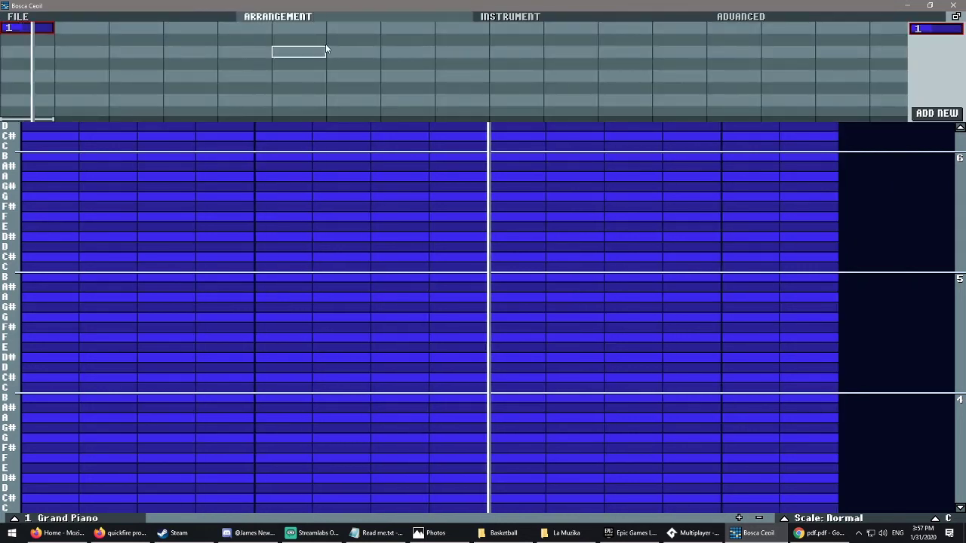
pyautogui.moveTo(936, 27); pyautogui.dragTo(132, 30)
pyautogui.click(127, 18)
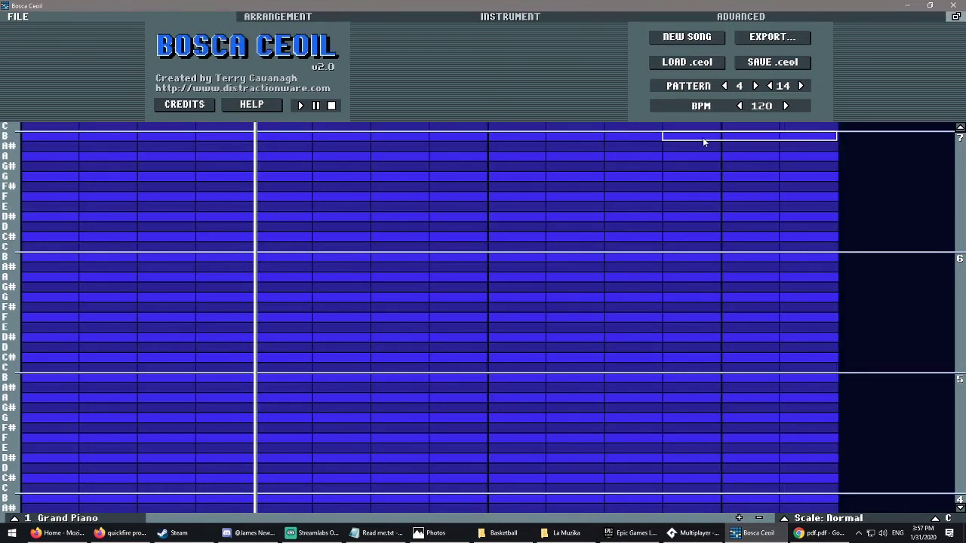
# Step: Set the pattern length back to 16 notes and check the patterns in the arrangement
pyautogui.click(800, 85)
pyautogui.click(801, 86)
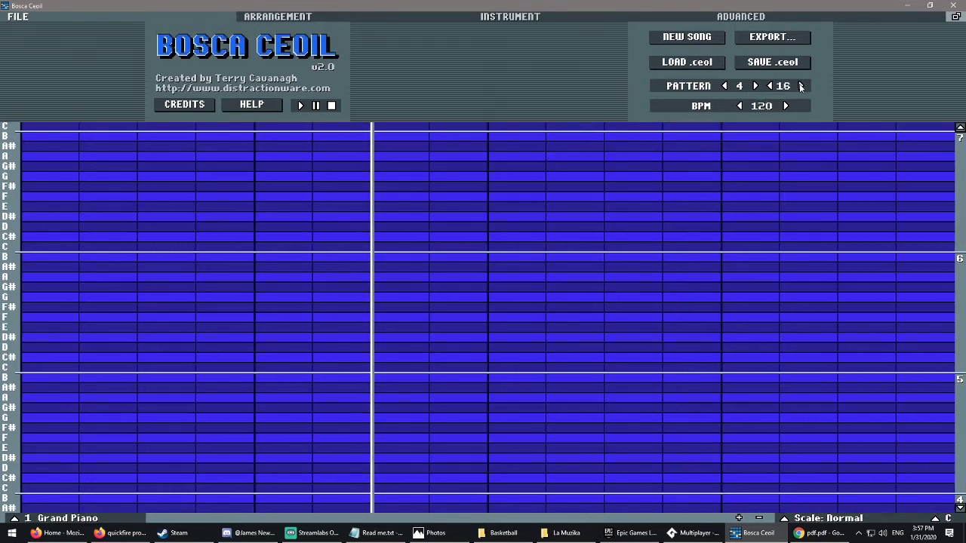
pyautogui.click(317, 17)
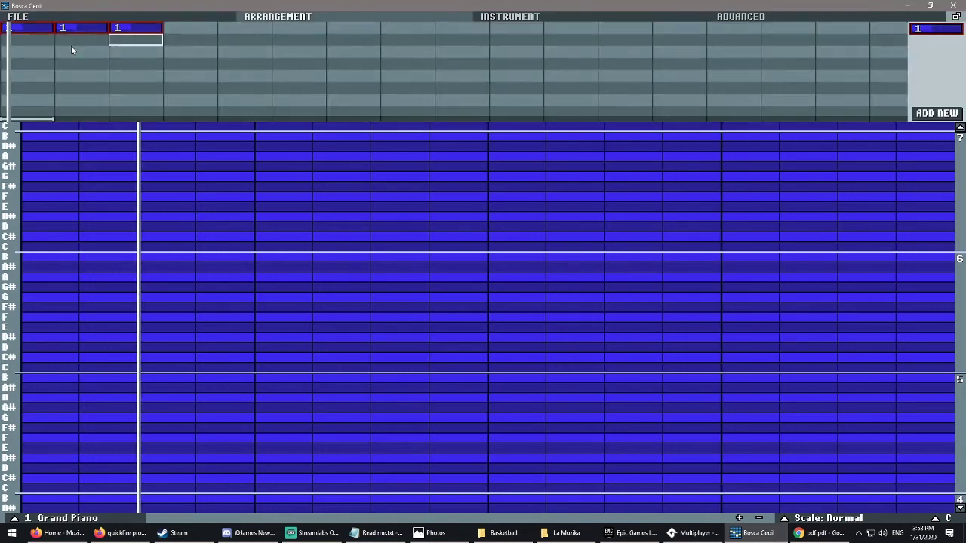
pyautogui.click(118, 16)
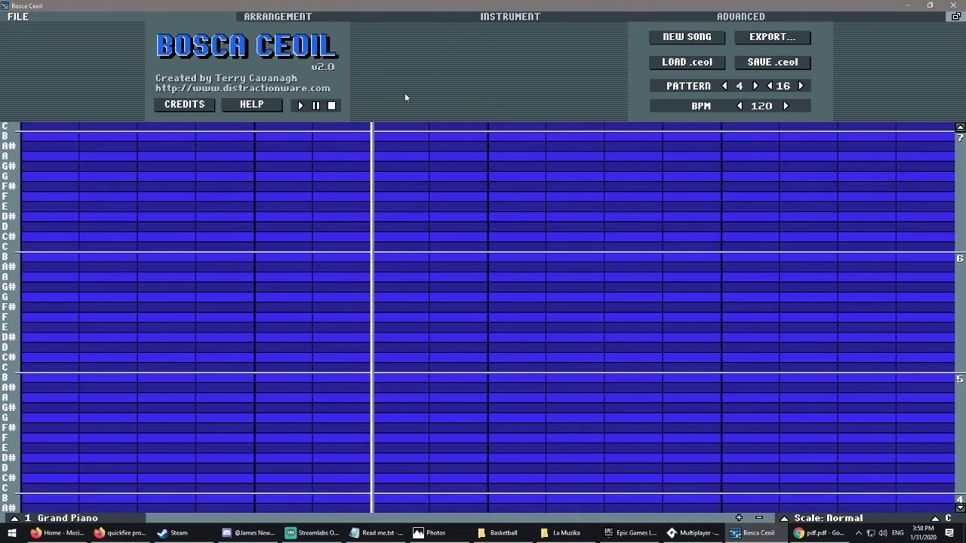
# Step: Add four new instruments to the song's instrument list
pyautogui.click(476, 17)
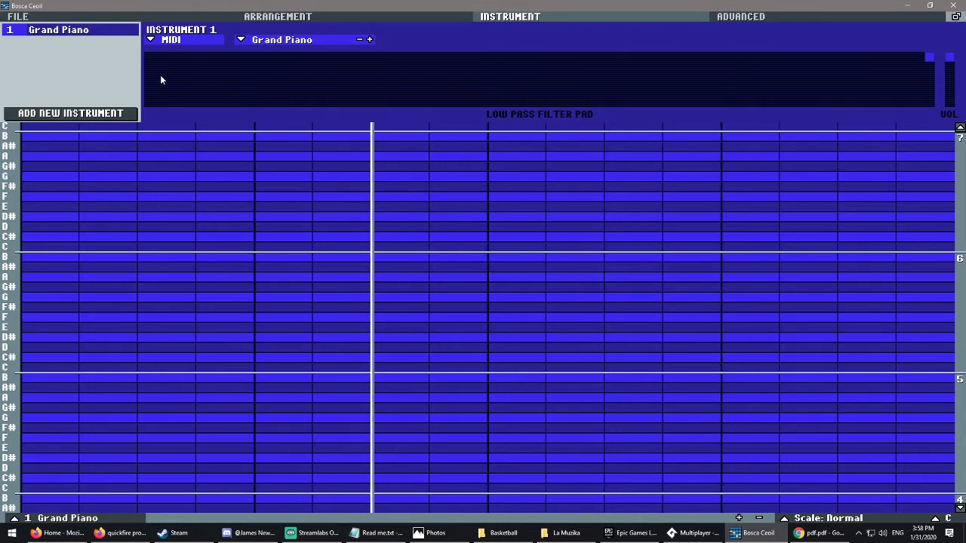
pyautogui.click(37, 113)
pyautogui.click(37, 113)
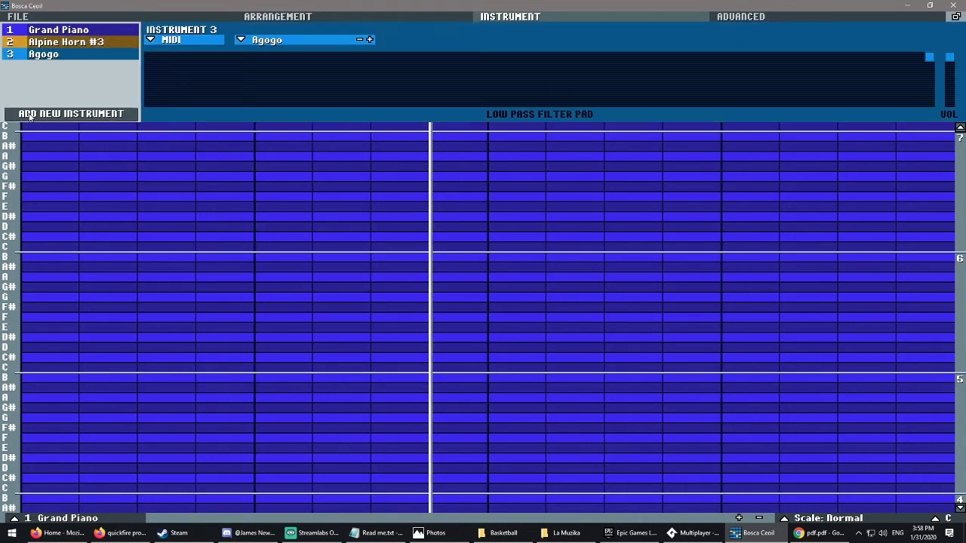
pyautogui.click(38, 113)
pyautogui.click(38, 113)
# Step: Examine the sound categories and the MIDI instrument groups available for instrument 1
pyautogui.click(64, 29)
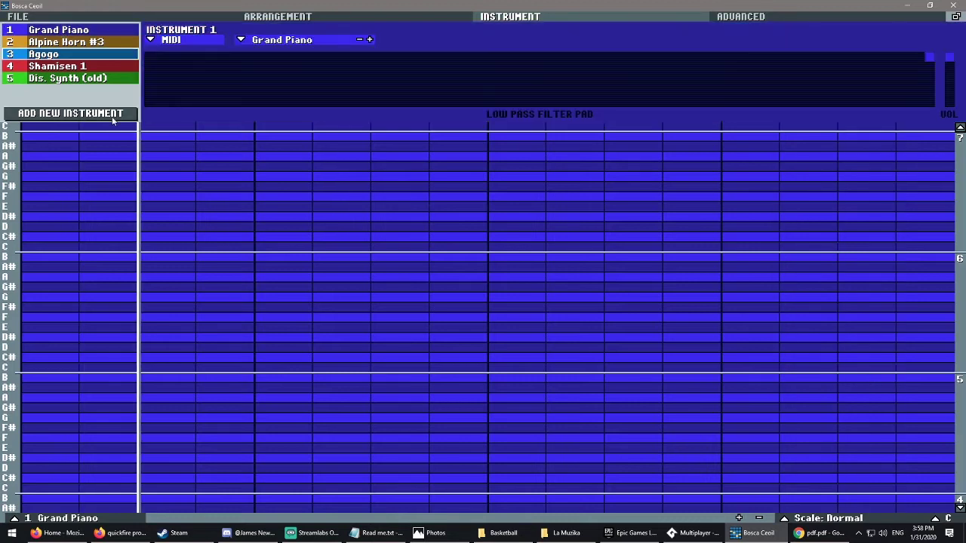
pyautogui.click(171, 40)
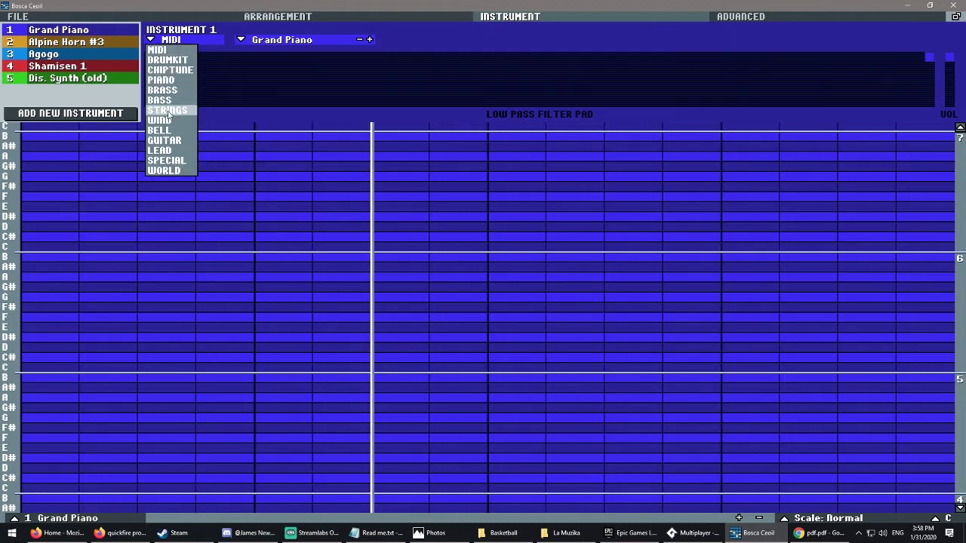
pyautogui.click(238, 57)
pyautogui.click(243, 40)
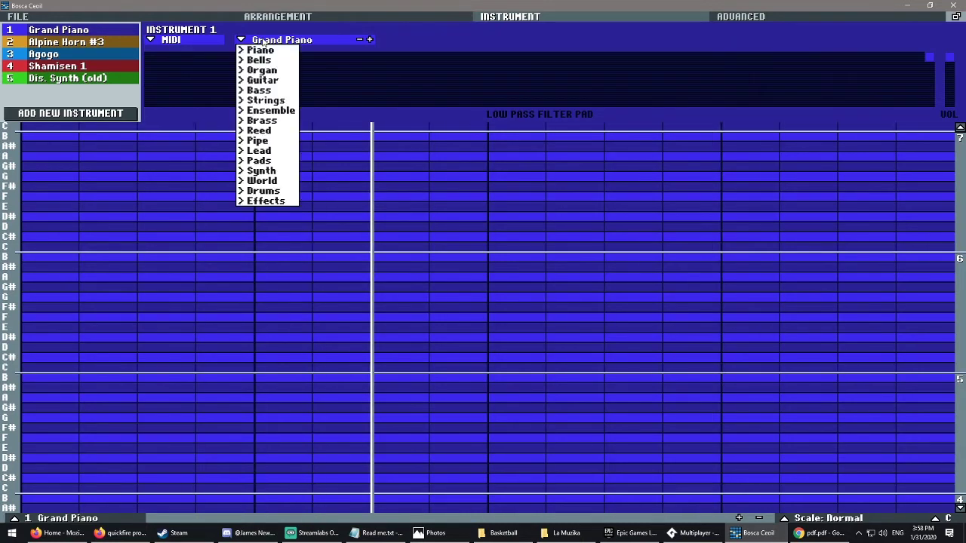
pyautogui.click(206, 40)
pyautogui.click(205, 41)
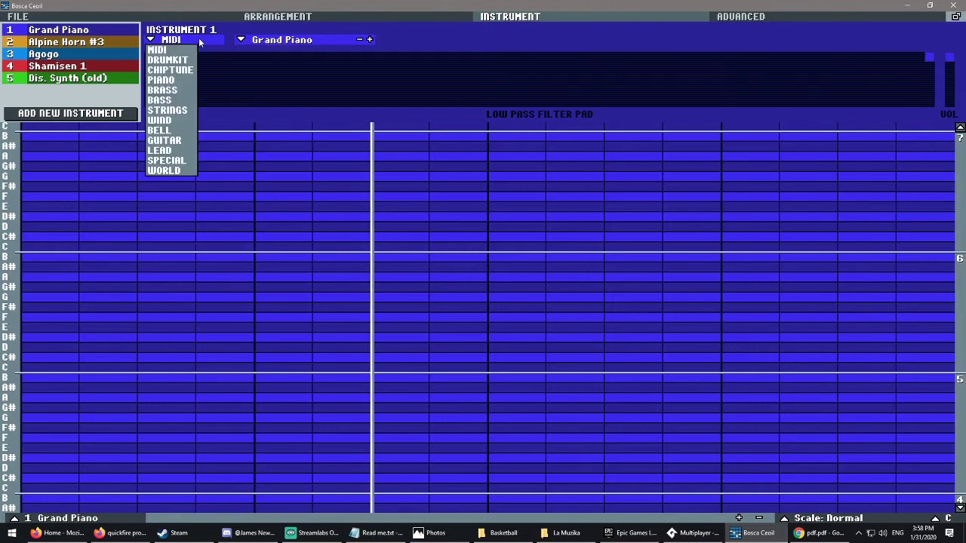
pyautogui.click(265, 53)
pyautogui.click(257, 40)
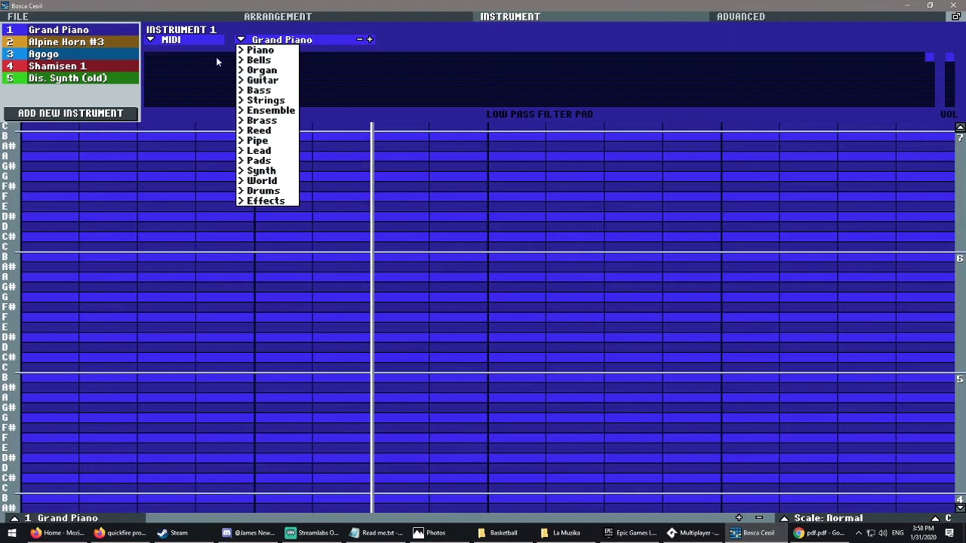
pyautogui.click(202, 42)
pyautogui.click(253, 39)
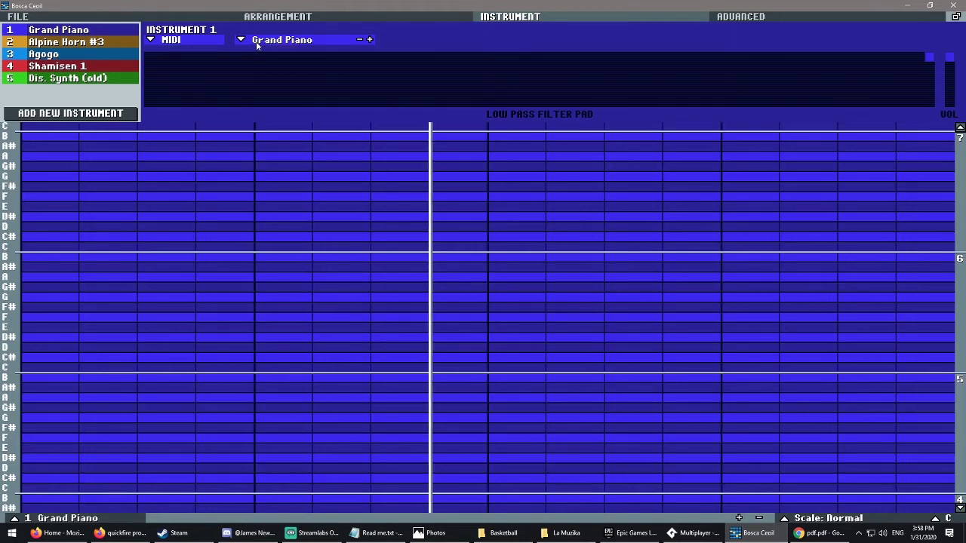
# Step: Set instrument 1 to Electric Guitar from the MIDI Guitar group
pyautogui.click(253, 39)
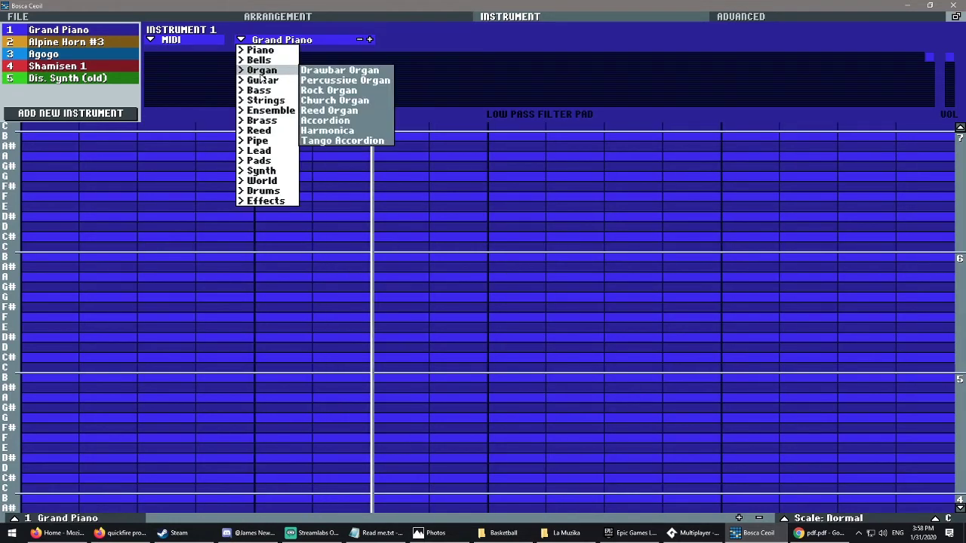
pyautogui.moveTo(265, 83)
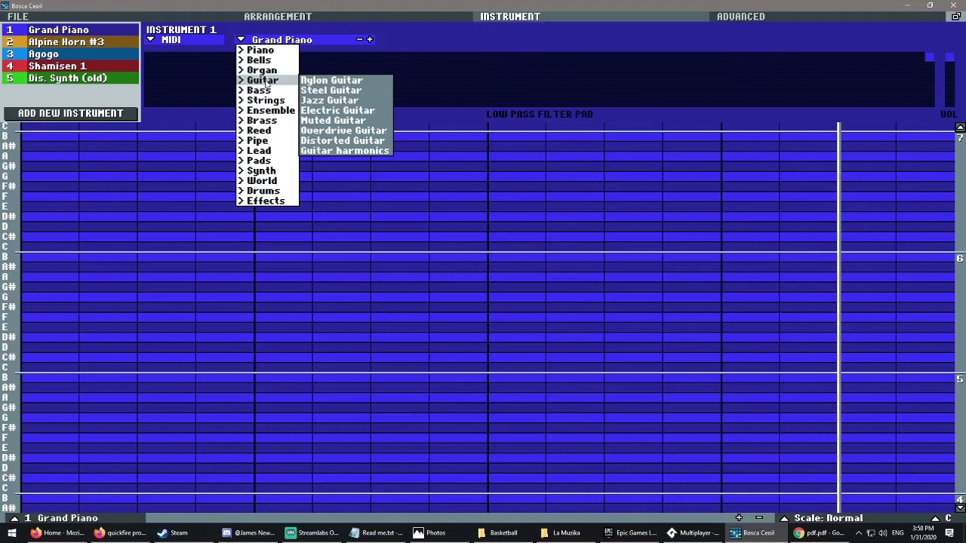
pyautogui.click(337, 111)
# Step: Change instrument 2 to Brass strings within the Brass category
pyautogui.click(99, 43)
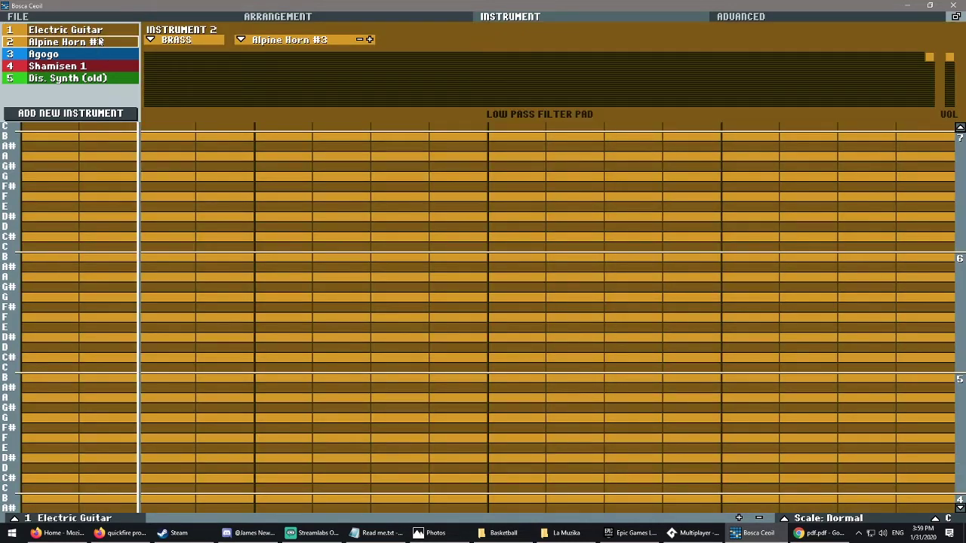
pyautogui.click(178, 40)
pyautogui.click(178, 42)
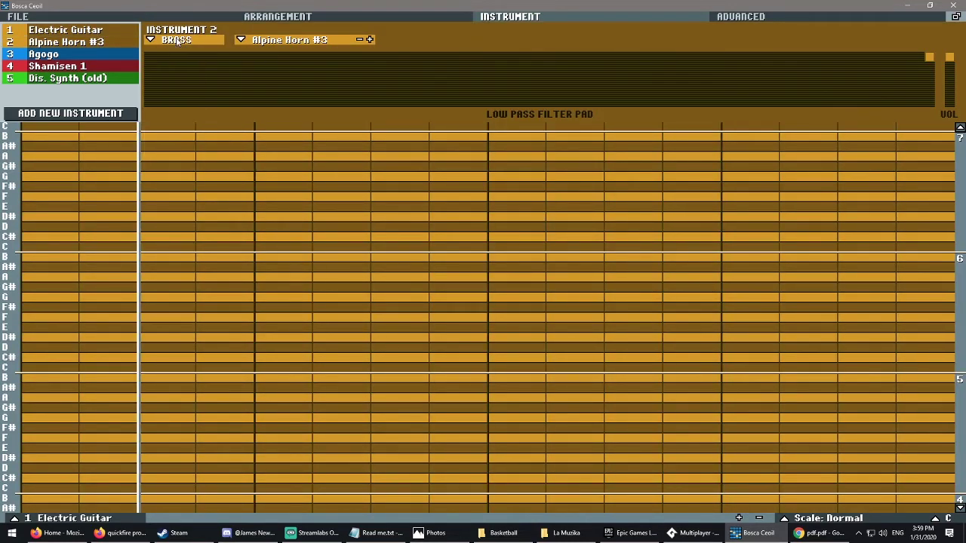
pyautogui.click(256, 41)
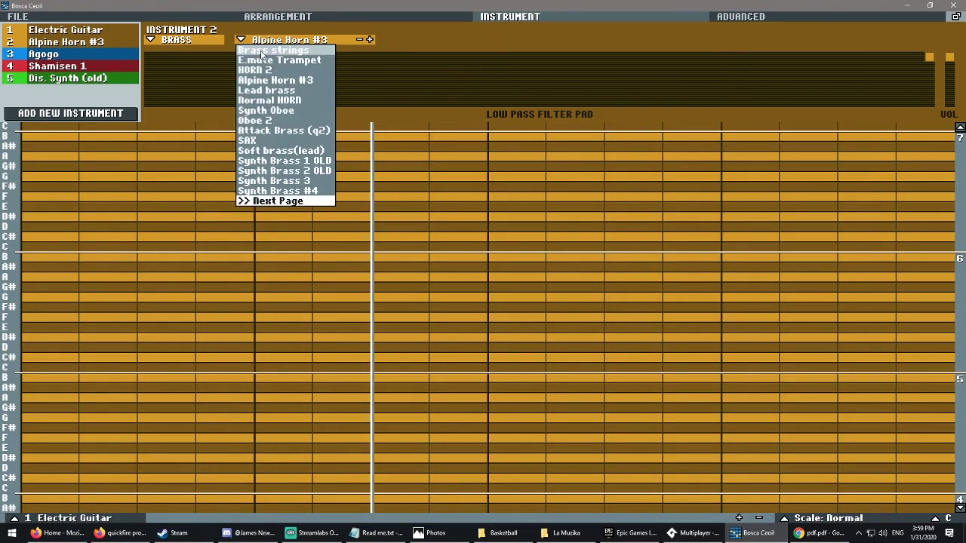
pyautogui.click(262, 50)
# Step: Reset instrument 3 to the MIDI category and choose Steel Drums from its Drums group
pyautogui.click(83, 55)
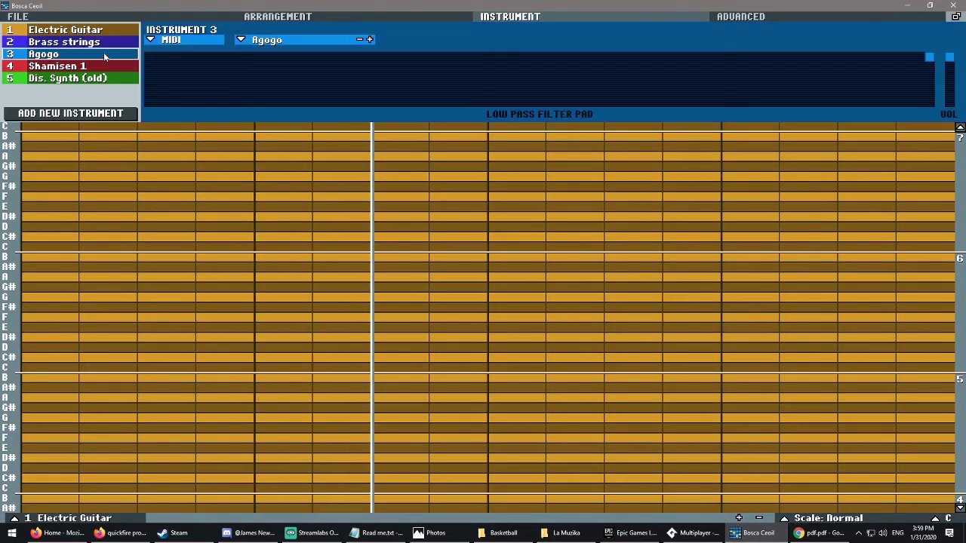
pyautogui.click(166, 38)
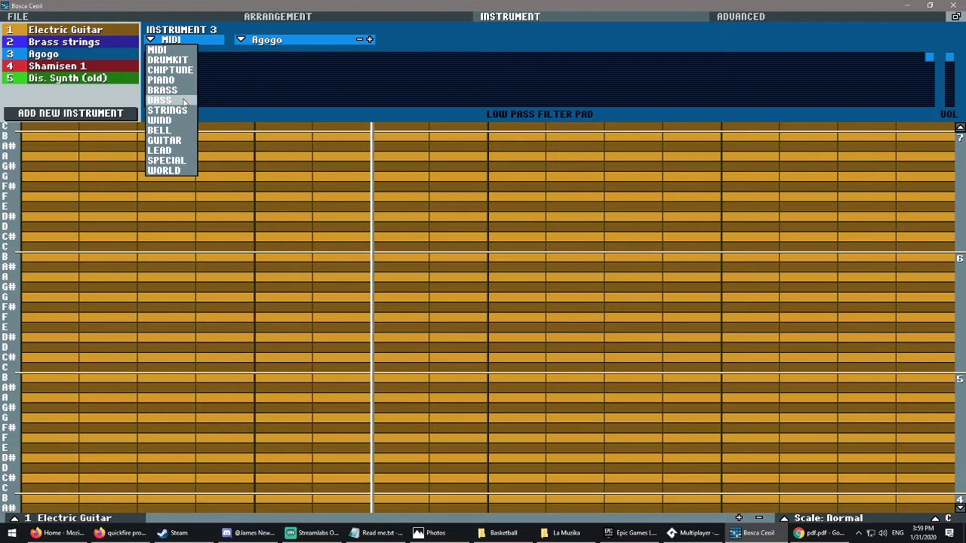
pyautogui.click(157, 50)
pyautogui.click(272, 40)
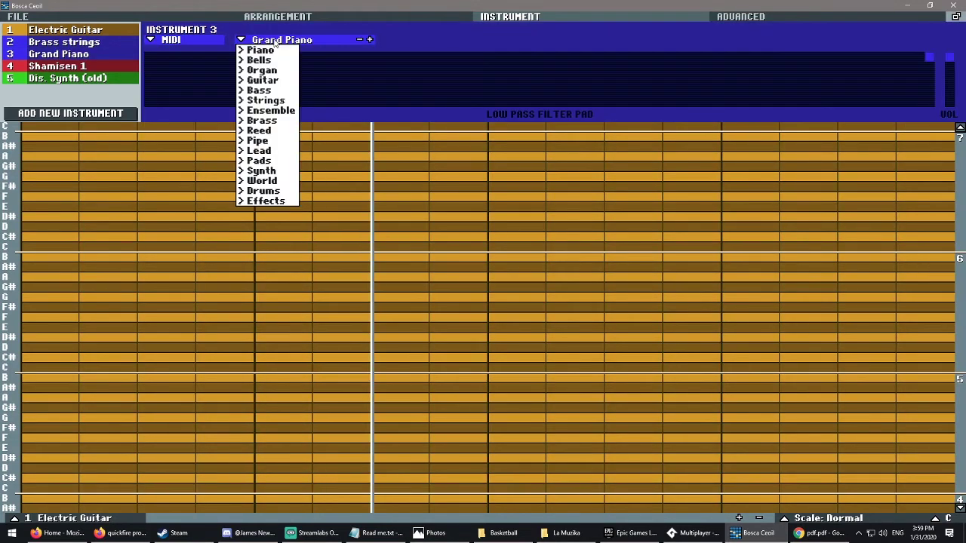
pyautogui.moveTo(263, 191)
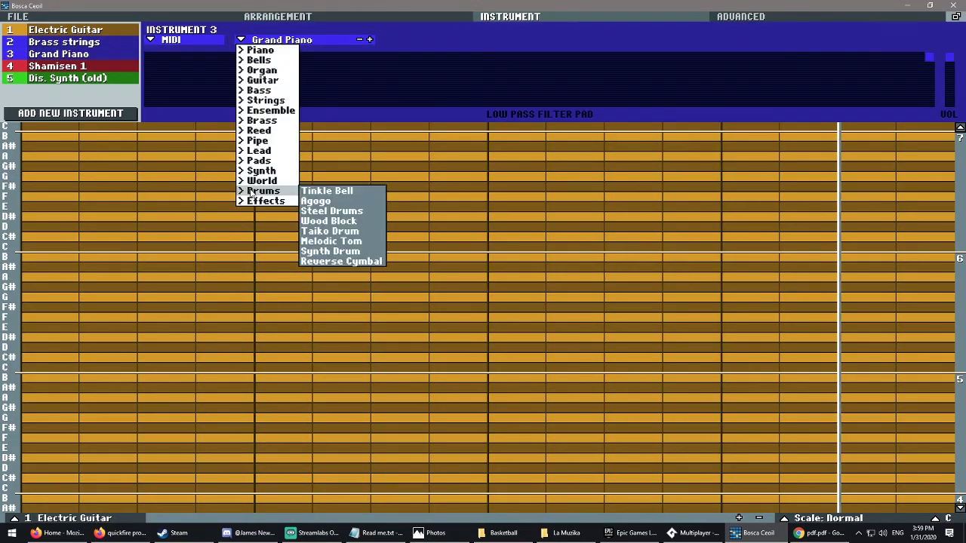
pyautogui.click(332, 211)
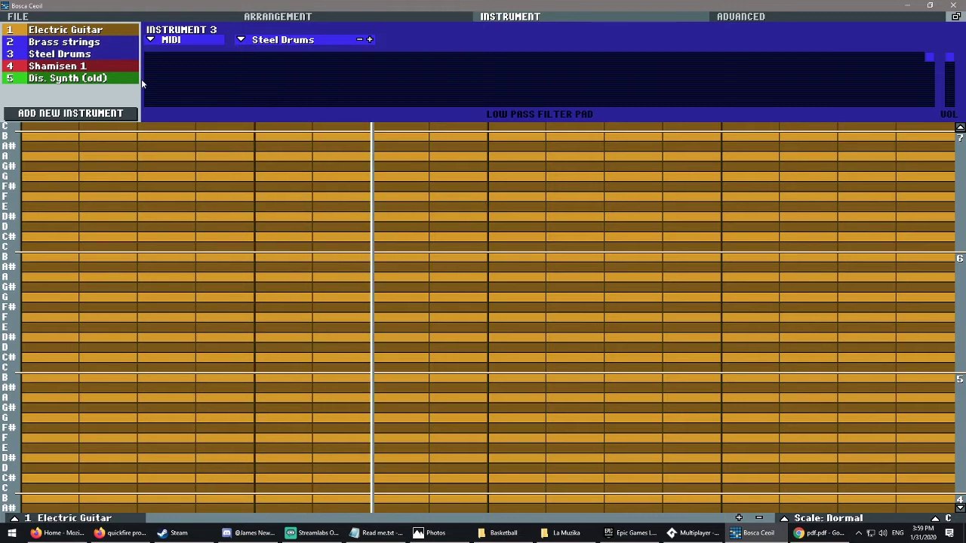
# Step: Switch instrument 3 to the Drumkit category and view the available drumkits
pyautogui.click(173, 42)
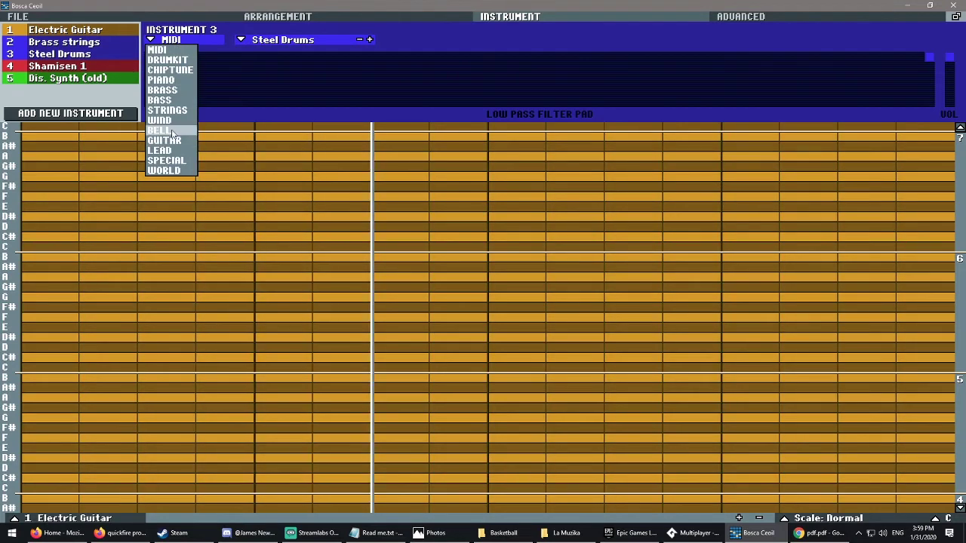
pyautogui.click(162, 61)
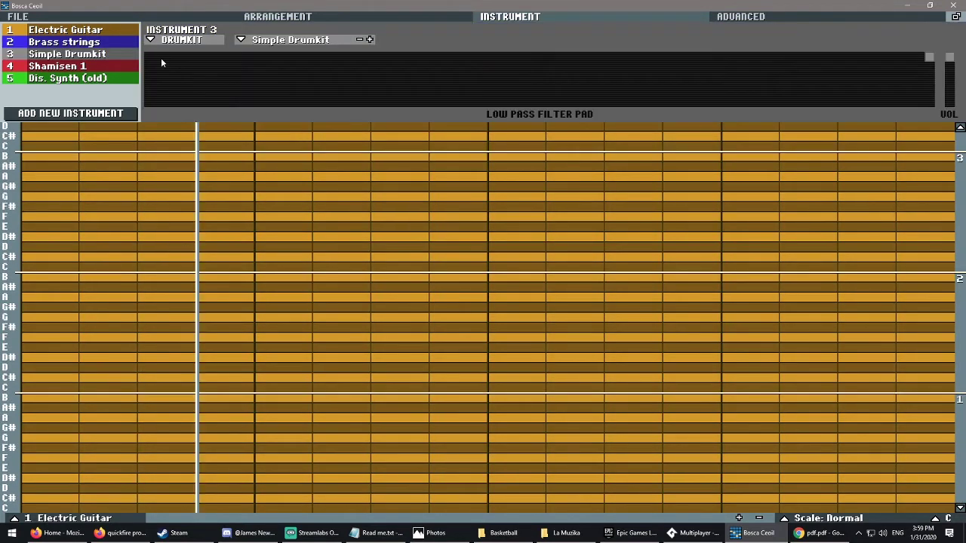
pyautogui.click(274, 41)
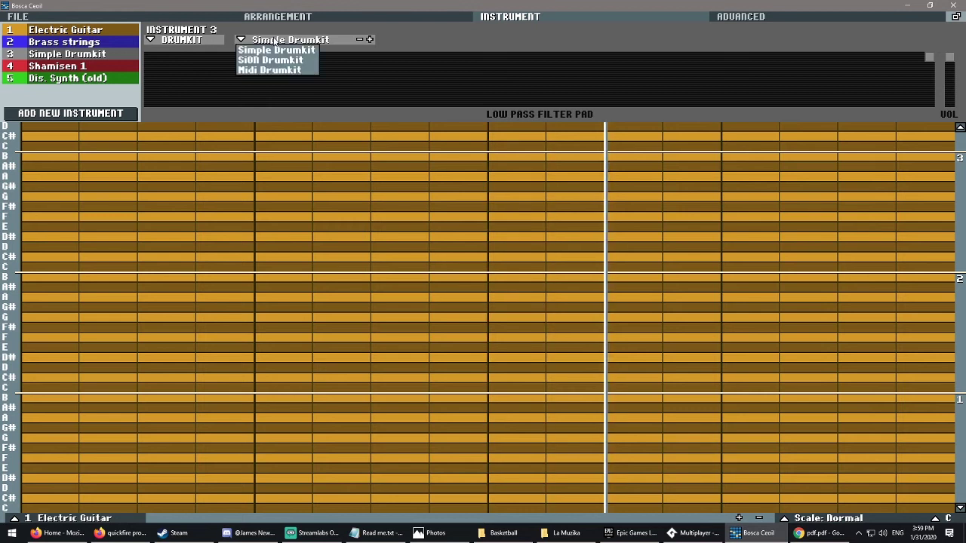
# Step: Change instrument 4 to the Bell category
pyautogui.click(88, 70)
pyautogui.click(181, 41)
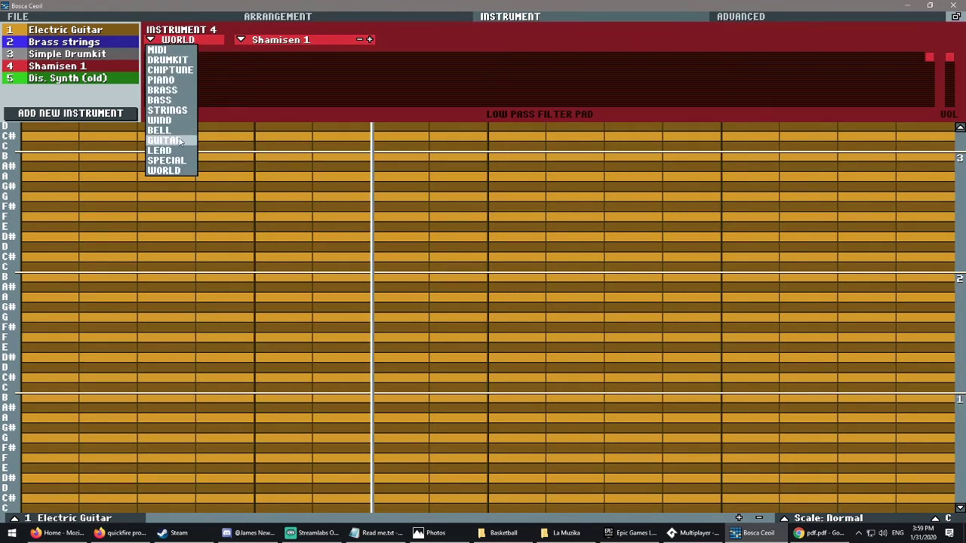
pyautogui.click(160, 130)
# Step: Change instrument 5 to the World category
pyautogui.click(75, 78)
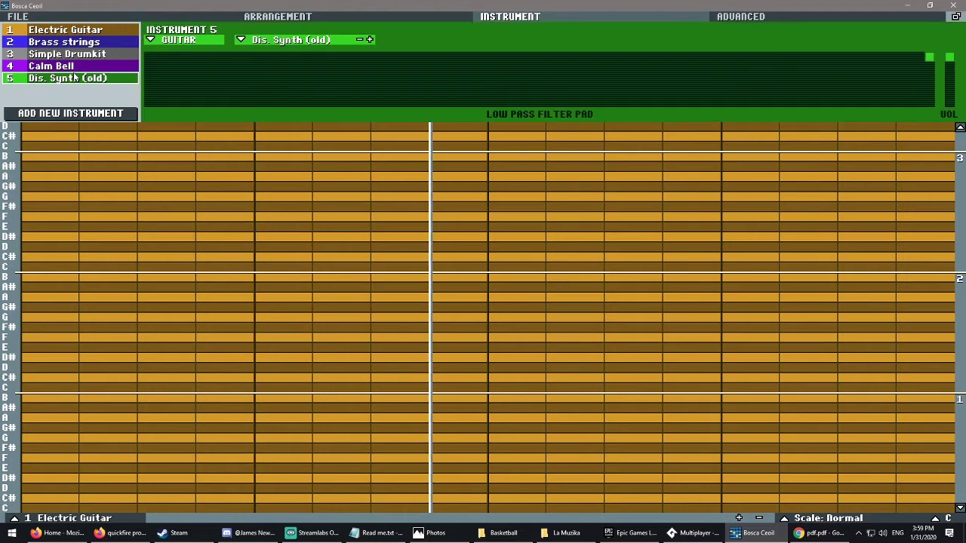
pyautogui.click(160, 40)
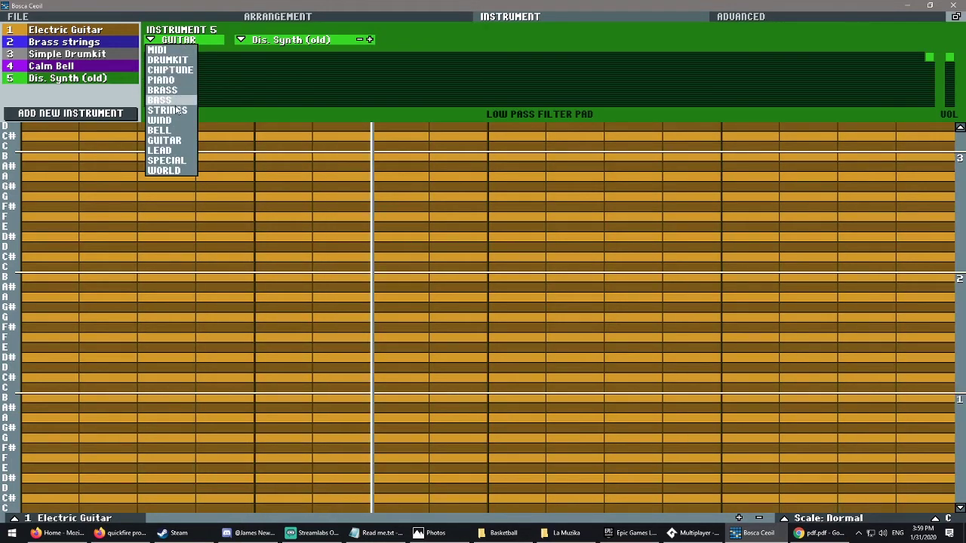
pyautogui.click(164, 171)
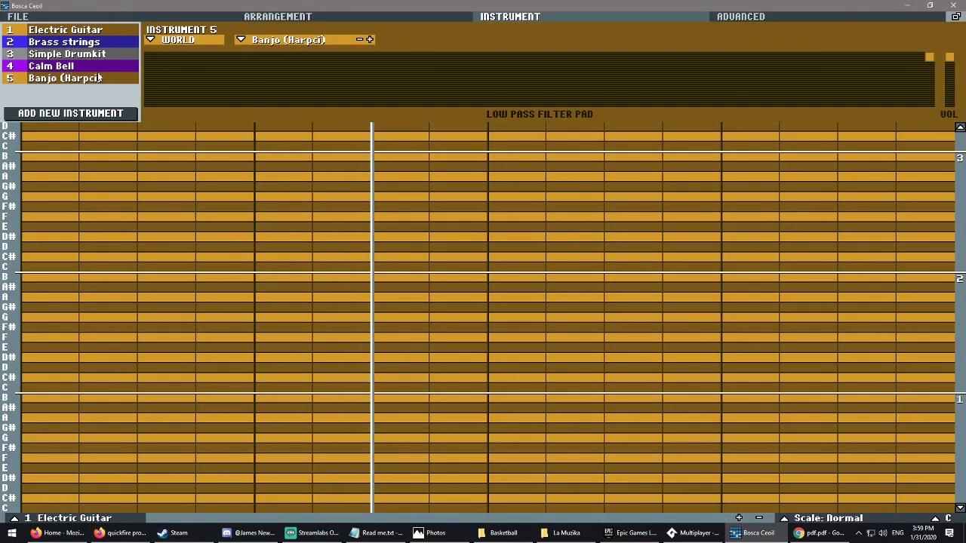
# Step: Try other positions on instrument 1's low pass filter pad, and return its handle to the upper end
pyautogui.click(75, 31)
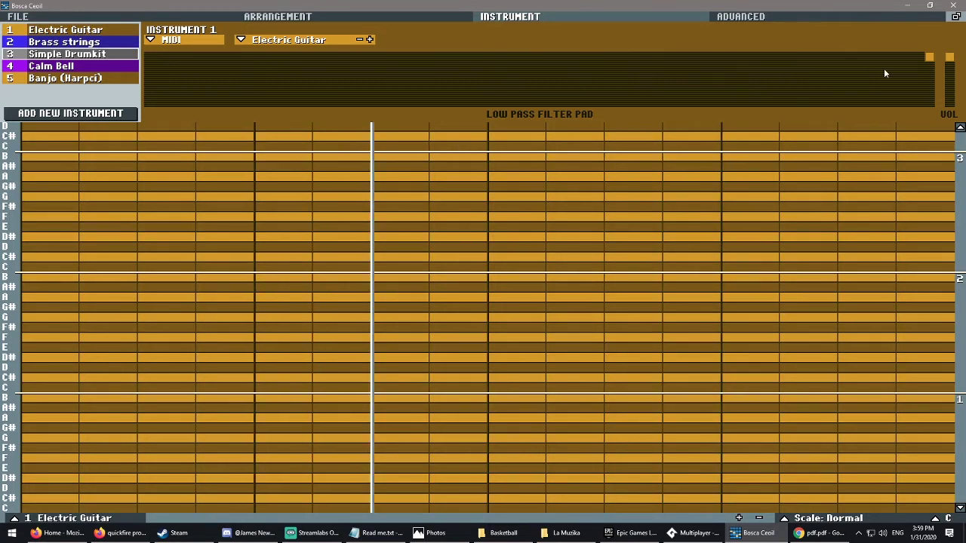
pyautogui.click(843, 66)
pyautogui.moveTo(770, 69)
pyautogui.mouseDown()
pyautogui.moveTo(649, 54)
pyautogui.moveTo(961, 61)
pyautogui.moveTo(926, 93)
pyautogui.moveTo(931, 48)
pyautogui.mouseUp()
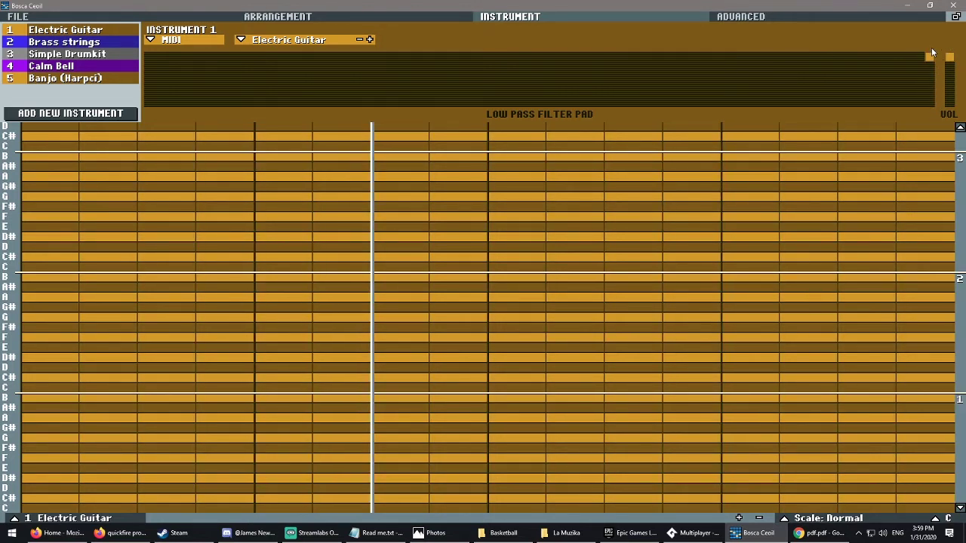
# Step: Remove the second and third copies of pattern 1 from the arrangement
pyautogui.click(354, 15)
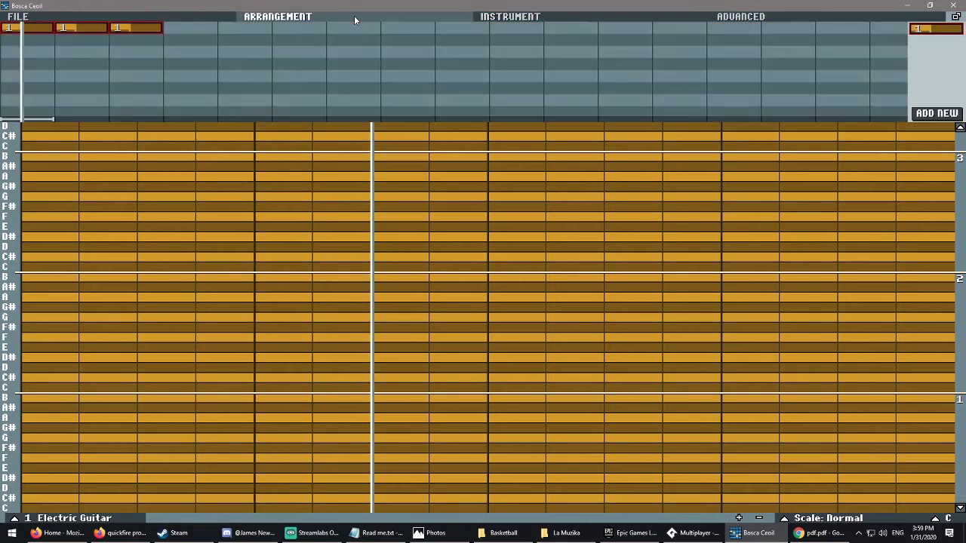
pyautogui.rightClick(81, 28)
pyautogui.rightClick(114, 30)
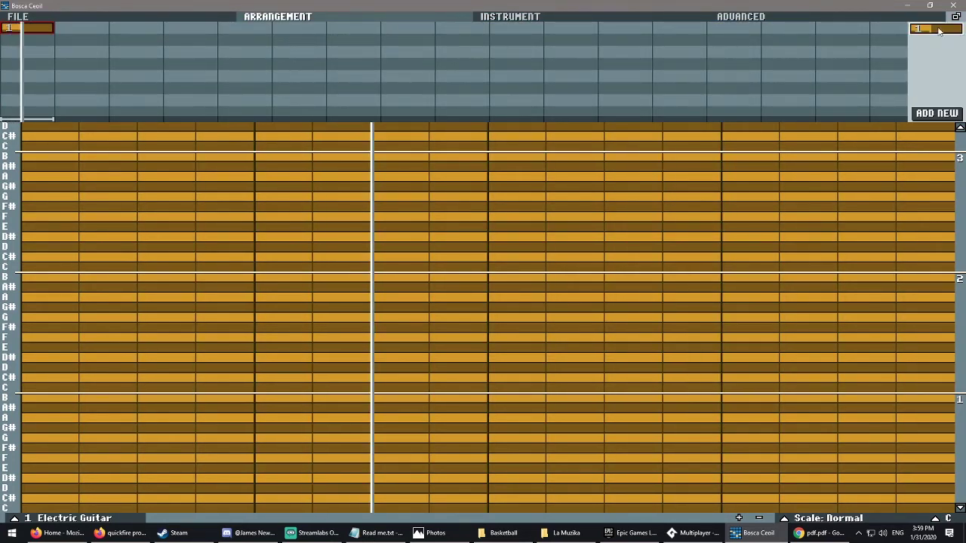
# Step: Add four new patterns to the arrangement's pattern list
pyautogui.click(937, 114)
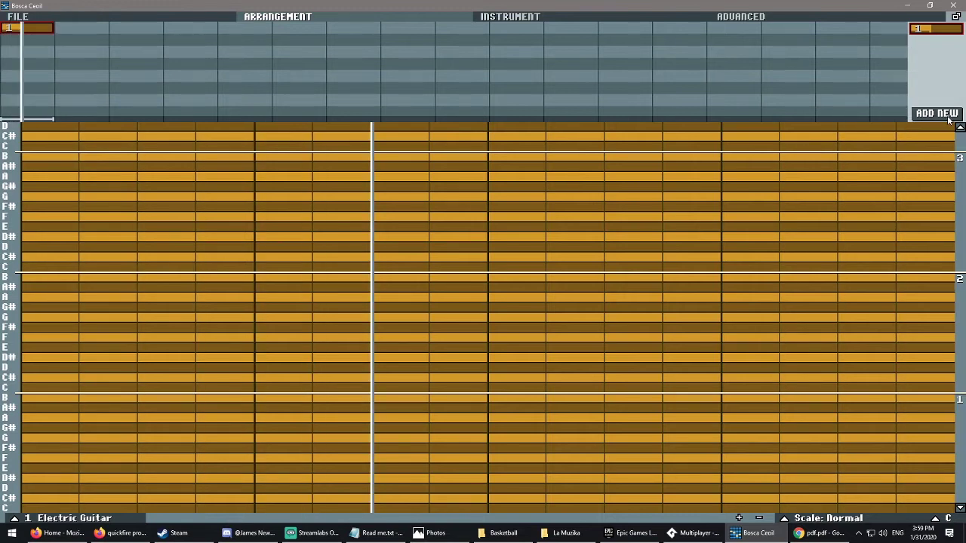
pyautogui.click(938, 114)
pyautogui.click(940, 115)
pyautogui.click(941, 117)
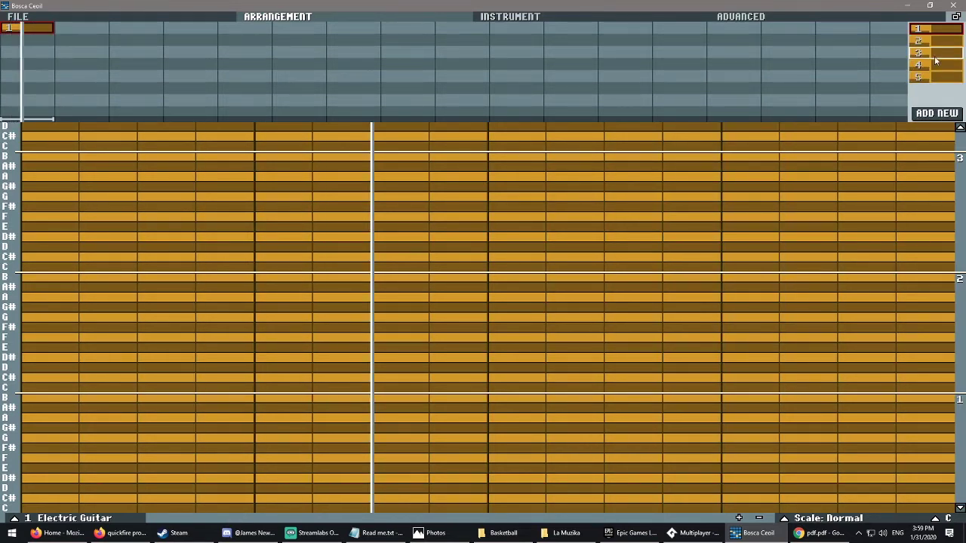
# Step: Delete the four added patterns one by one, keeping only pattern 1 in the pattern list
pyautogui.moveTo(933, 54); pyautogui.dragTo(918, 372)
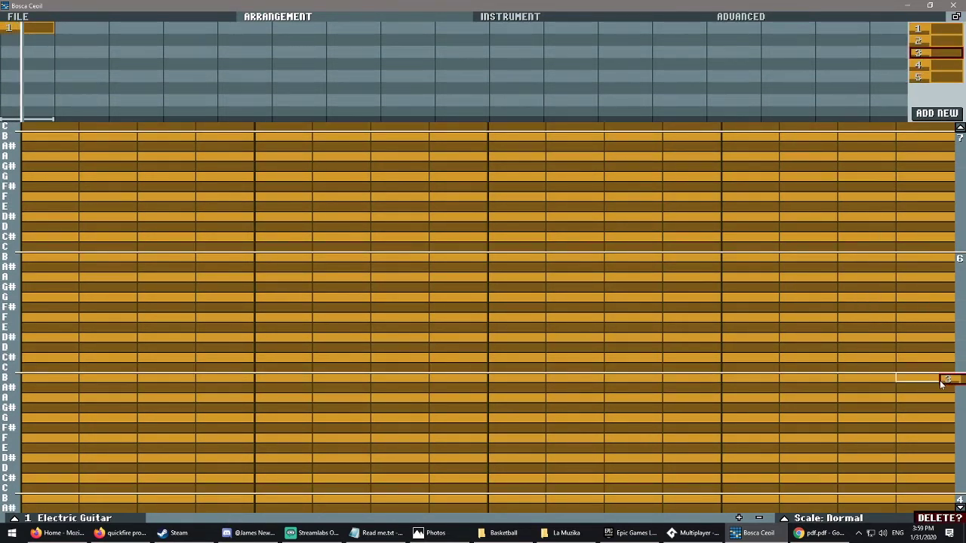
pyautogui.moveTo(936, 521); pyautogui.dragTo(938, 520)
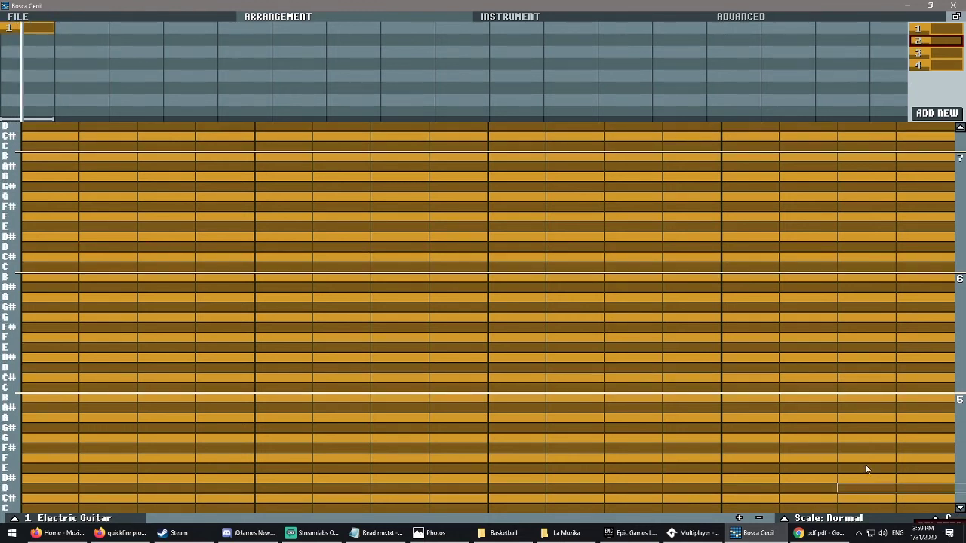
pyautogui.moveTo(953, 51); pyautogui.dragTo(953, 92)
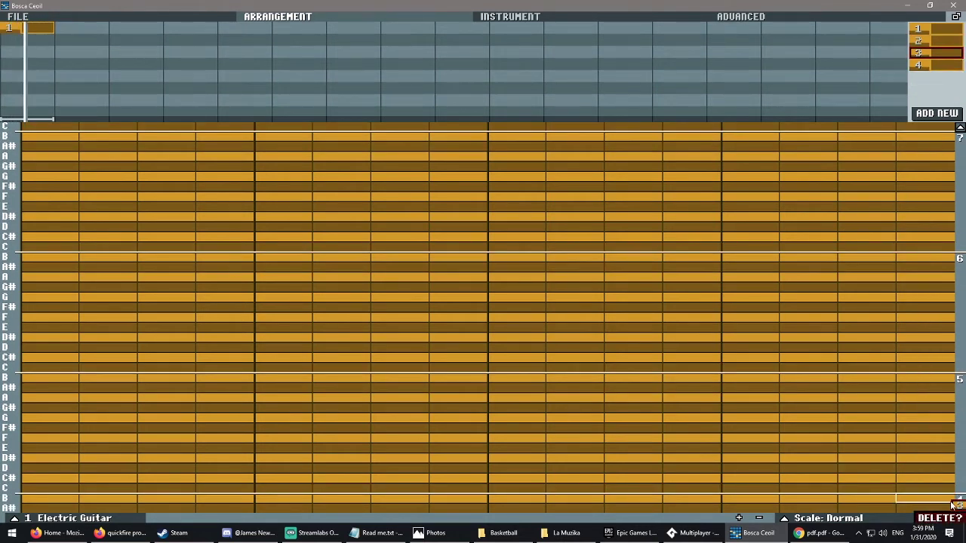
pyautogui.moveTo(939, 521); pyautogui.dragTo(940, 520)
pyautogui.moveTo(940, 52); pyautogui.dragTo(929, 259)
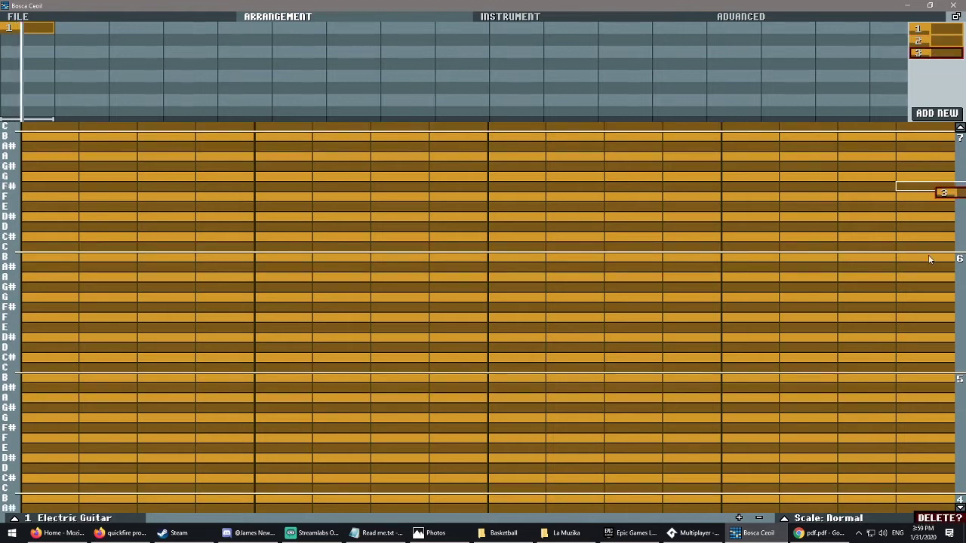
pyautogui.moveTo(932, 522); pyautogui.dragTo(932, 521)
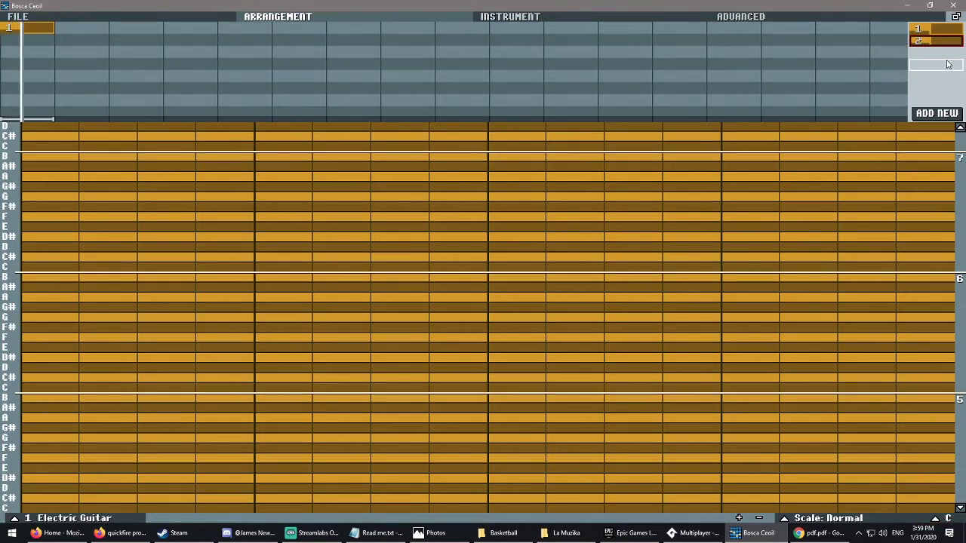
pyautogui.moveTo(939, 40); pyautogui.dragTo(930, 520)
pyautogui.click(928, 31)
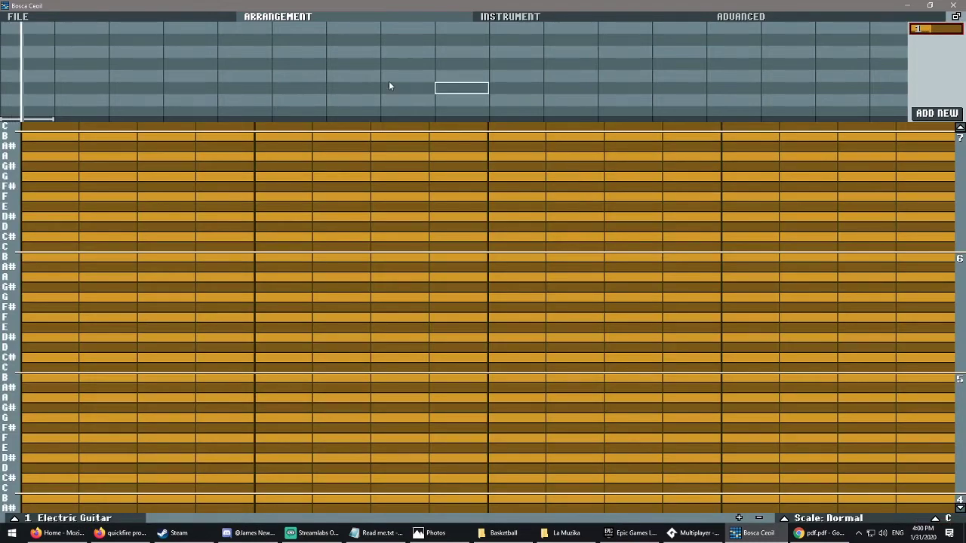
# Step: Select instrument 5, Banjo (Harpci), and add a second pattern to the arrangement's pattern list
pyautogui.click(483, 18)
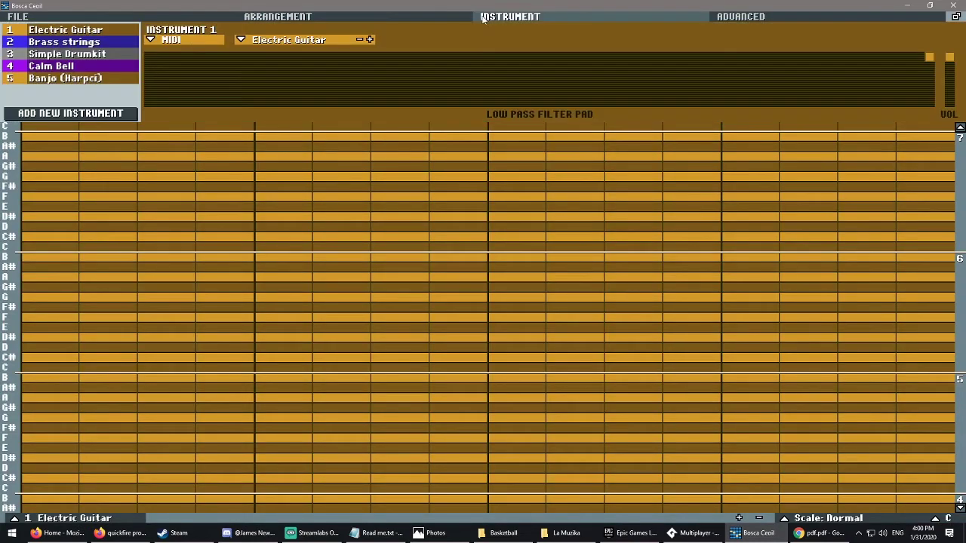
pyautogui.click(63, 44)
pyautogui.click(54, 75)
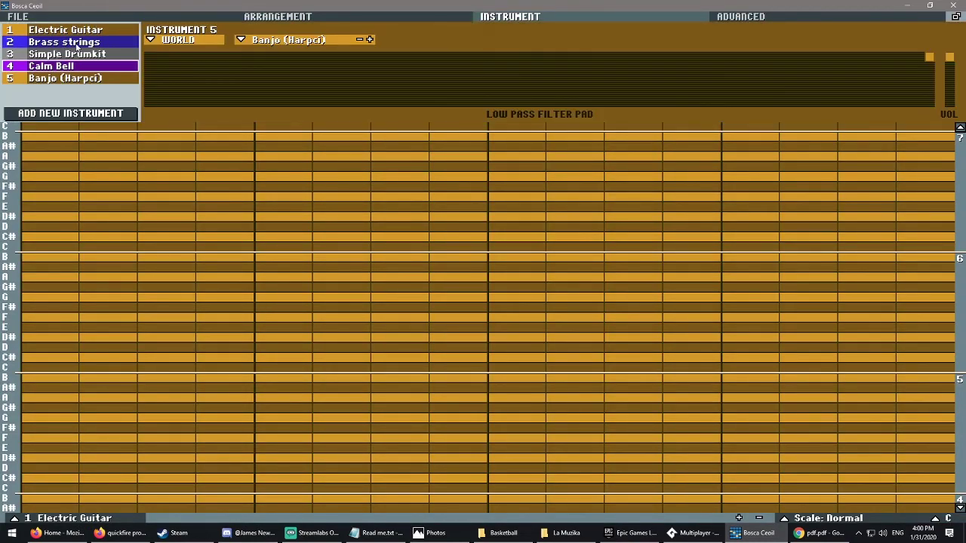
pyautogui.click(278, 17)
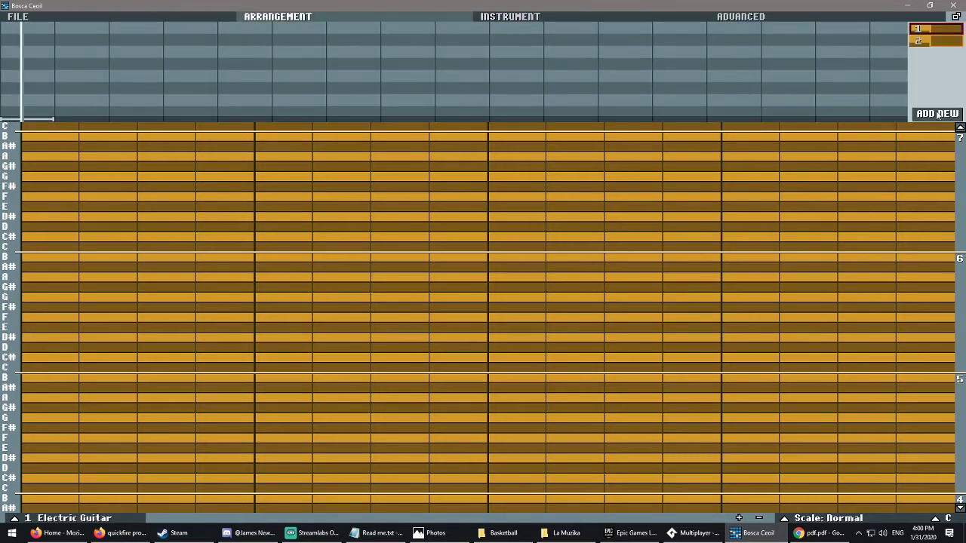
pyautogui.click(609, 20)
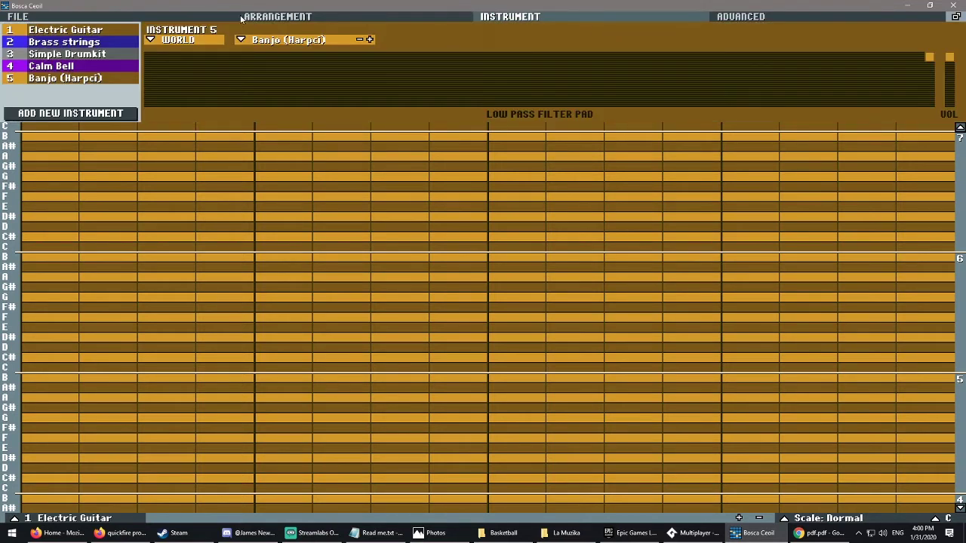
pyautogui.click(277, 18)
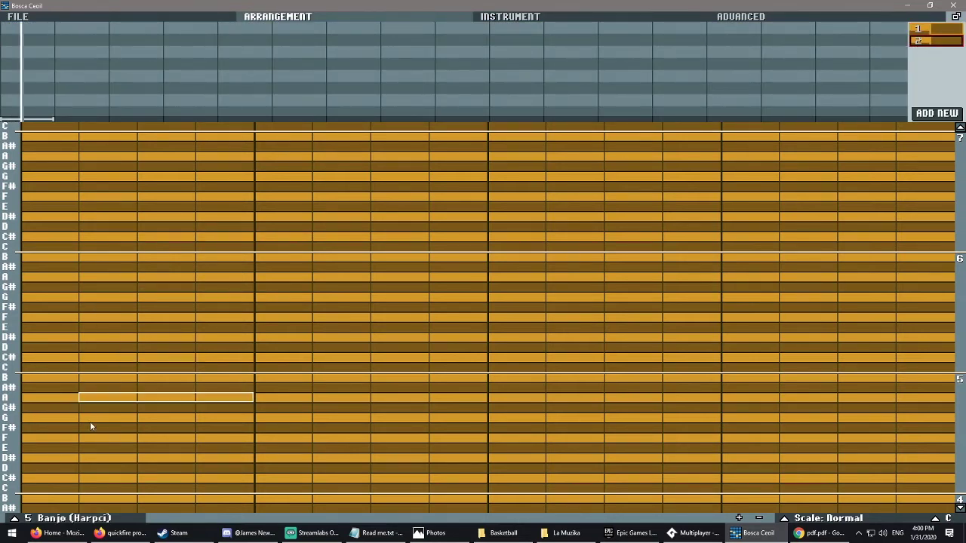
# Step: Assign instrument 3 Simple Drumkit to pattern 2 and place that pattern in the first slot of the arrangement
pyautogui.click(14, 520)
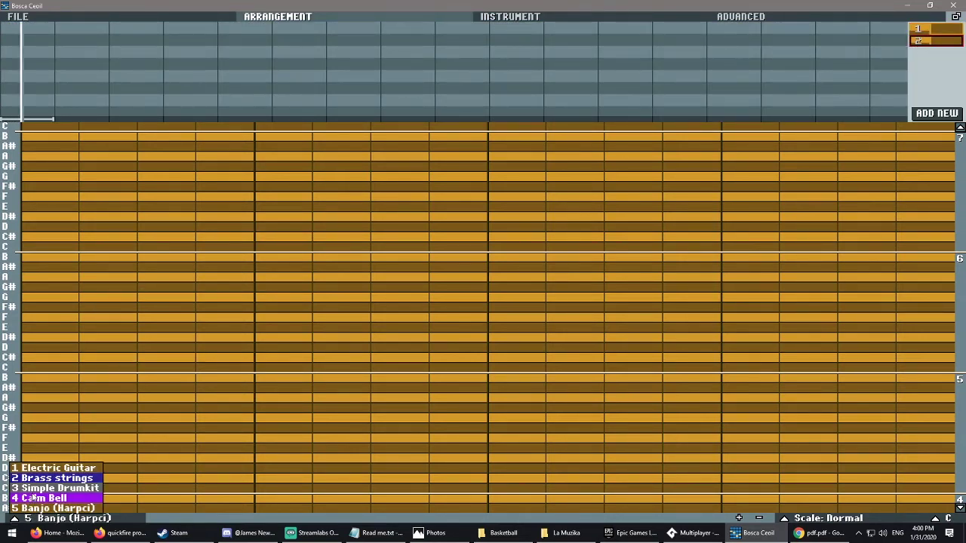
pyautogui.click(34, 489)
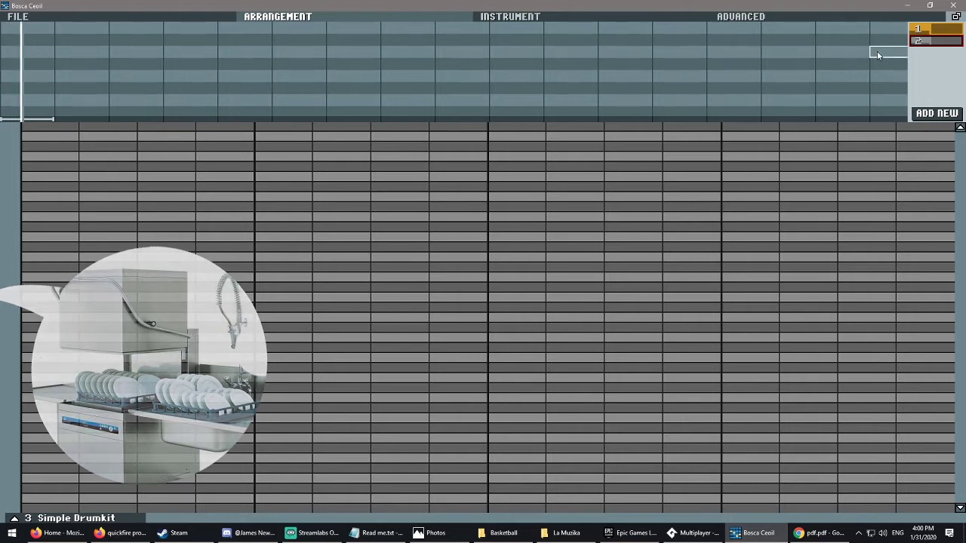
pyautogui.moveTo(935, 44); pyautogui.dragTo(116, 55)
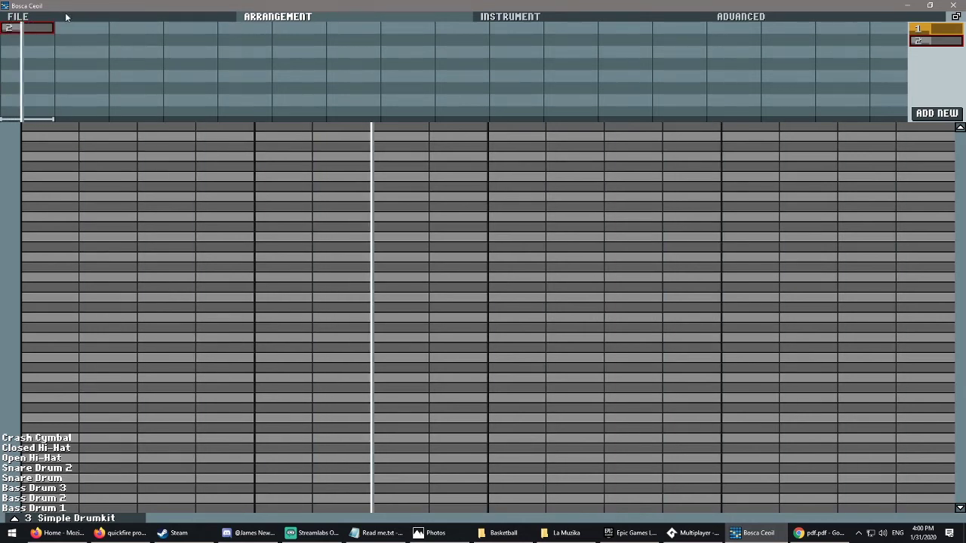
# Step: Select pattern 1, then examine the chord types and their intervals in pdf.pdf in Chrome
pyautogui.click(936, 28)
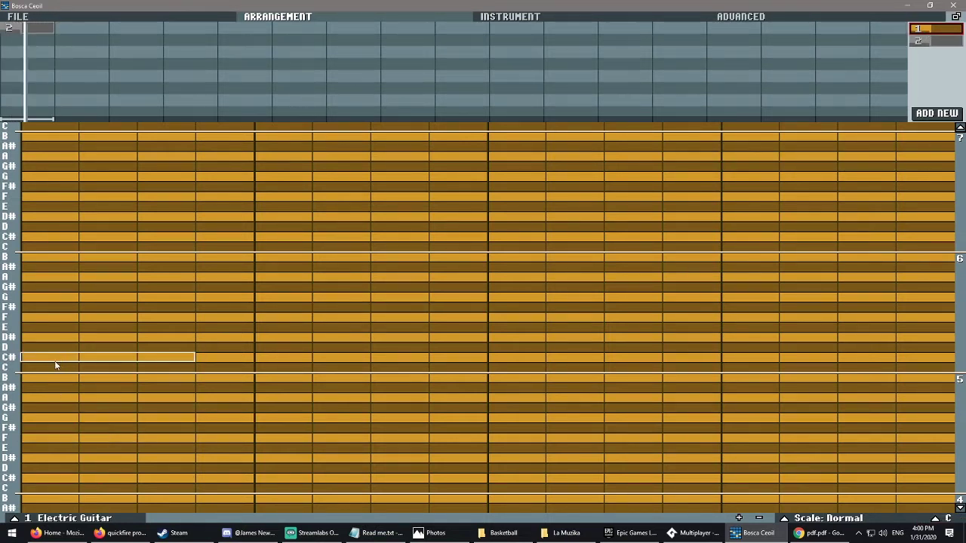
pyautogui.click(802, 538)
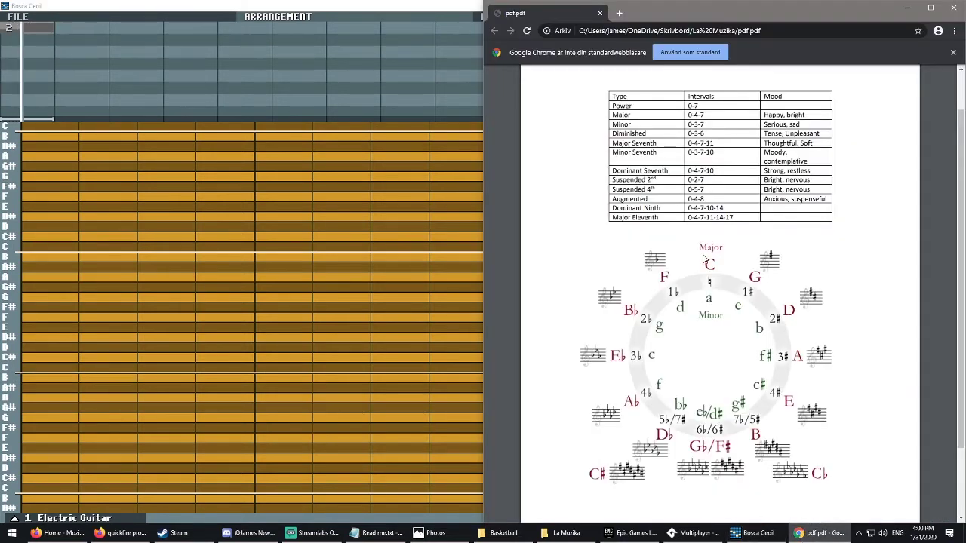
pyautogui.scroll(1, 709, 256)
pyautogui.scroll(3, 717, 182)
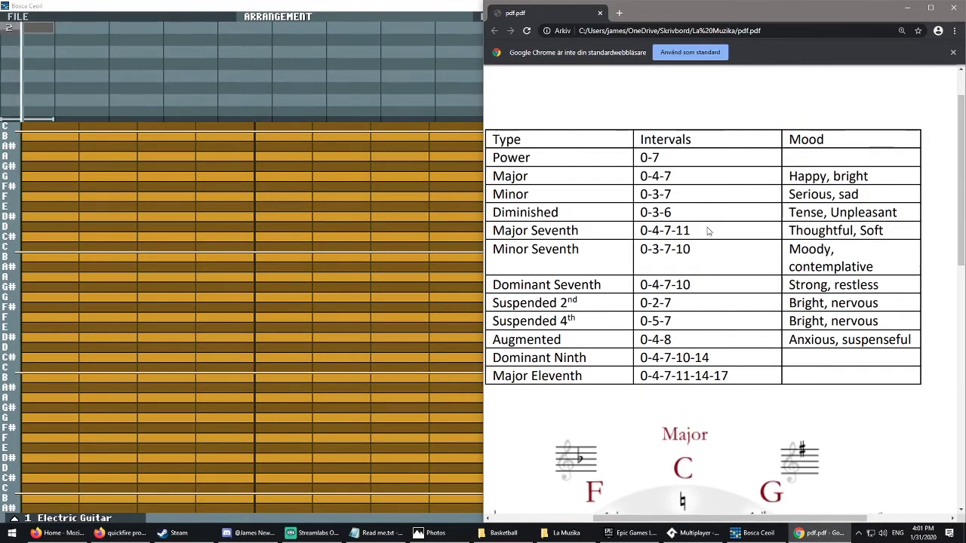
pyautogui.hscroll(-1, 665, 239)
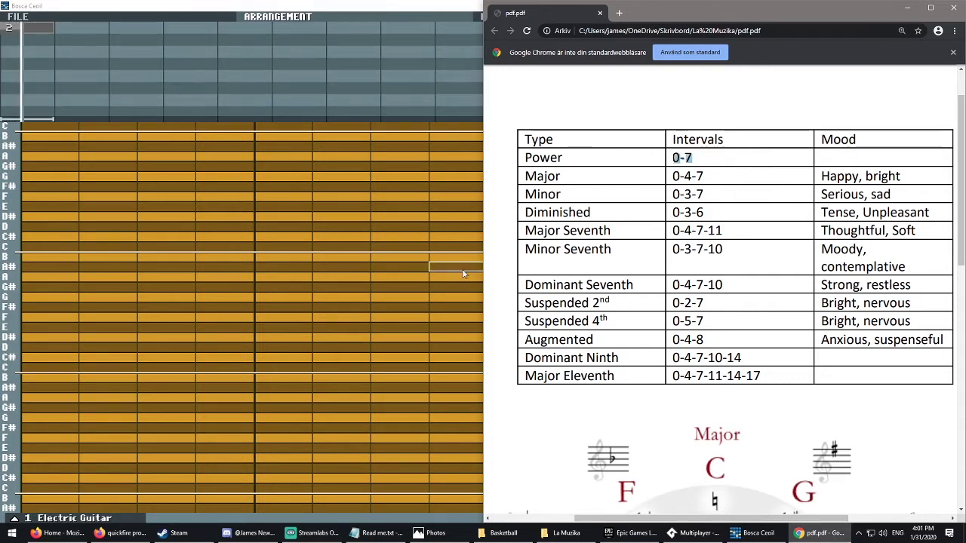
# Step: Back in Bosca Ceoil, place a four-step C note at the start of pattern 1 and put the pattern in the arrangement's first slot
pyautogui.click(25, 368)
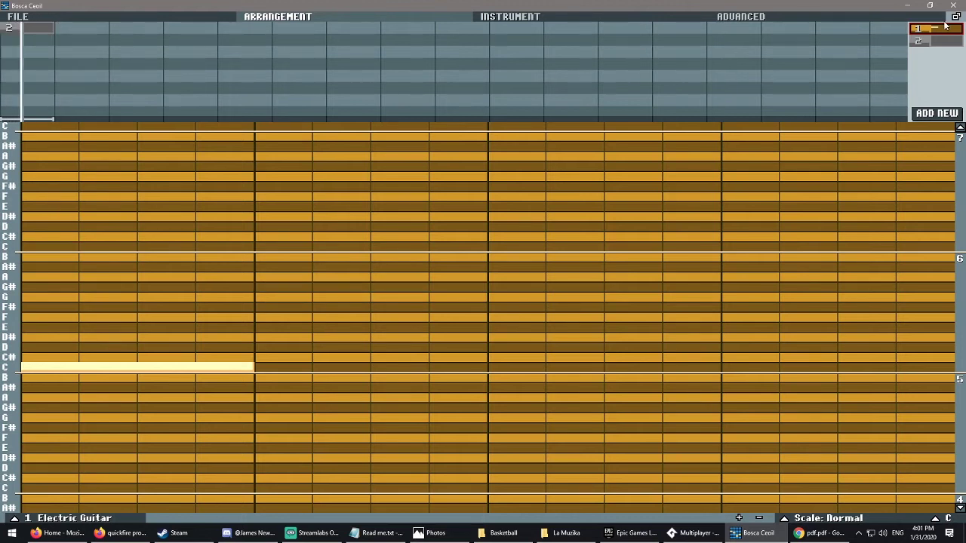
pyautogui.moveTo(946, 25); pyautogui.dragTo(393, 28)
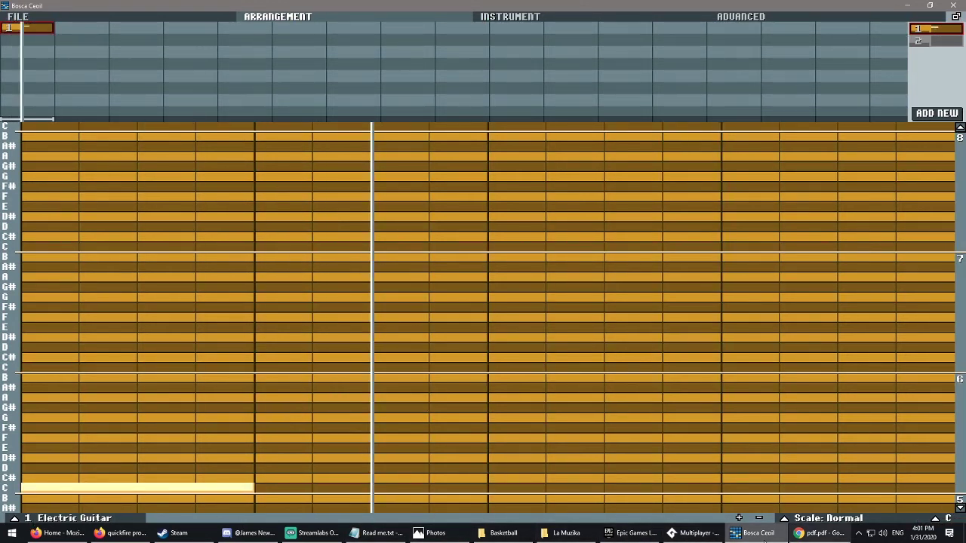
# Step: Build a C major chord from the PDF's 0-4-7 intervals by adding E and G notes above the C at the pattern's start
pyautogui.click(819, 533)
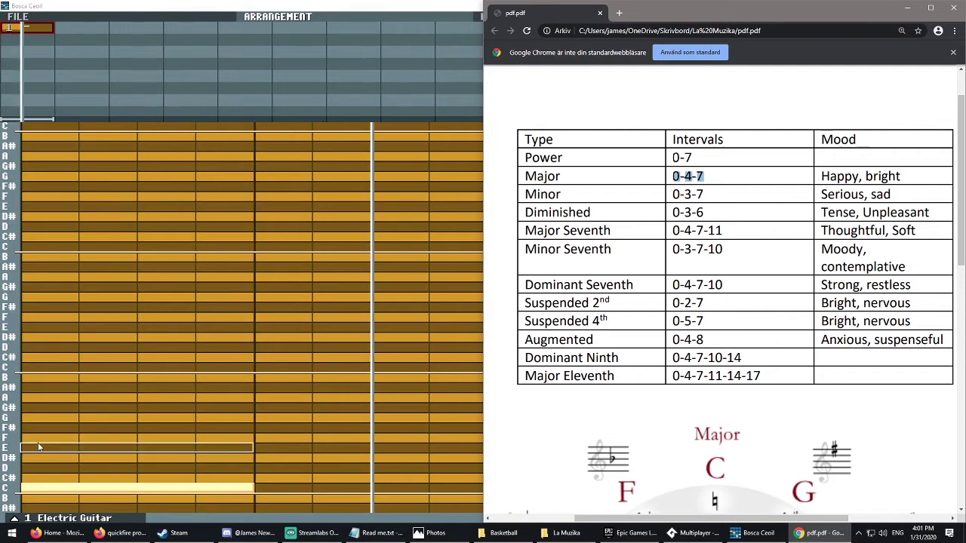
pyautogui.click(38, 448)
pyautogui.hotkey('alt', 'Tab')
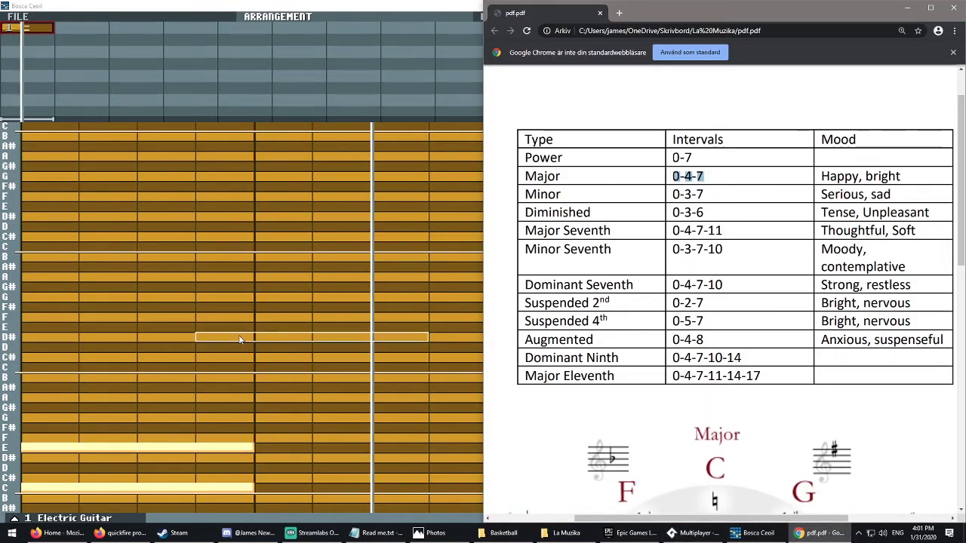
pyautogui.click(33, 422)
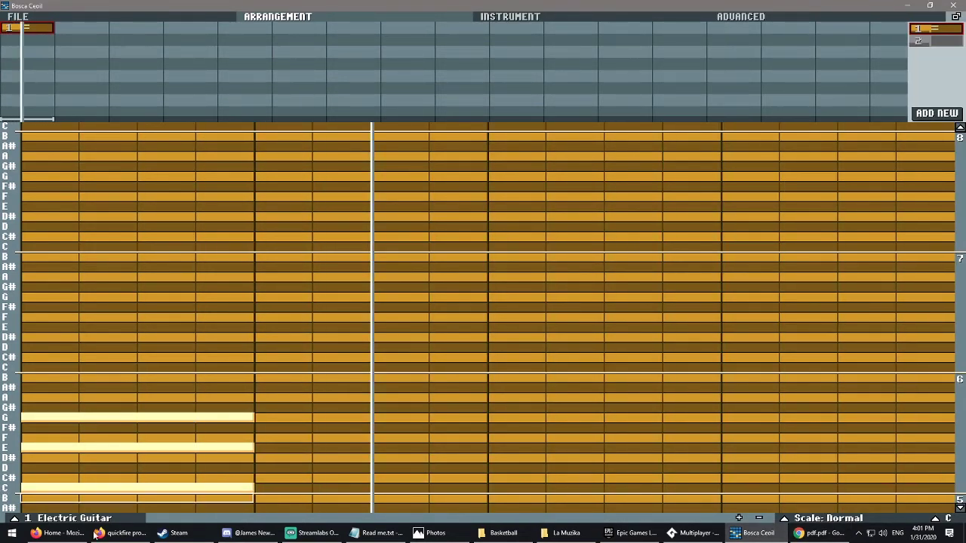
# Step: Extend the chord to a major seventh, using the PDF's interval 11 to add a B note above the G
pyautogui.click(809, 533)
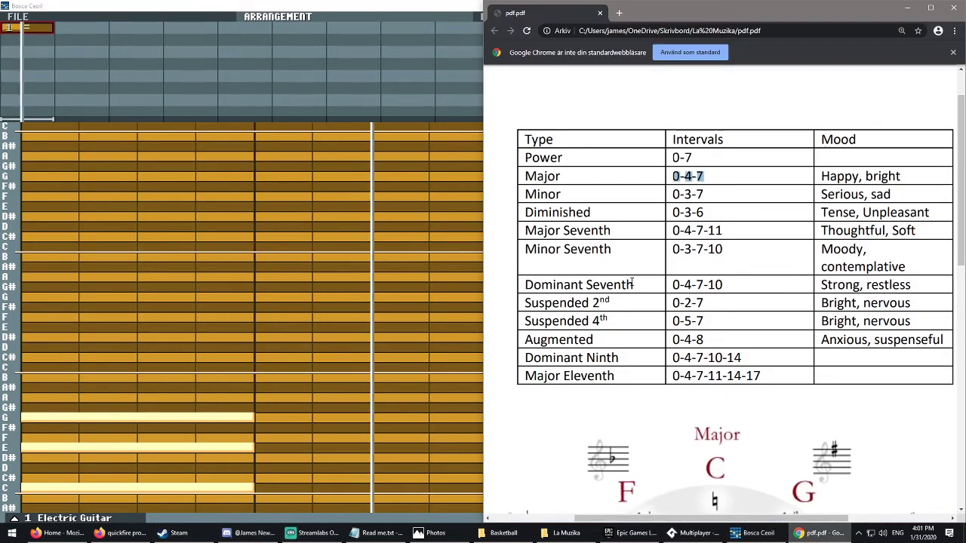
pyautogui.moveTo(724, 230); pyautogui.dragTo(704, 232)
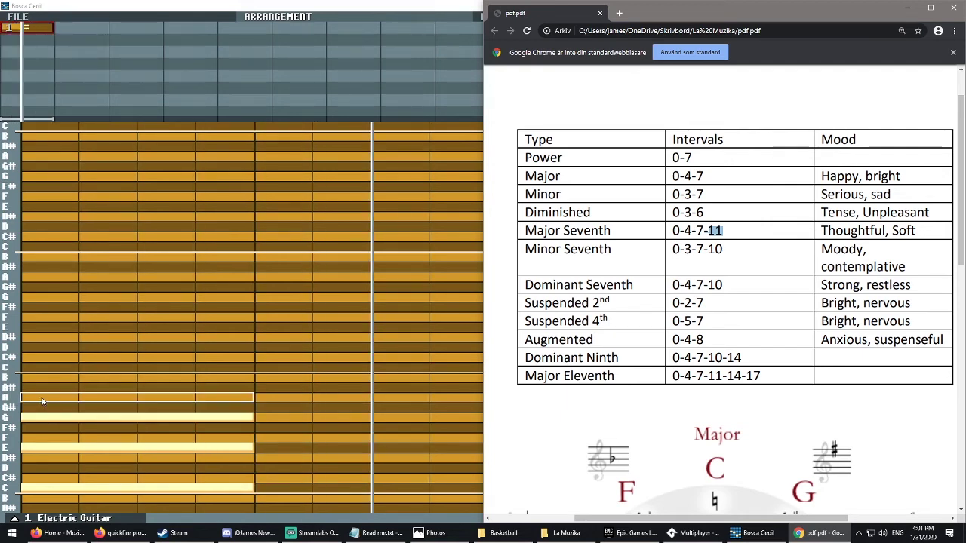
pyautogui.click(39, 378)
pyautogui.press('super+Up')
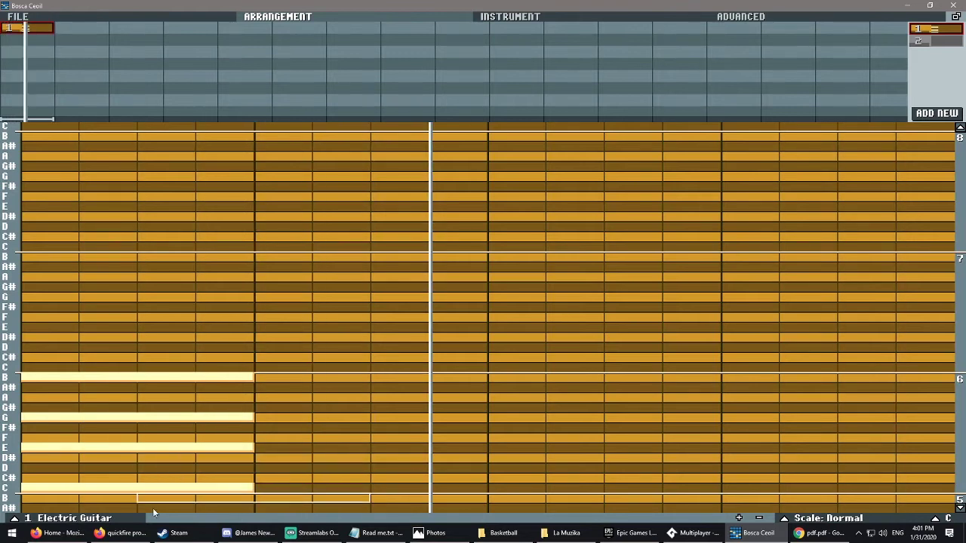
# Step: Switch to Chrome to examine the mood given for the Minor chord in the table, and return to Bosca Ceoil
pyautogui.click(823, 534)
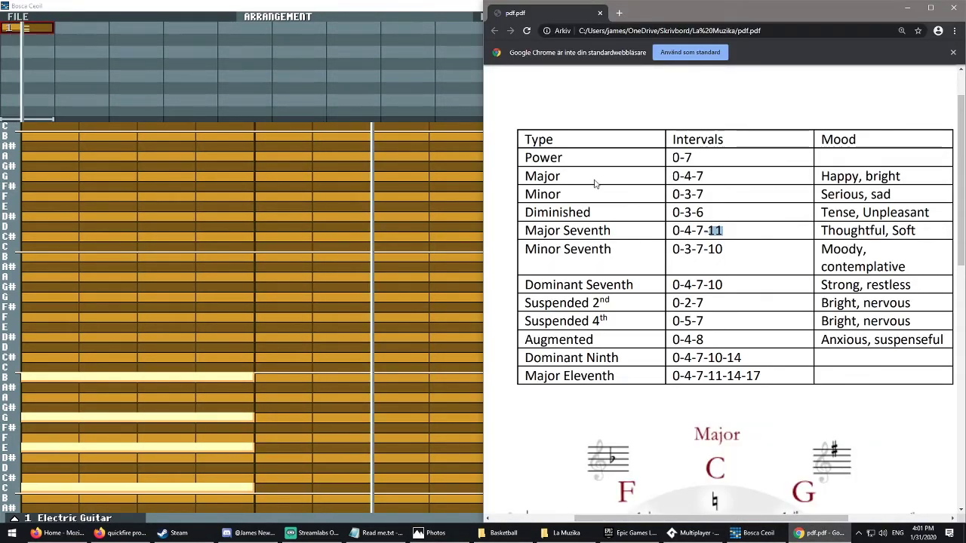
pyautogui.moveTo(890, 194); pyautogui.dragTo(848, 193)
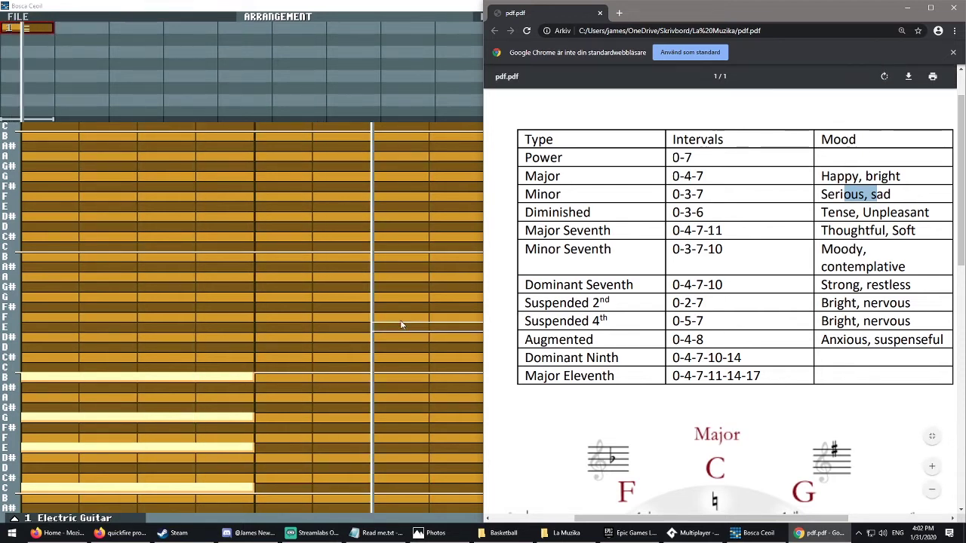
pyautogui.click(305, 385)
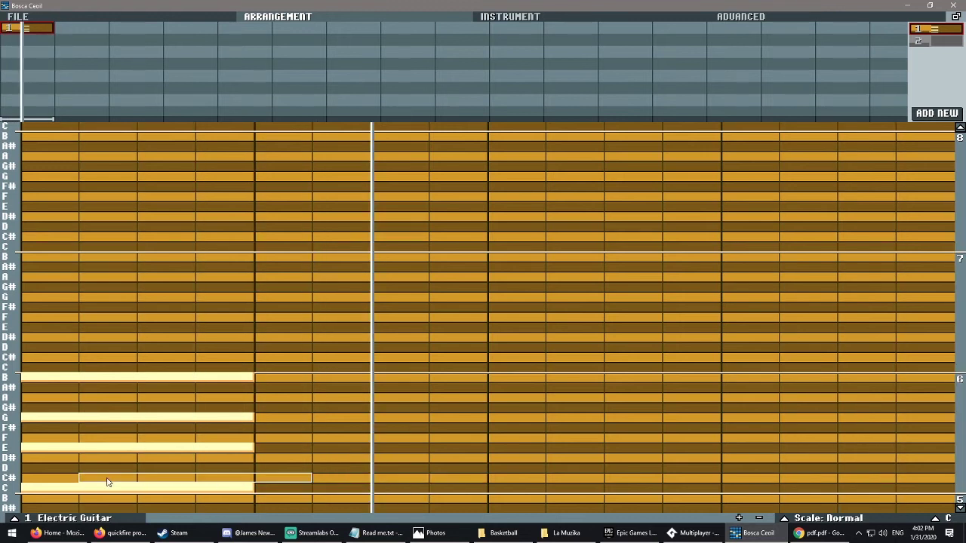
# Step: Delete the C, E, G and B notes of the four-step major seventh chord from pattern 1
pyautogui.scroll(3, 37, 492)
pyautogui.scroll(-2, 40, 495)
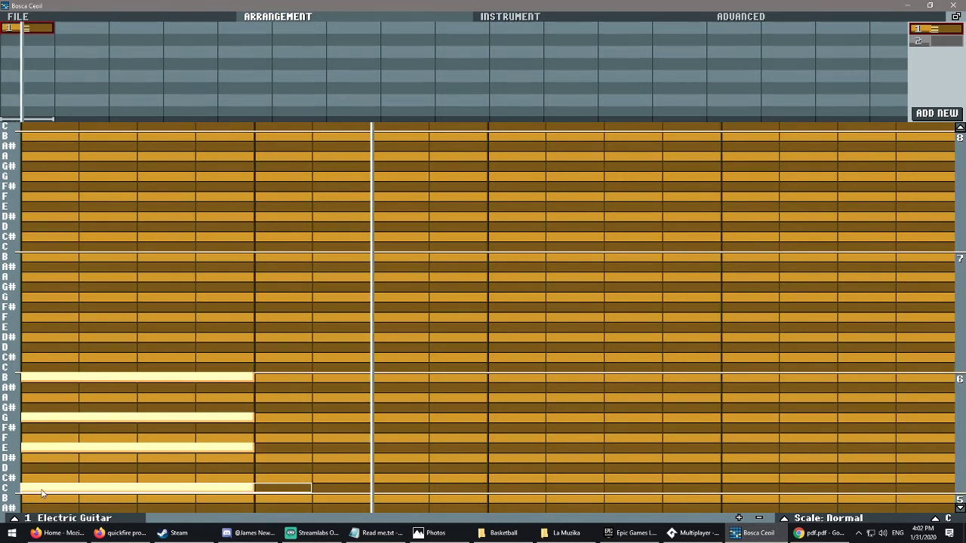
pyautogui.rightClick(43, 489)
pyautogui.rightClick(46, 447)
pyautogui.rightClick(49, 378)
pyautogui.rightClick(52, 419)
# Step: Build a C major chord from two-step C, E and G notes at the start of the pattern
pyautogui.scroll(-3, 43, 474)
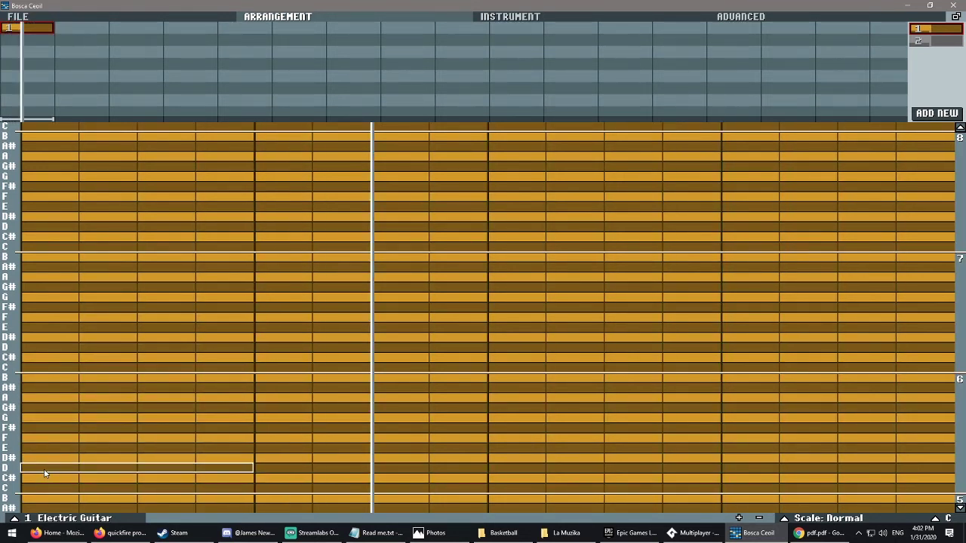
pyautogui.click(43, 489)
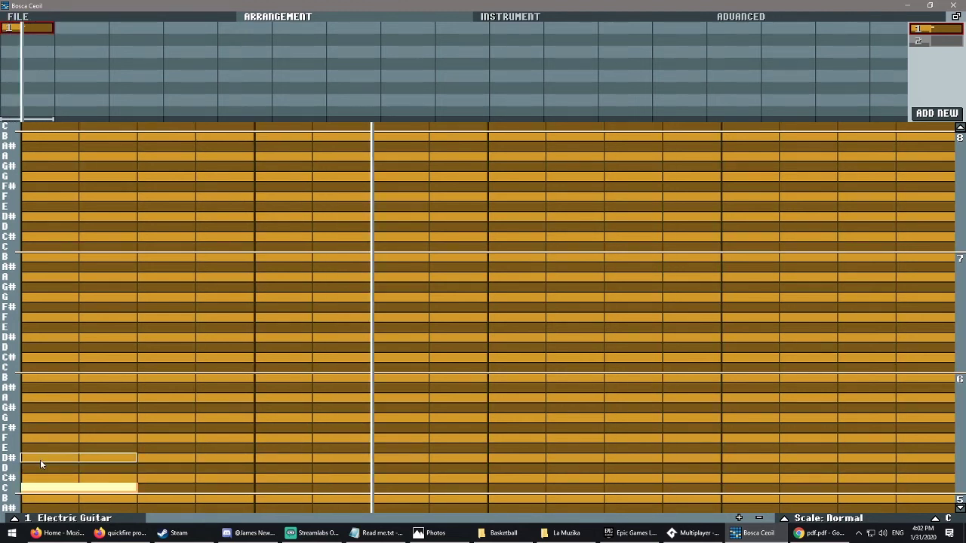
pyautogui.click(44, 447)
pyautogui.click(39, 418)
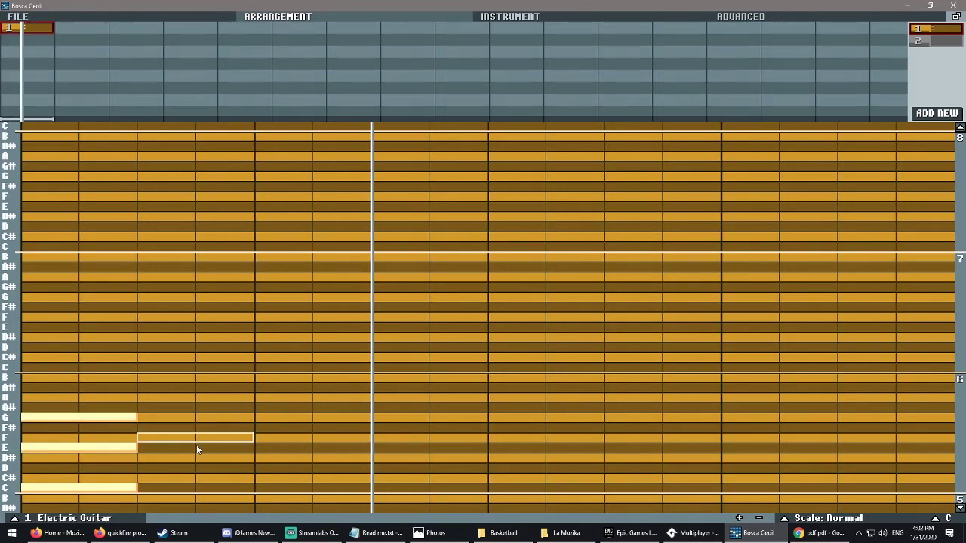
# Step: Repeat the two-step C-E-G chord at the fifth, ninth and thirteenth steps of the pattern
pyautogui.click(265, 488)
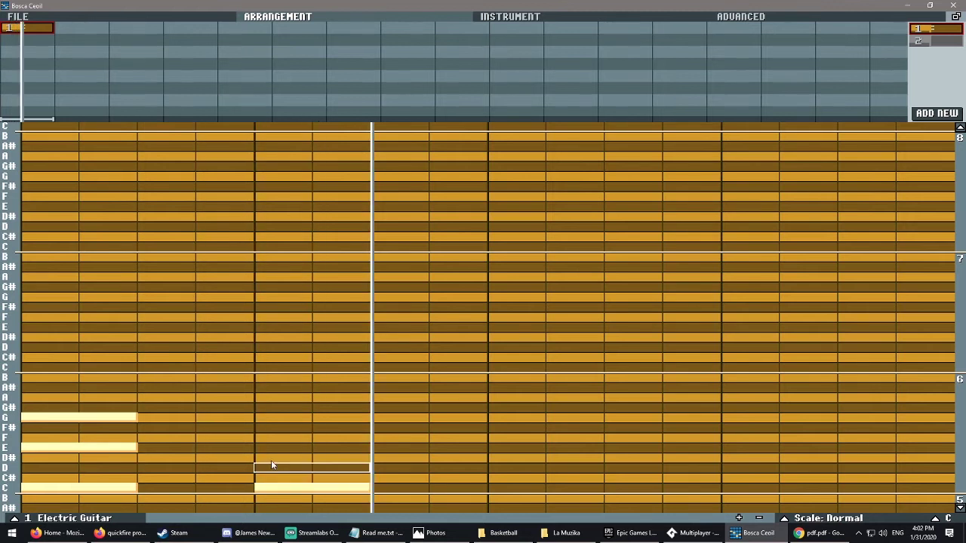
pyautogui.click(271, 447)
pyautogui.click(275, 417)
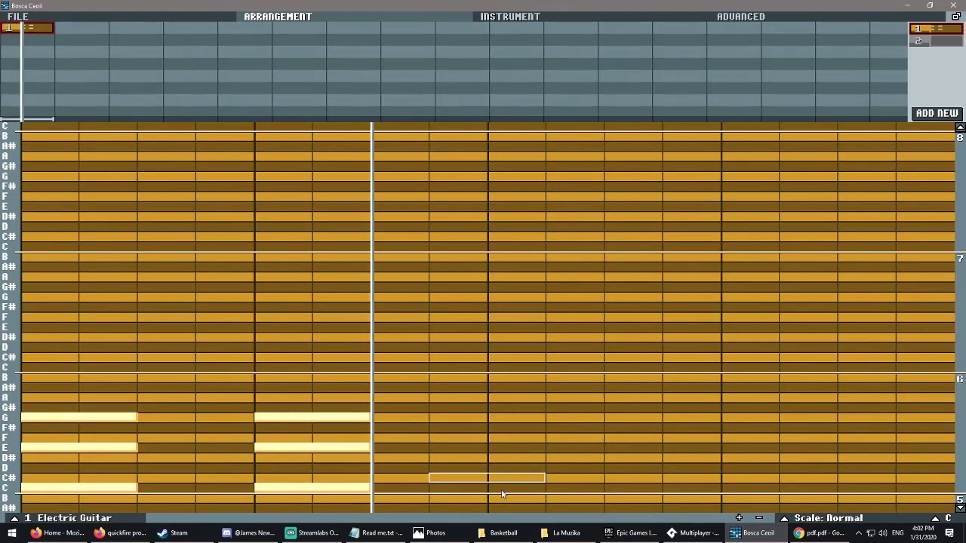
pyautogui.click(507, 488)
pyautogui.click(507, 447)
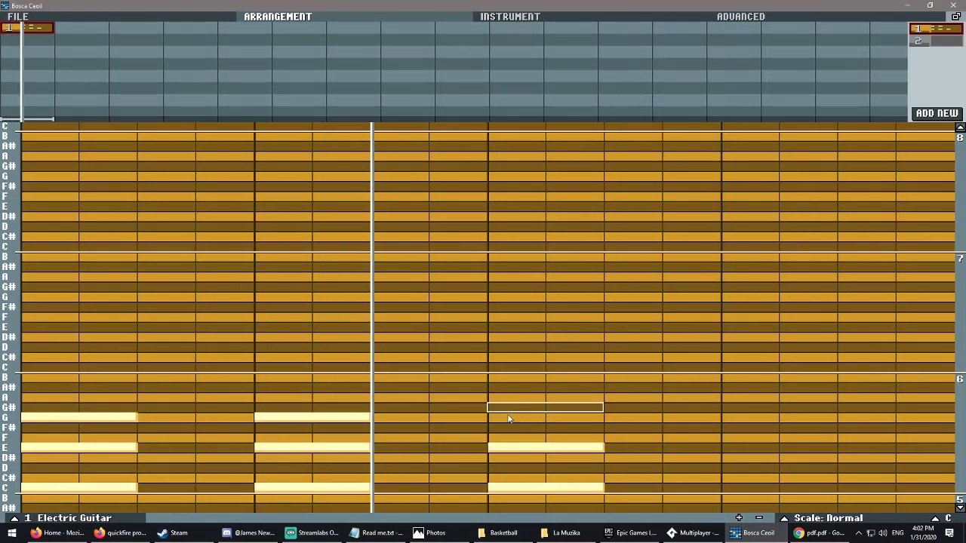
pyautogui.click(507, 418)
pyautogui.click(732, 488)
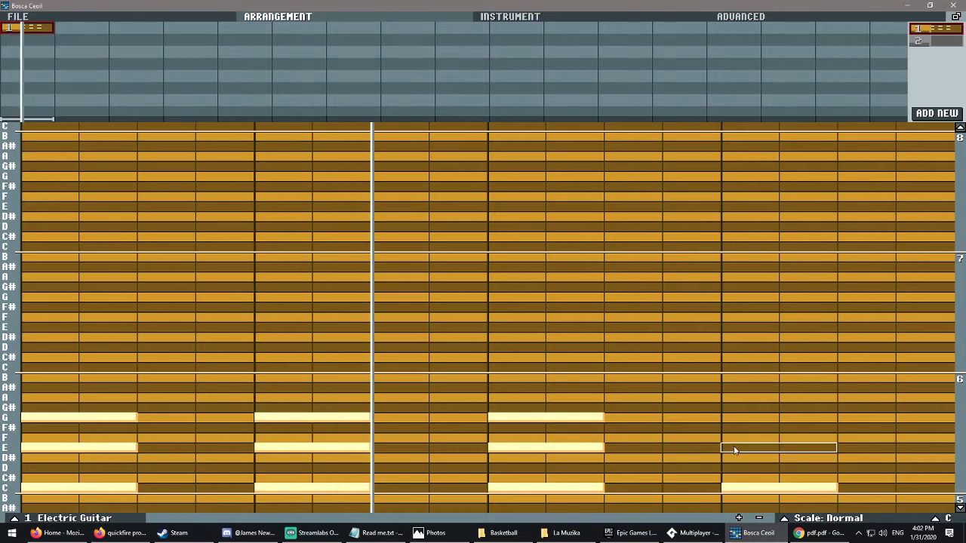
pyautogui.click(734, 447)
pyautogui.click(741, 417)
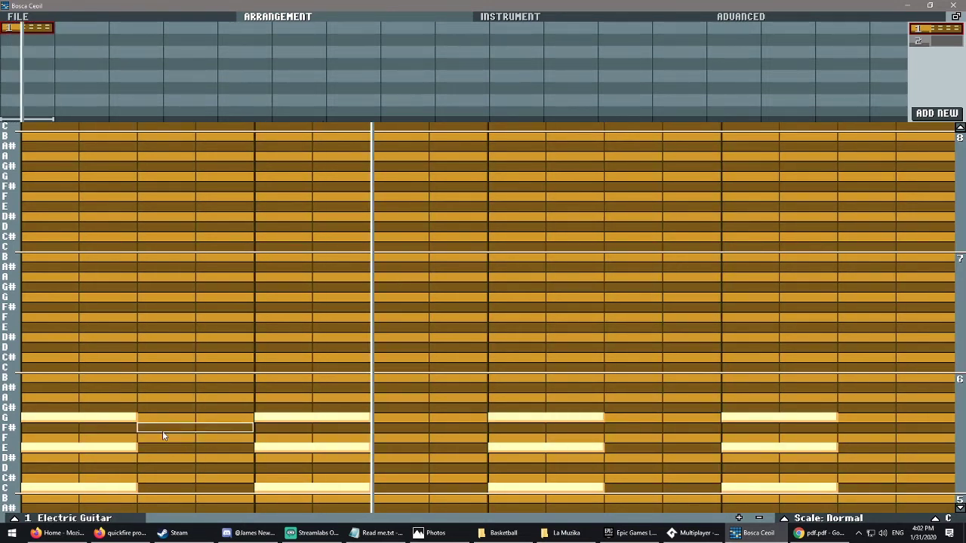
# Step: Add a B note to each of the first two chords, and delete the chords at the ninth and thirteenth steps
pyautogui.click(37, 379)
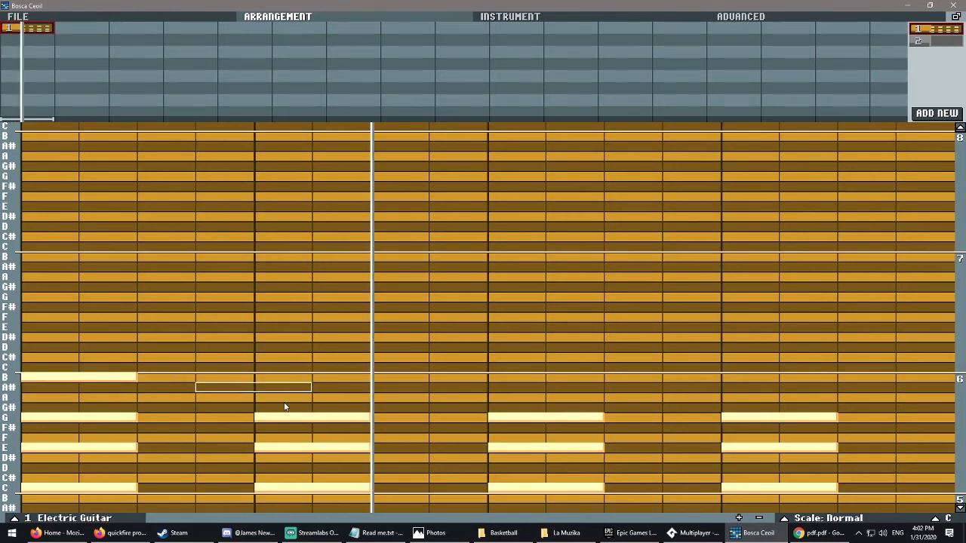
pyautogui.click(268, 377)
pyautogui.rightClick(529, 418)
pyautogui.rightClick(536, 447)
pyautogui.rightClick(543, 488)
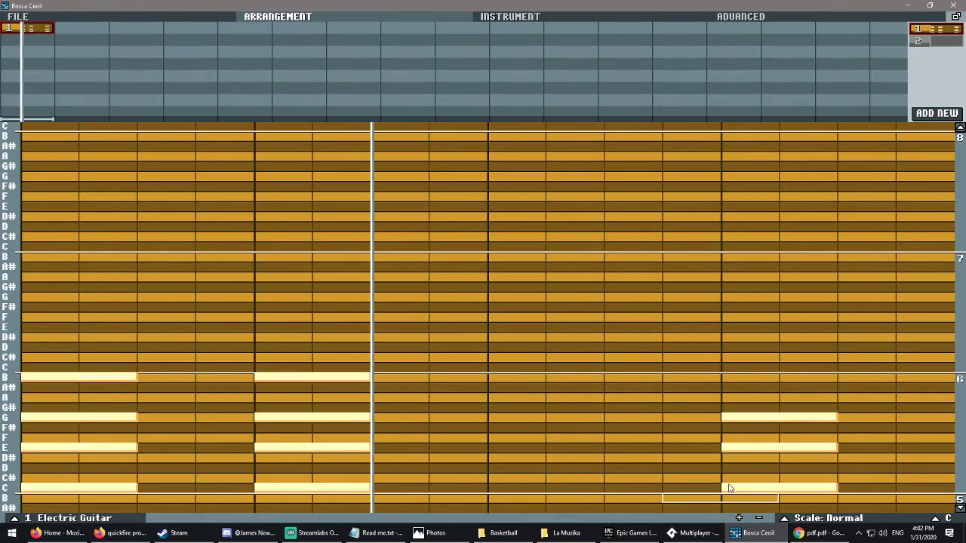
pyautogui.rightClick(729, 488)
pyautogui.rightClick(747, 417)
pyautogui.rightClick(766, 448)
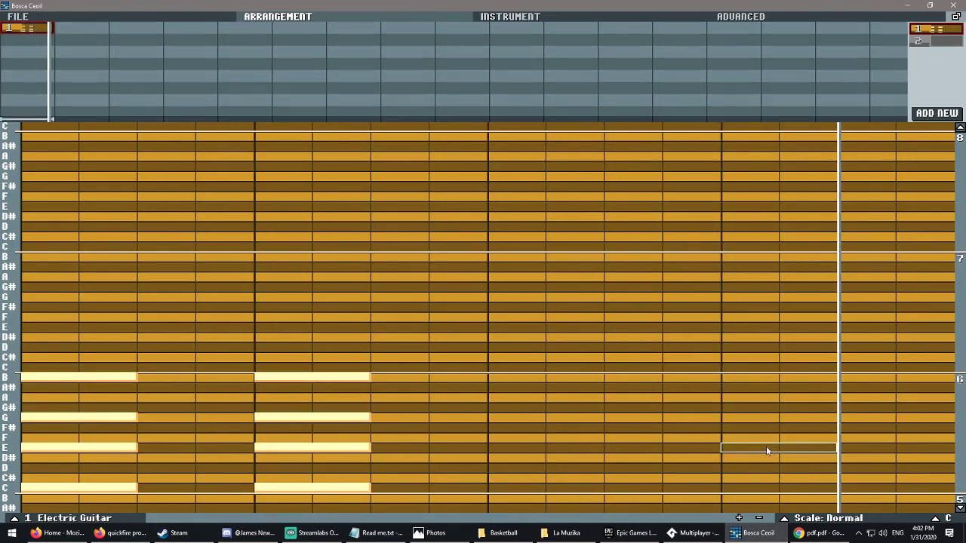
# Step: Delete the C, E, G and B notes of the chord at the fifth step
pyautogui.rightClick(317, 377)
pyautogui.rightClick(295, 447)
pyautogui.rightClick(290, 488)
pyautogui.rightClick(295, 416)
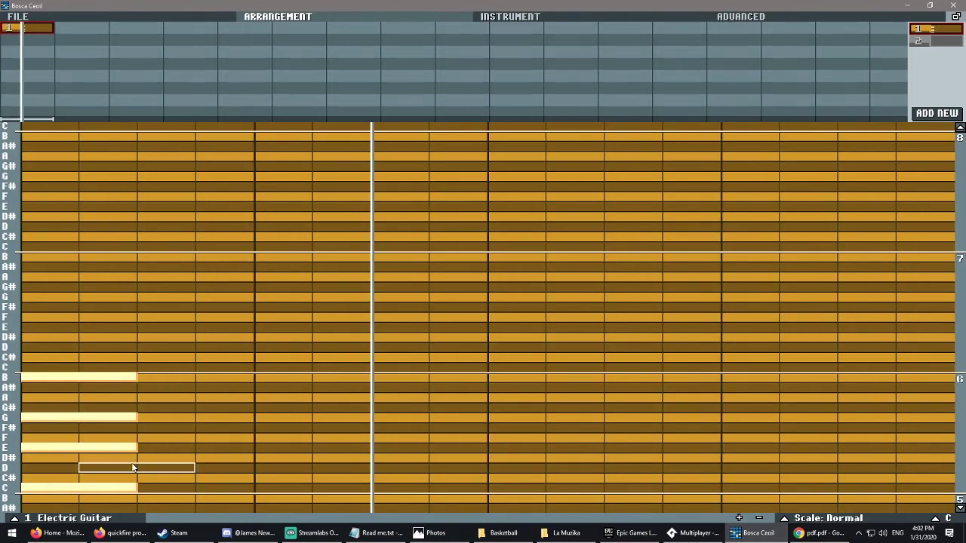
# Step: After the opening chord, place consecutive two-step notes E, G, B, G, D# and C as an arpeggio
pyautogui.click(151, 447)
pyautogui.click(287, 418)
pyautogui.click(404, 377)
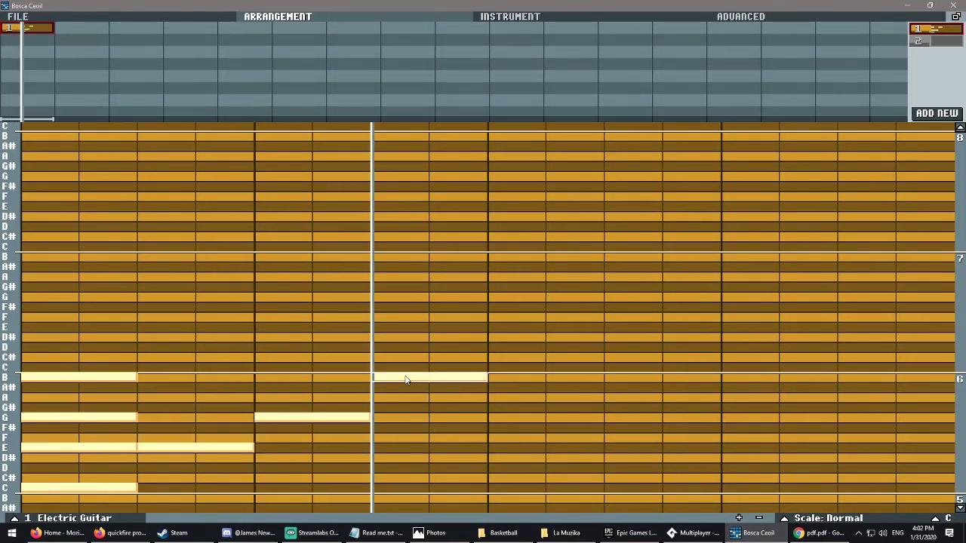
pyautogui.click(521, 417)
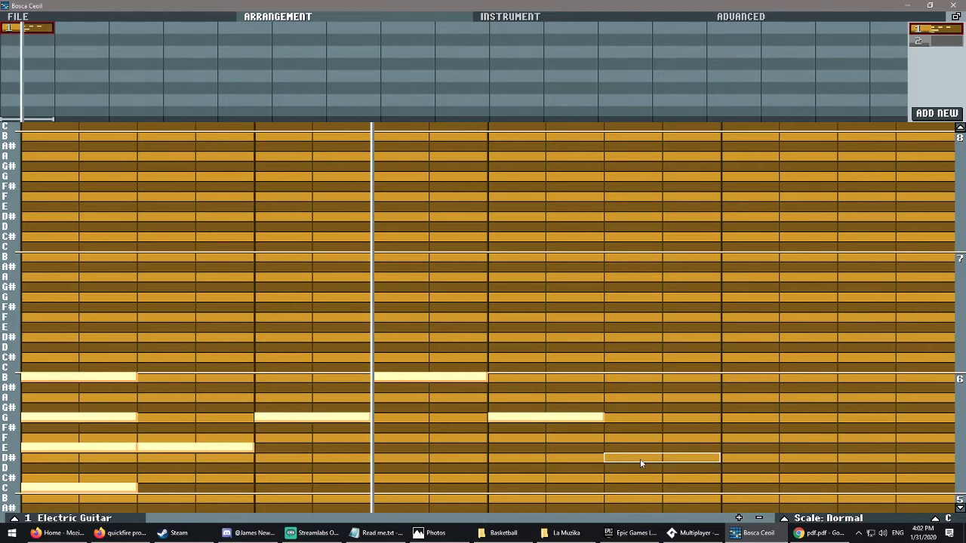
pyautogui.click(640, 457)
pyautogui.click(759, 488)
# Step: Remove the G, B and E notes from the opening chord, leaving only its C note
pyautogui.rightClick(83, 417)
pyautogui.rightClick(79, 377)
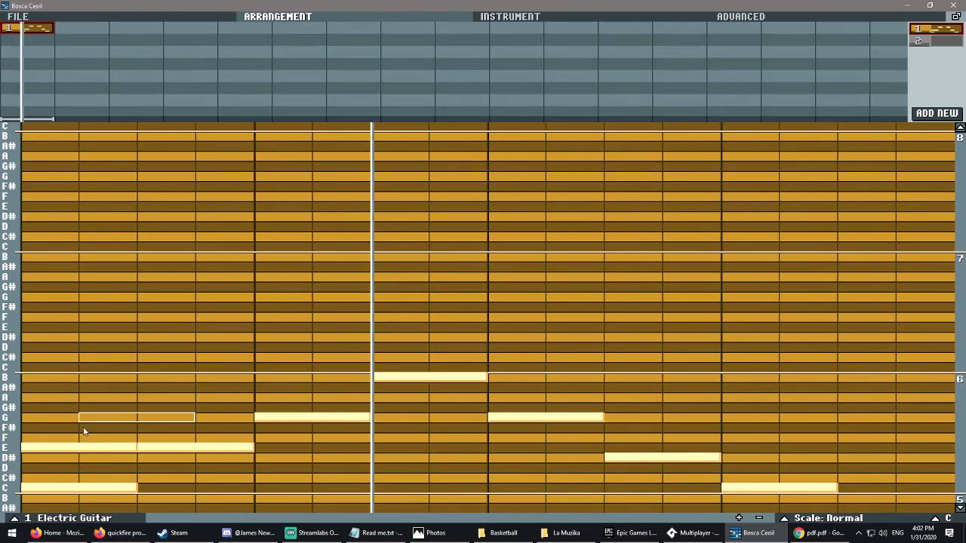
pyautogui.rightClick(87, 447)
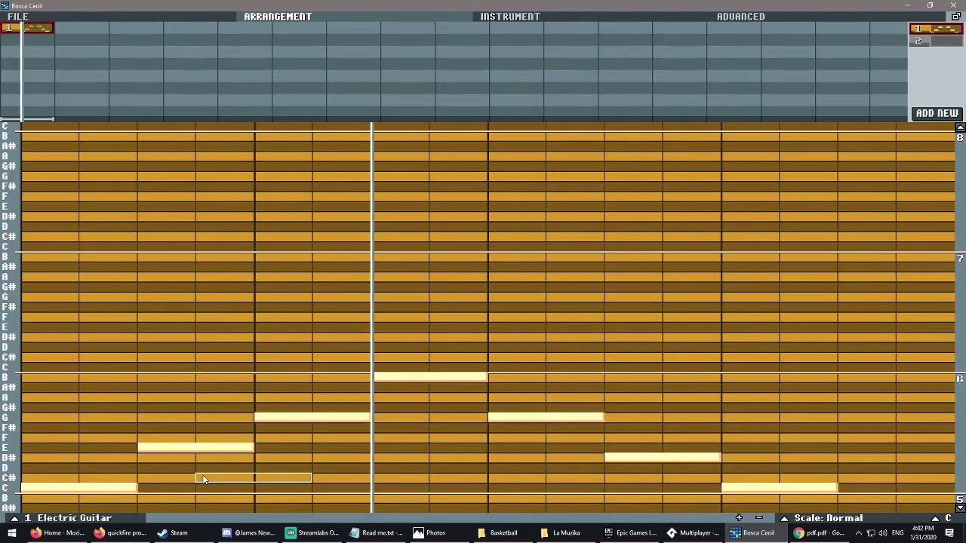
# Step: Rebuild the opening chord by adding two-step B, G and E notes above its C
pyautogui.click(61, 378)
pyautogui.click(61, 419)
pyautogui.click(62, 447)
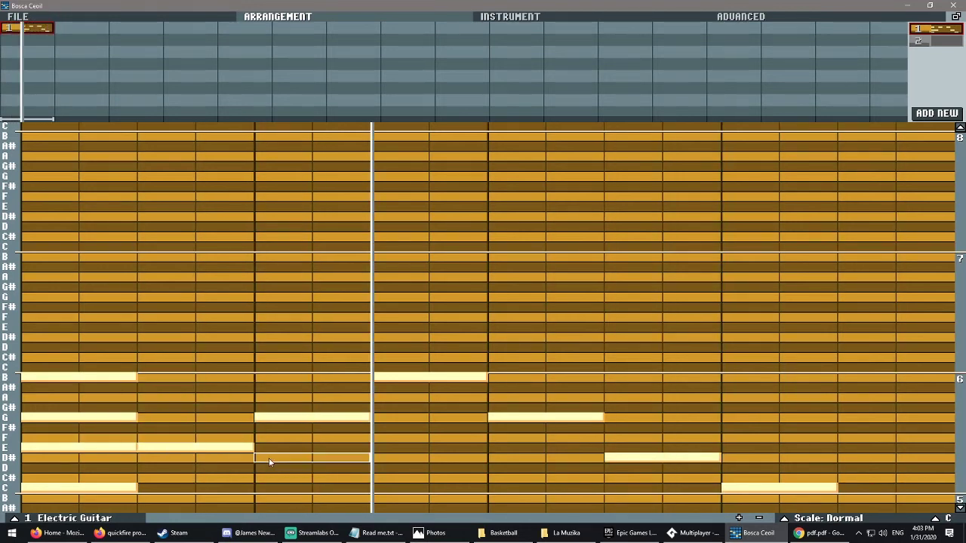
# Step: Delete all six arpeggio notes that follow the opening chord
pyautogui.rightClick(194, 453)
pyautogui.rightClick(332, 416)
pyautogui.rightClick(423, 377)
pyautogui.rightClick(543, 418)
pyautogui.rightClick(634, 457)
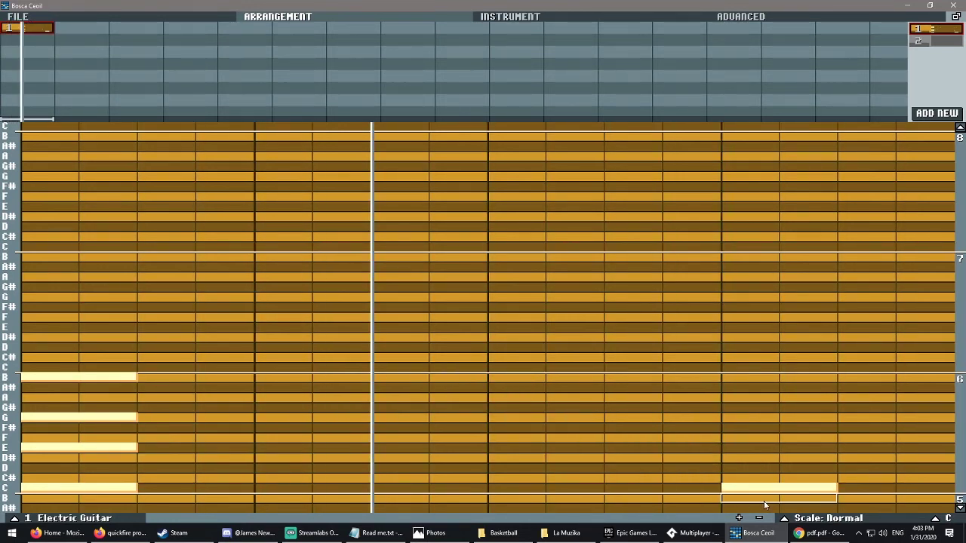
pyautogui.rightClick(792, 488)
# Step: Glance at the chord interval table in Chrome, return to Bosca Ceoil, and delete the opening chord's four notes
pyautogui.click(819, 533)
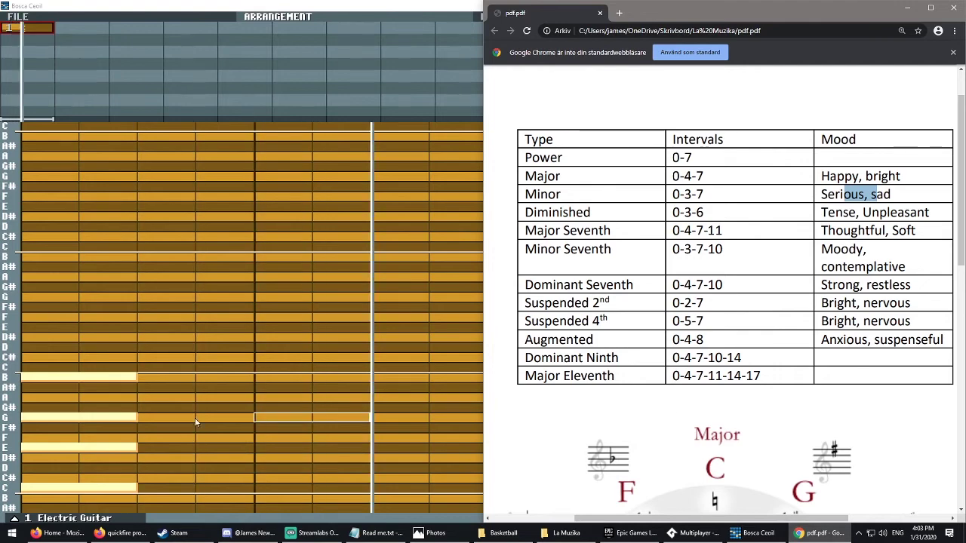
pyautogui.click(196, 339)
pyautogui.rightClick(91, 377)
pyautogui.rightClick(89, 417)
pyautogui.rightClick(88, 447)
pyautogui.rightClick(95, 487)
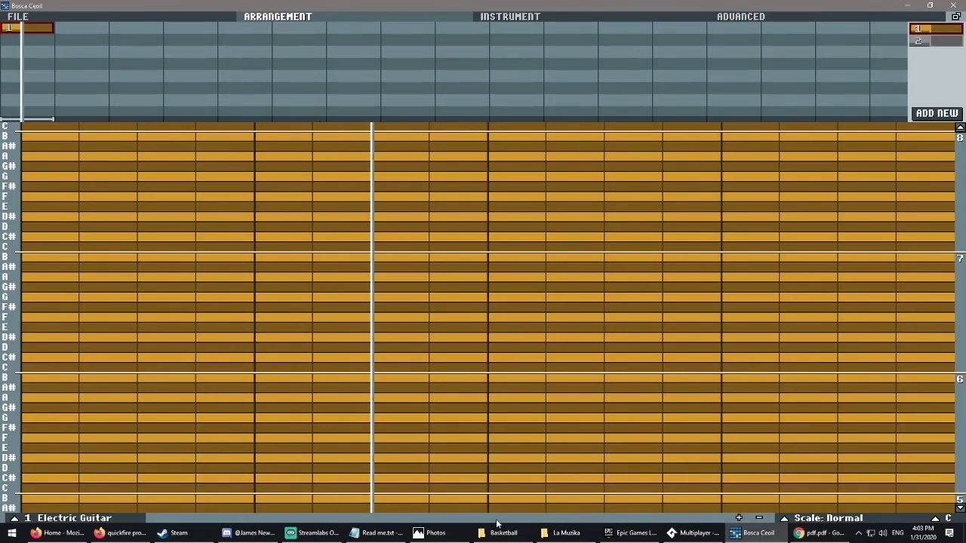
# Step: Switch to Chrome and examine the circle of fifths below the chord table in the PDF
pyautogui.click(812, 536)
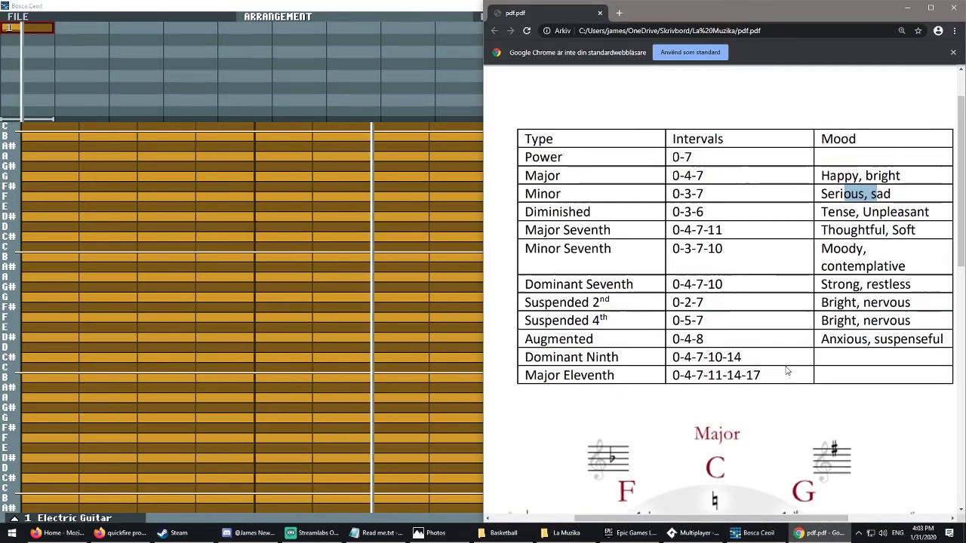
pyautogui.scroll(-4, 793, 478)
pyautogui.scroll(-1, 785, 374)
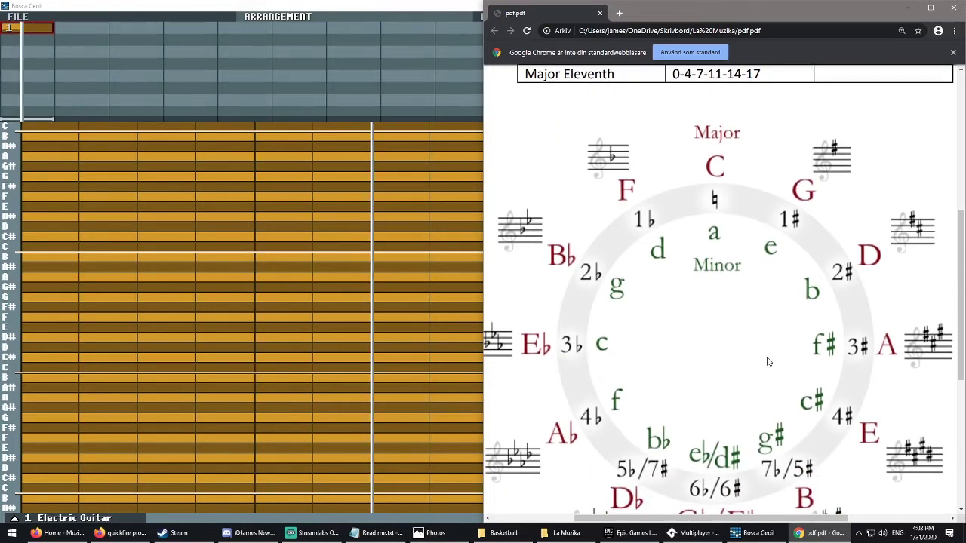
pyautogui.scroll(-1, 760, 362)
pyautogui.scroll(-2, 757, 363)
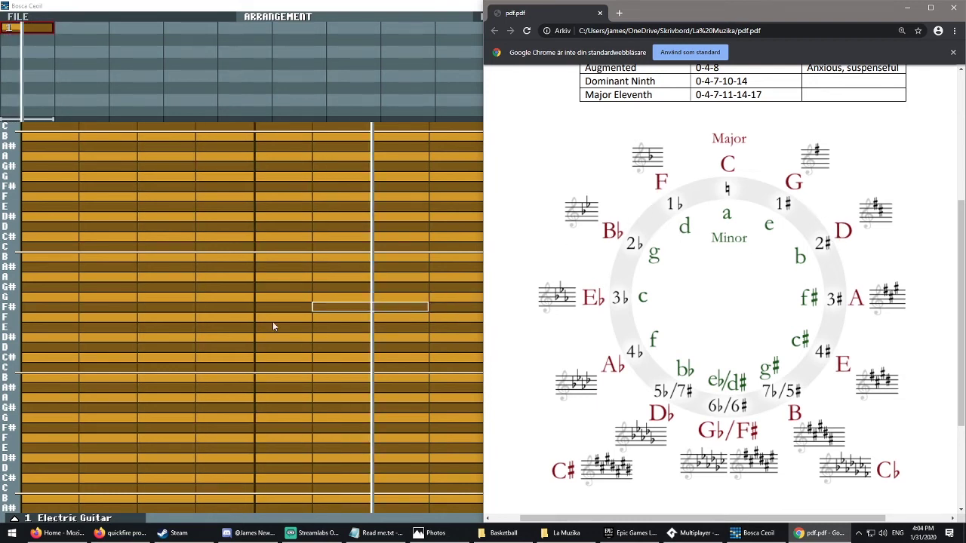
# Step: Back in Bosca Ceoil, build an F major chord from four-step F, A and C notes at the pattern's start
pyautogui.scroll(1, 37, 446)
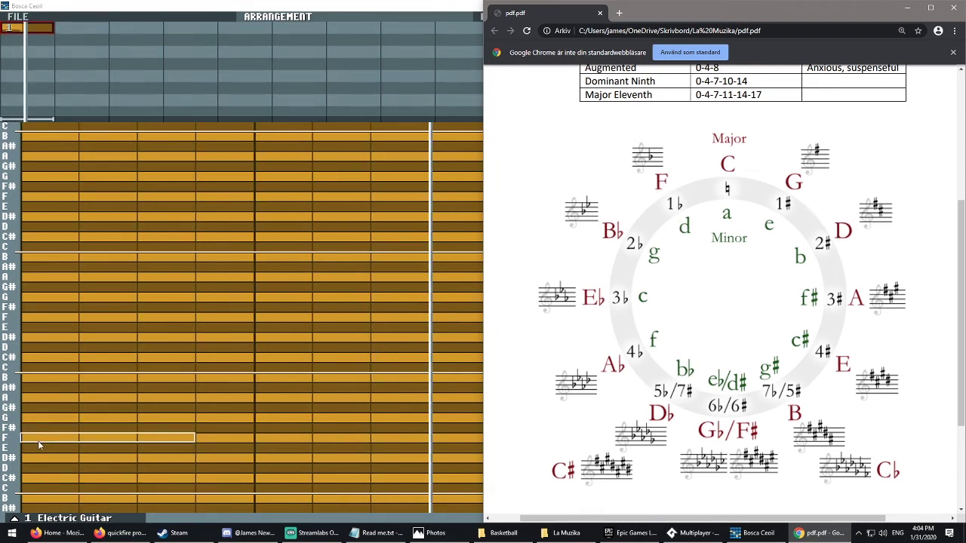
pyautogui.scroll(1, 39, 445)
pyautogui.click(38, 445)
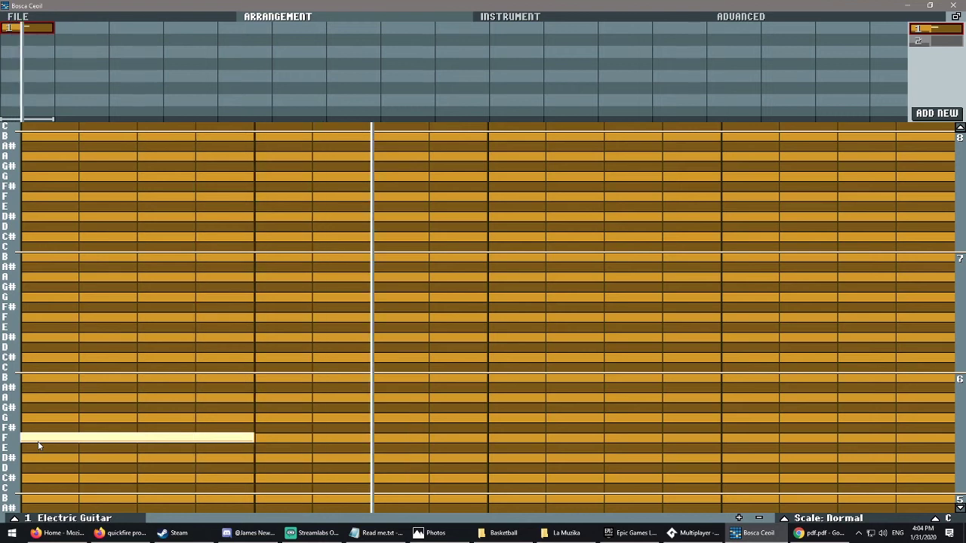
pyautogui.click(37, 397)
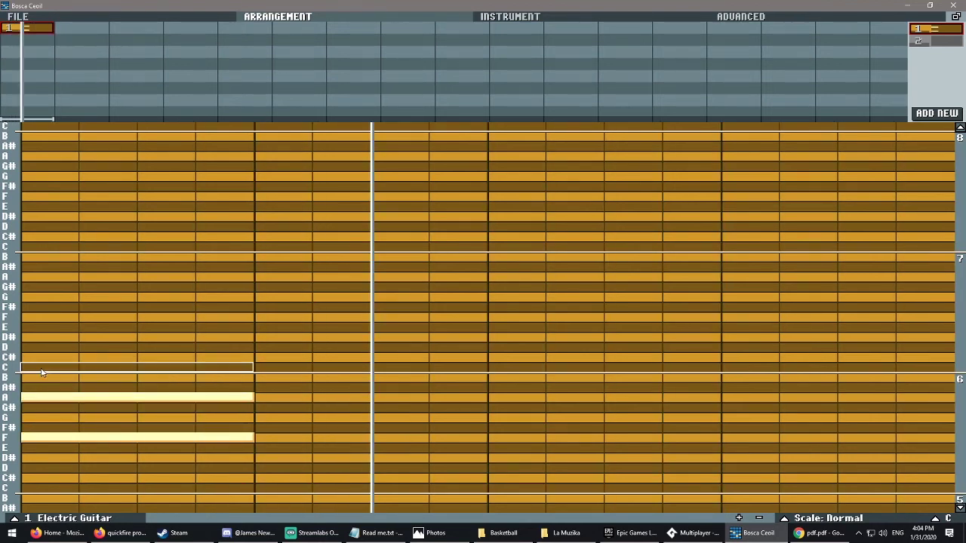
pyautogui.click(41, 375)
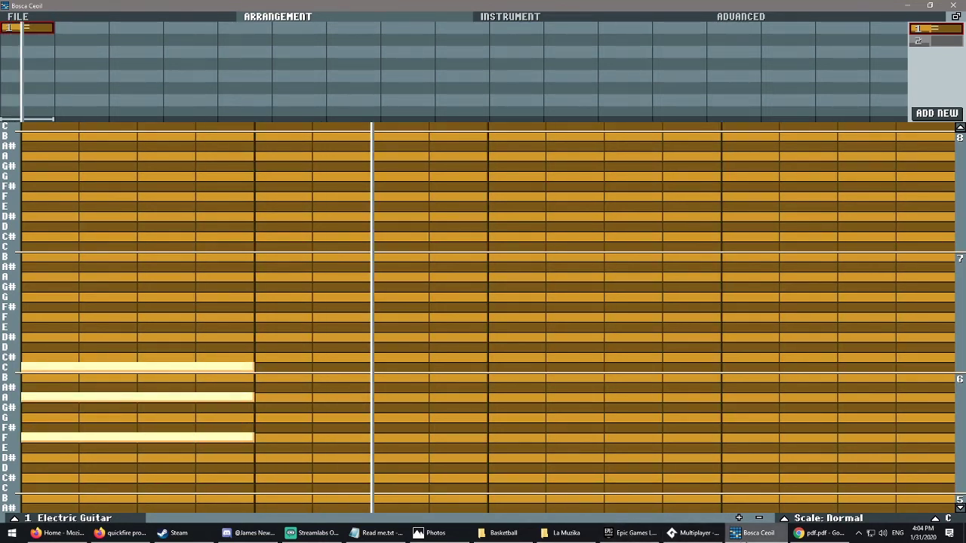
# Step: Consult the circle of fifths in Chrome, and add a four-step C major chord of C, E and G at the fifth step
pyautogui.click(801, 535)
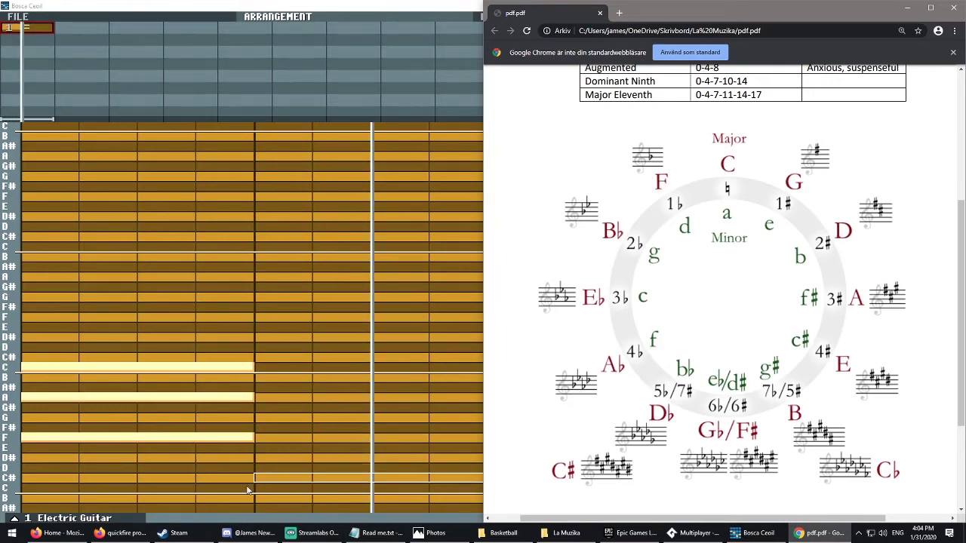
pyautogui.click(273, 488)
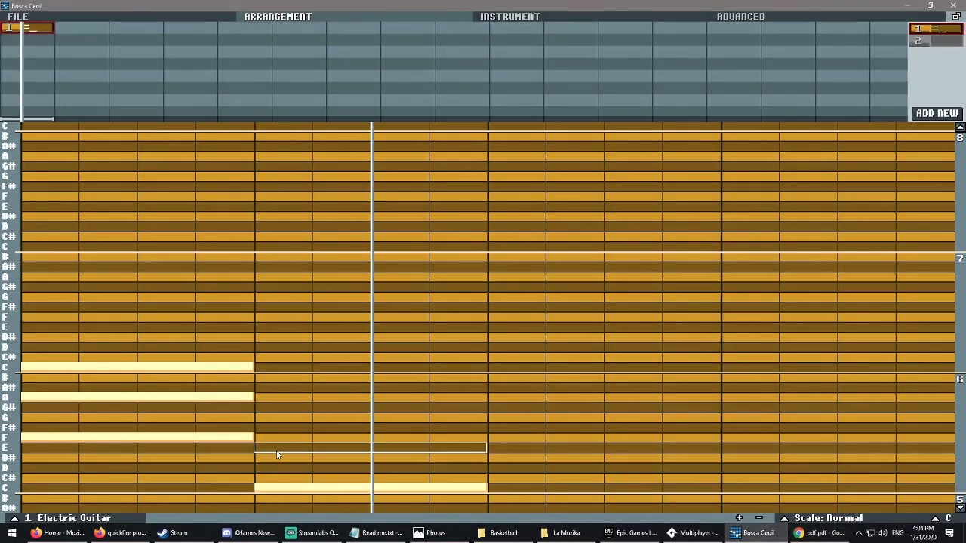
pyautogui.click(276, 447)
pyautogui.click(276, 419)
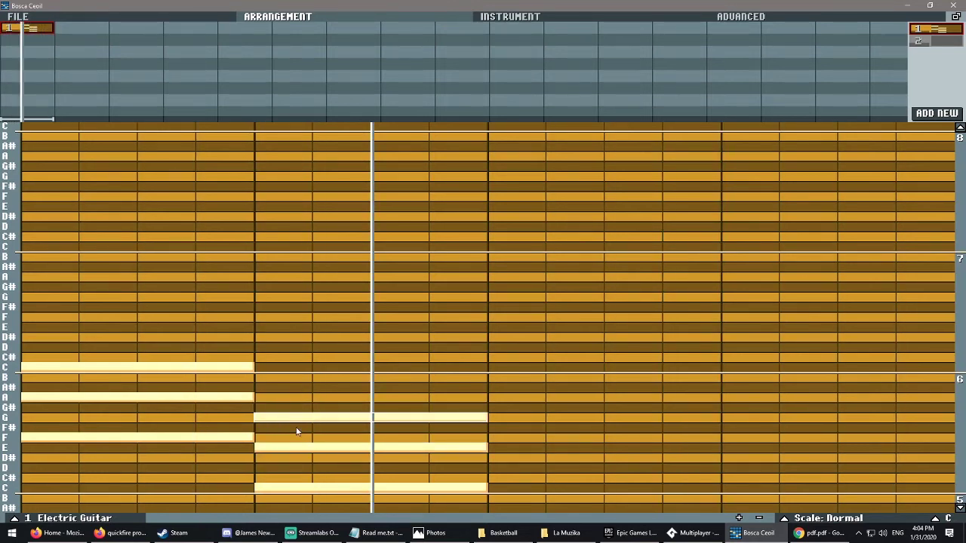
# Step: Consult the circle of fifths in Chrome, and add a four-step D major chord of D, F# and A at the ninth step
pyautogui.click(807, 535)
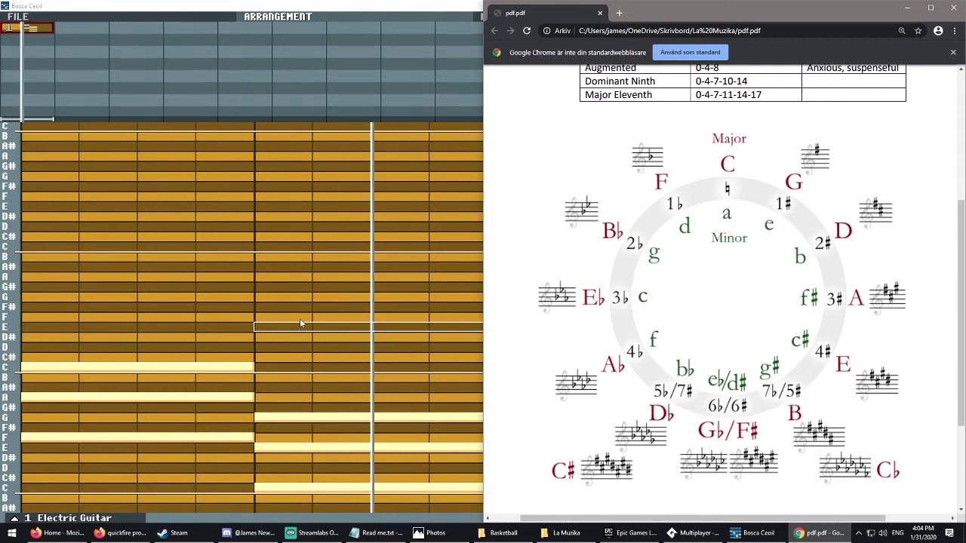
pyautogui.click(349, 338)
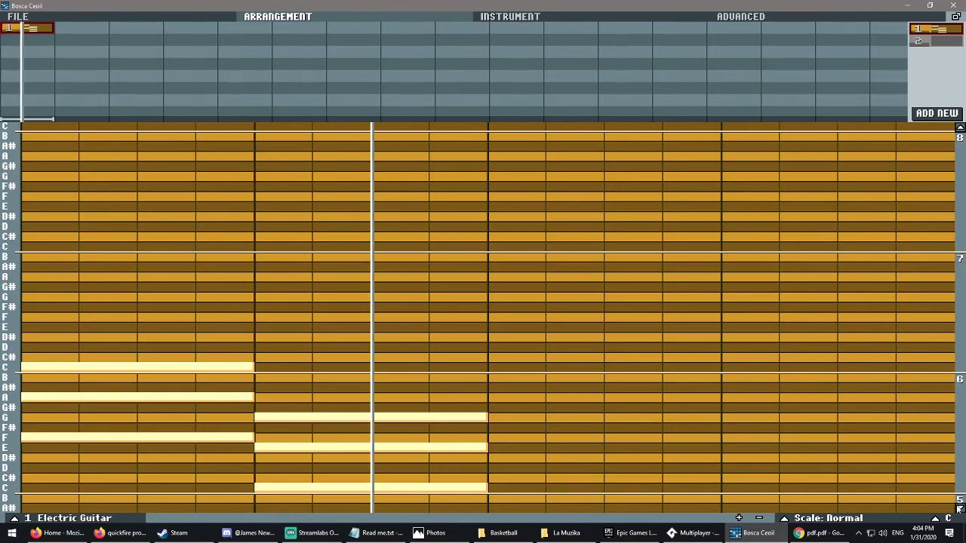
pyautogui.scroll(-3, 220, 489)
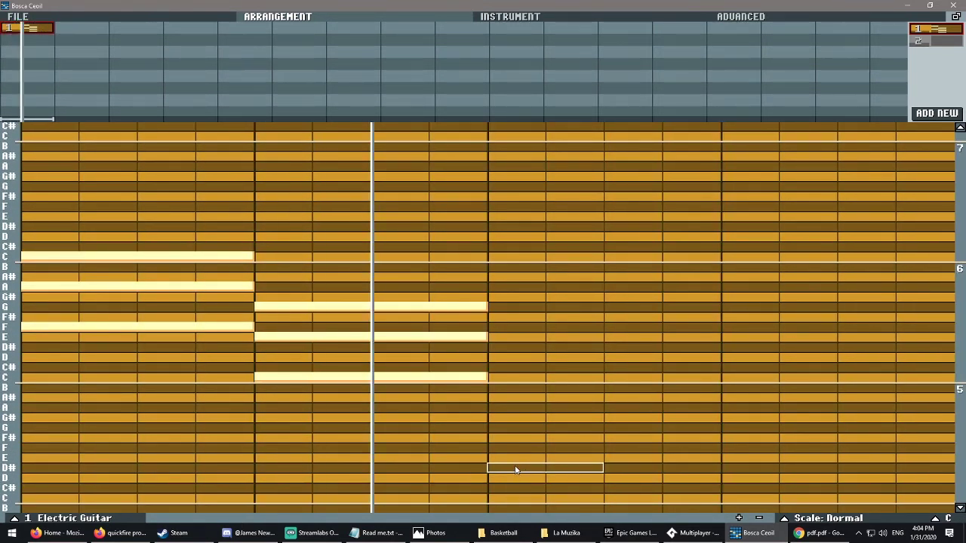
pyautogui.scroll(2, 494, 357)
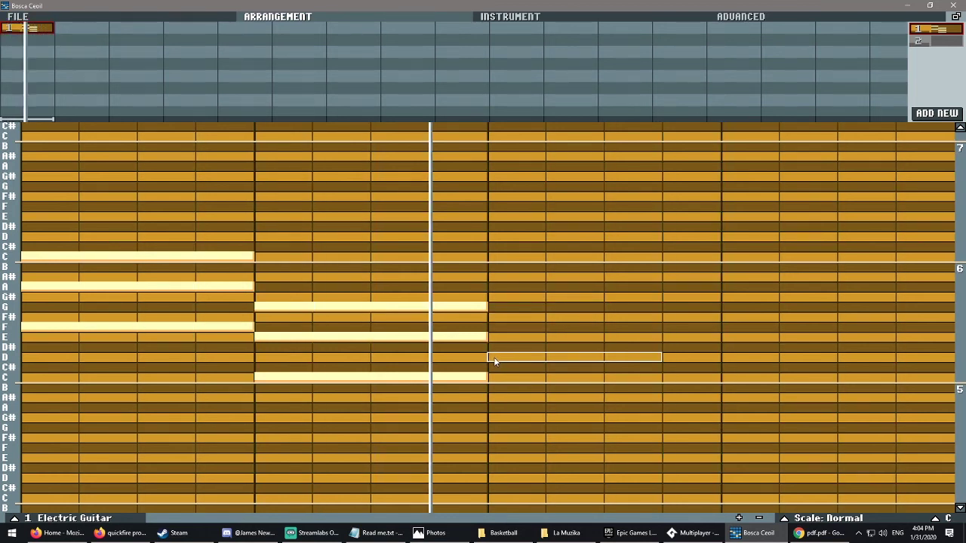
pyautogui.click(494, 357)
pyautogui.click(496, 320)
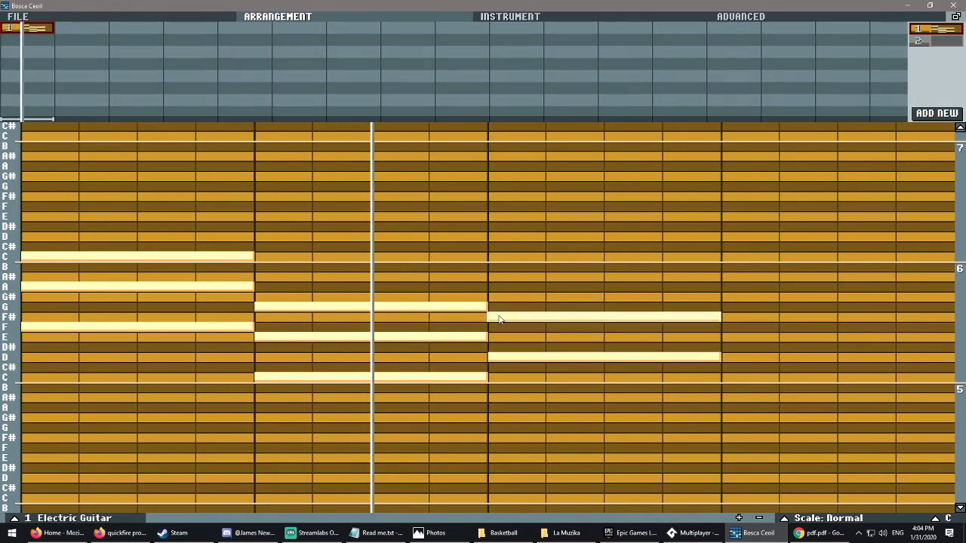
pyautogui.click(507, 287)
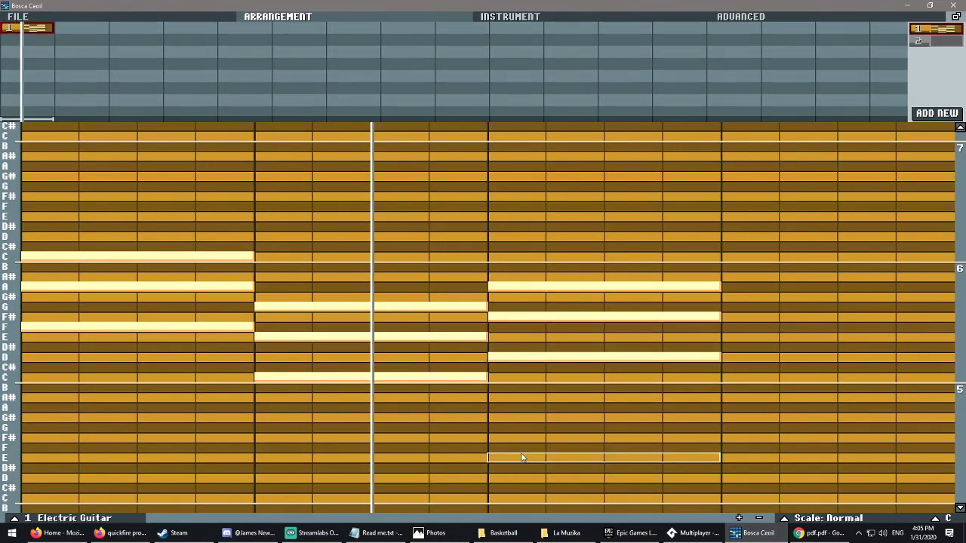
# Step: Check the circle of fifths in Chrome, and add a four-step G major chord of G, B and D at the thirteenth step
pyautogui.click(819, 533)
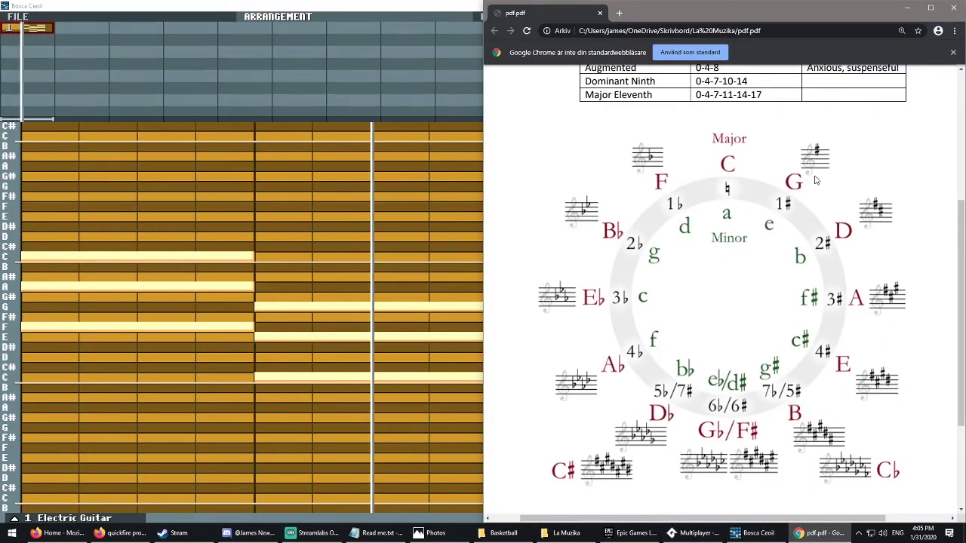
pyautogui.click(374, 385)
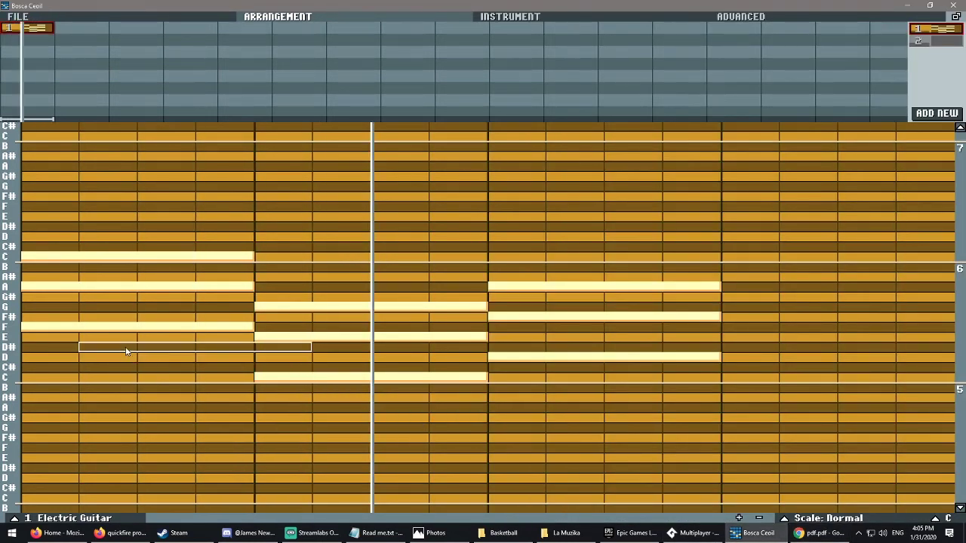
pyautogui.click(752, 313)
pyautogui.click(746, 272)
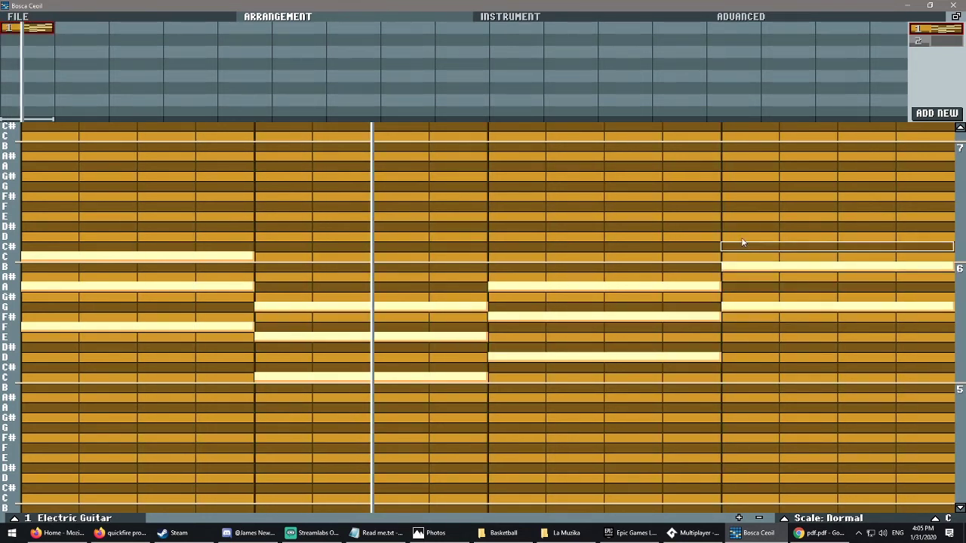
pyautogui.click(742, 241)
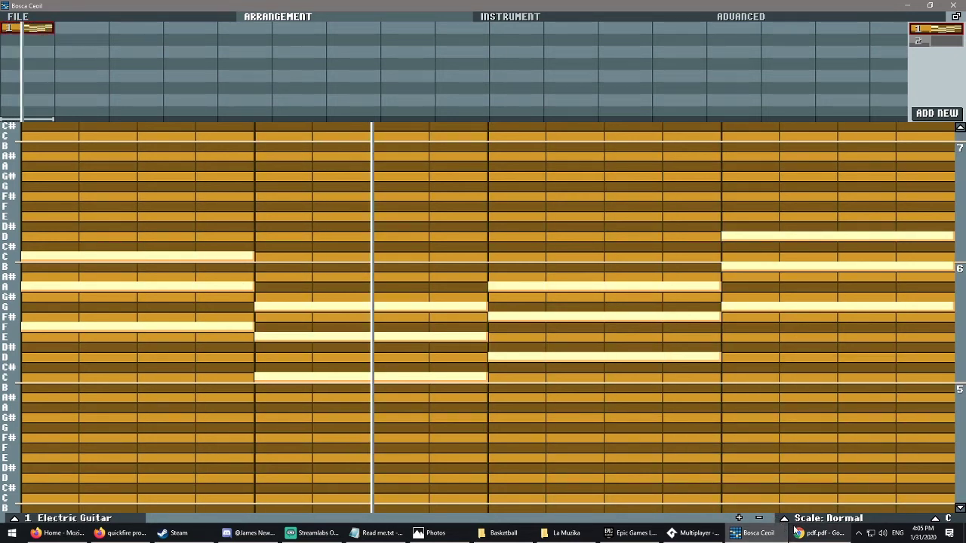
pyautogui.hotkey('alt', 'Tab')
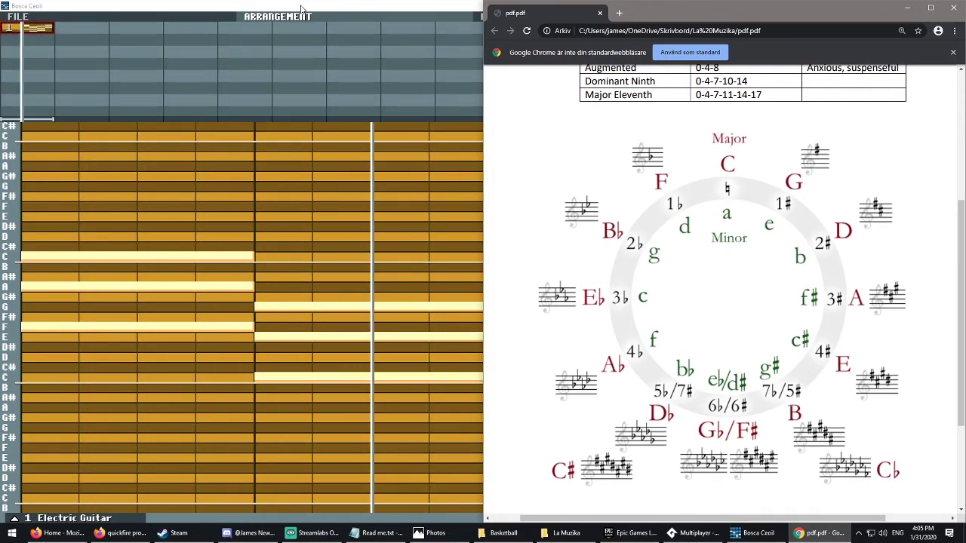
pyautogui.doubleClick(355, 6)
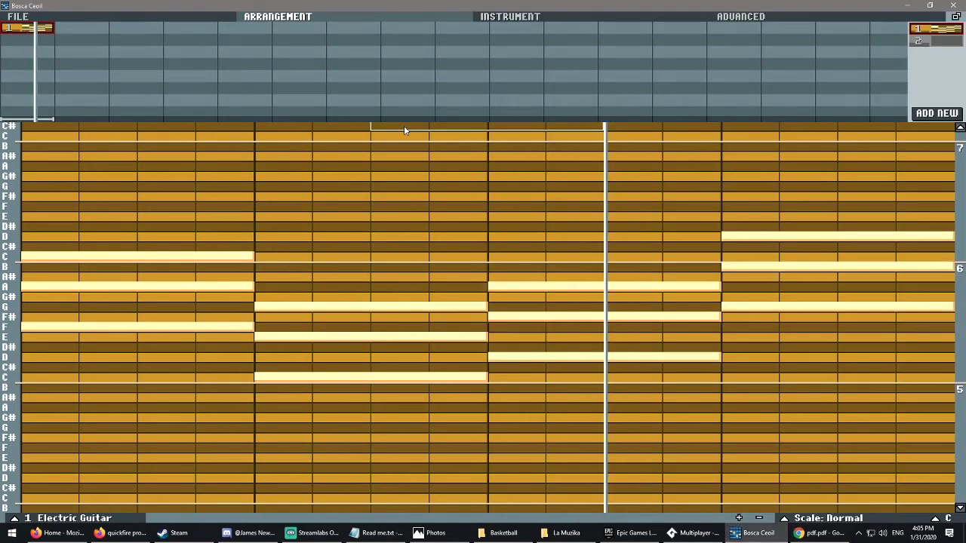
# Step: Place drum pattern 2 in the arrangement's first row and chord pattern 1 below it, both in the first bar, and open the drum pattern
pyautogui.click(946, 42)
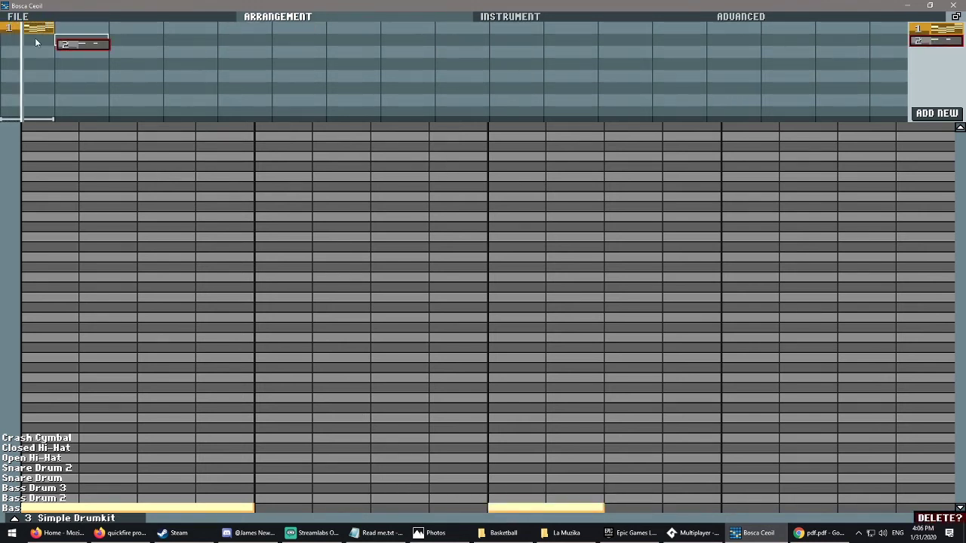
pyautogui.click(10, 34)
pyautogui.click(916, 27)
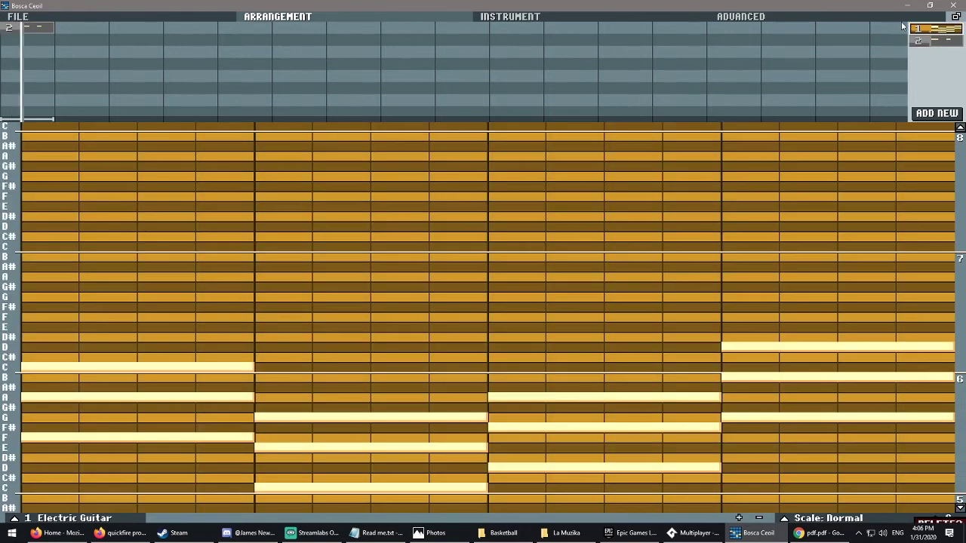
pyautogui.click(6, 44)
pyautogui.click(10, 28)
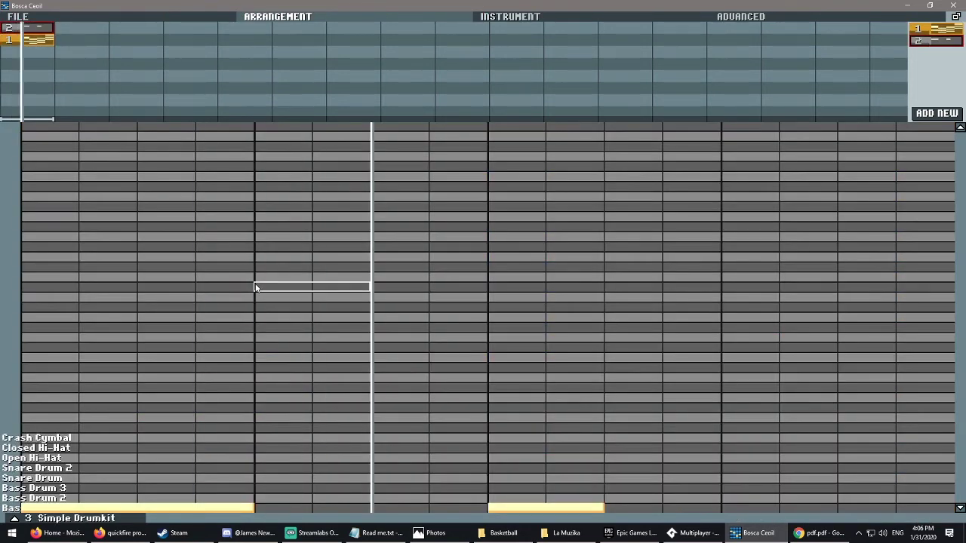
# Step: Replace the bass drum hit at the ninth step with one-step hits at steps 9, 11 and 13
pyautogui.rightClick(522, 507)
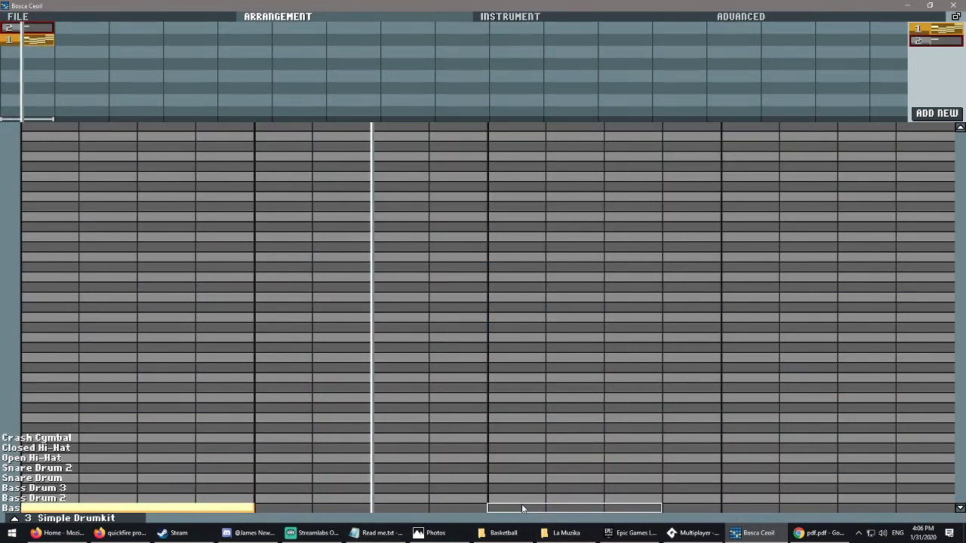
pyautogui.click(523, 509)
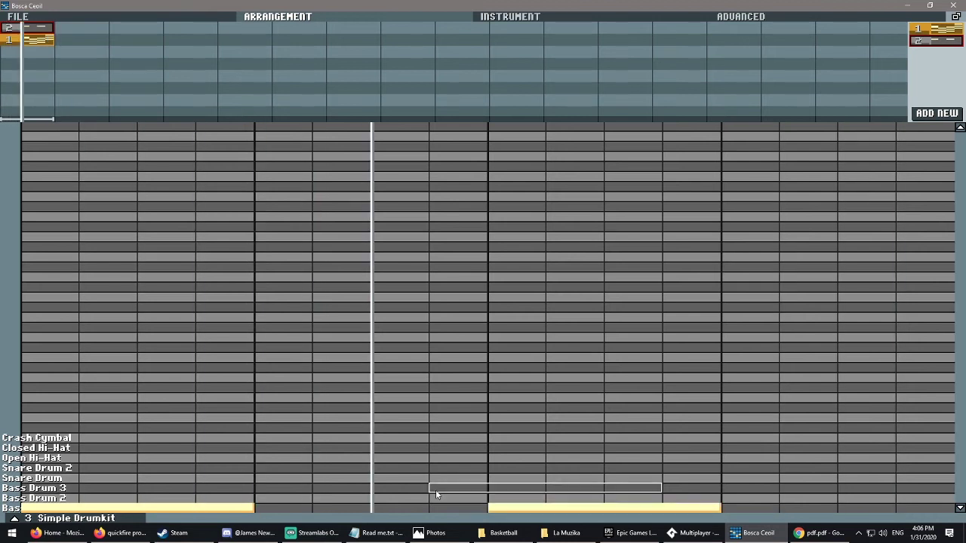
pyautogui.rightClick(543, 509)
pyautogui.scroll(-2, 574, 507)
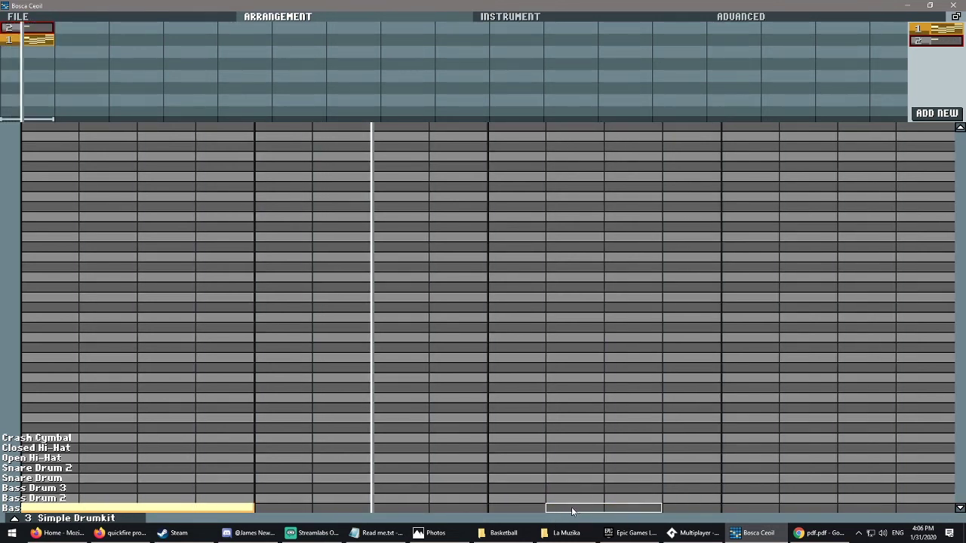
pyautogui.click(571, 507)
pyautogui.click(690, 507)
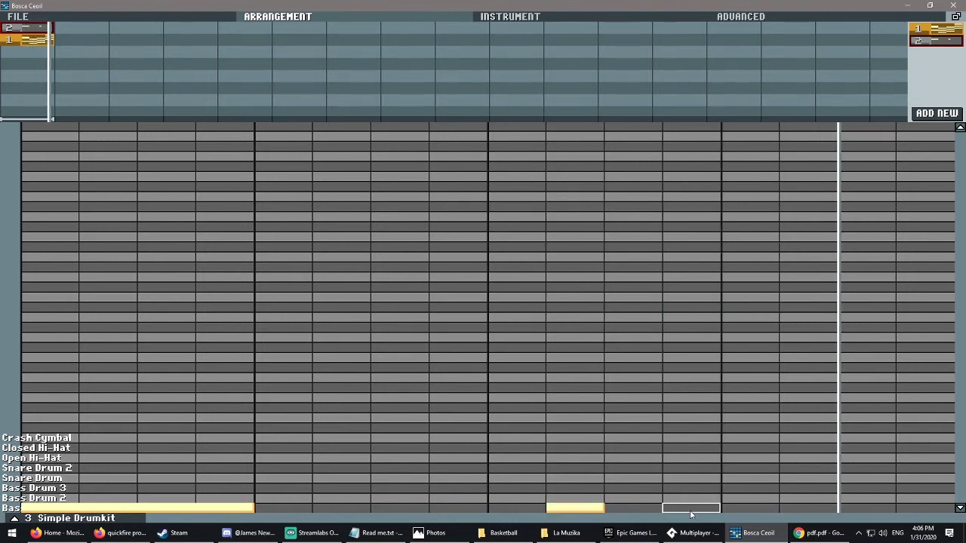
pyautogui.rightClick(574, 507)
pyautogui.click(537, 508)
pyautogui.click(644, 508)
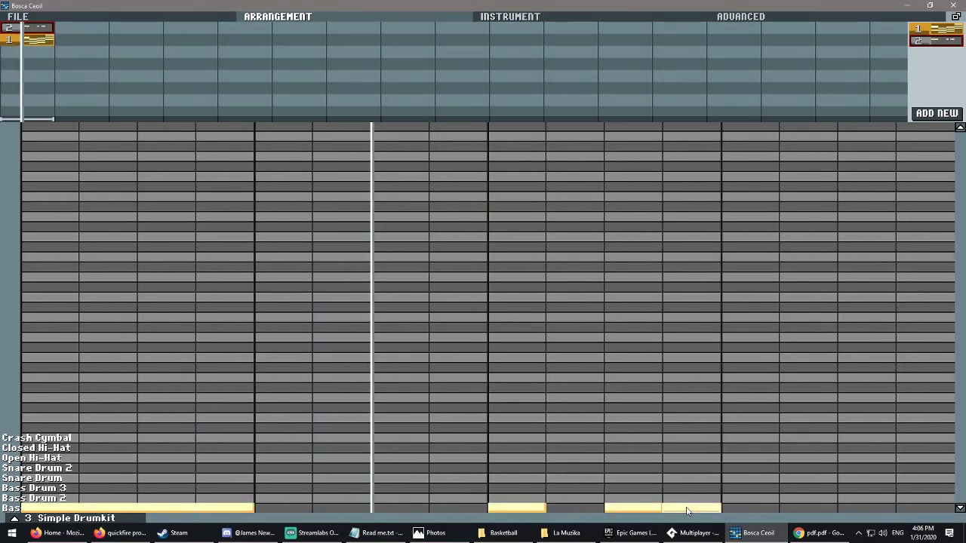
pyautogui.rightClick(686, 509)
pyautogui.click(746, 509)
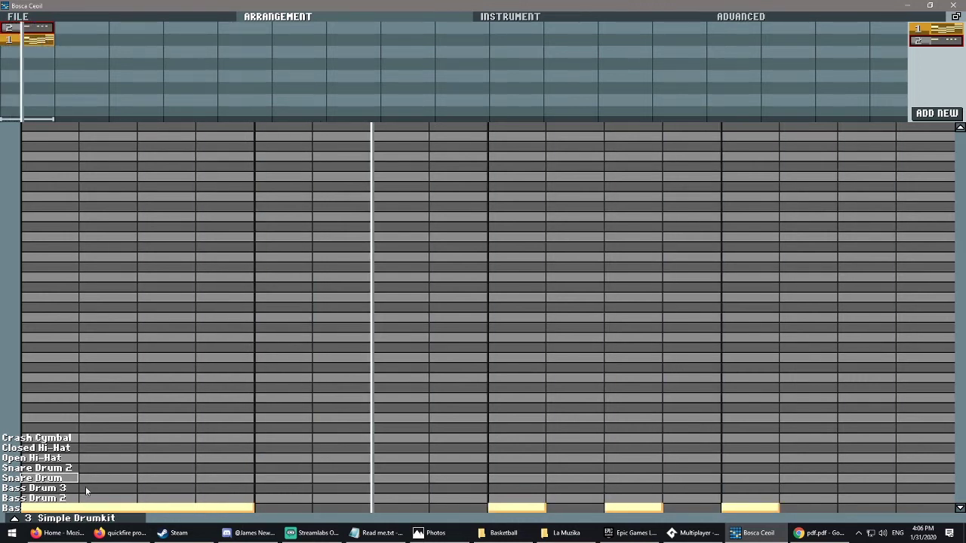
# Step: Add three-step Snare Drum hits at steps 5 and 13 of the drum pattern
pyautogui.scroll(2, 278, 483)
pyautogui.click(278, 484)
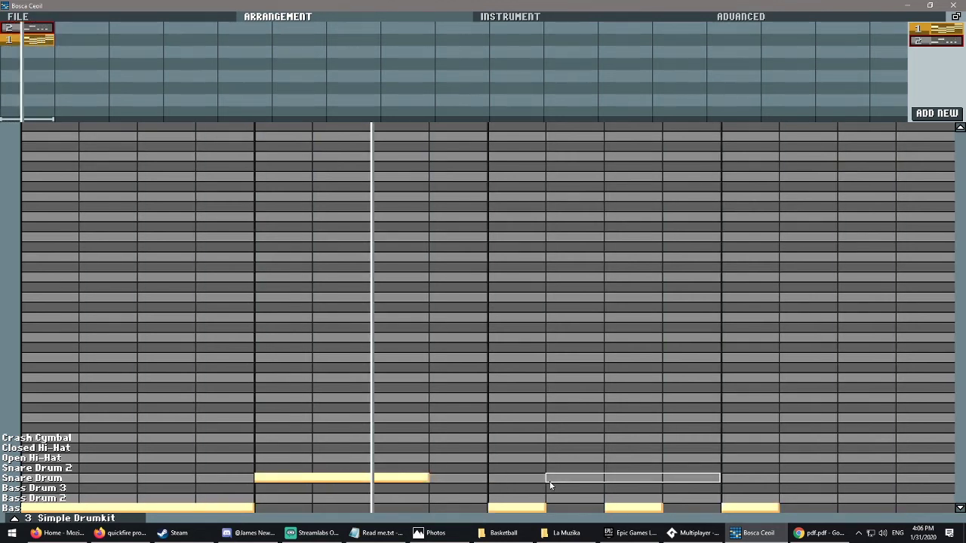
pyautogui.click(743, 483)
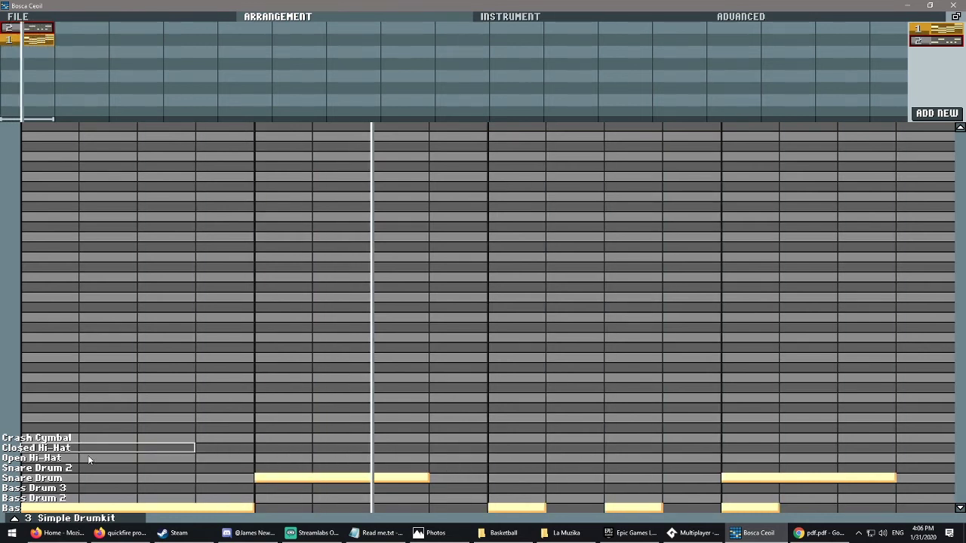
# Step: Add one-step Open Hi-Hat hits on every odd step and one-step Closed Hi-Hat hits at steps 6 and 12
pyautogui.scroll(-1, 121, 464)
pyautogui.scroll(-1, 76, 457)
pyautogui.click(49, 458)
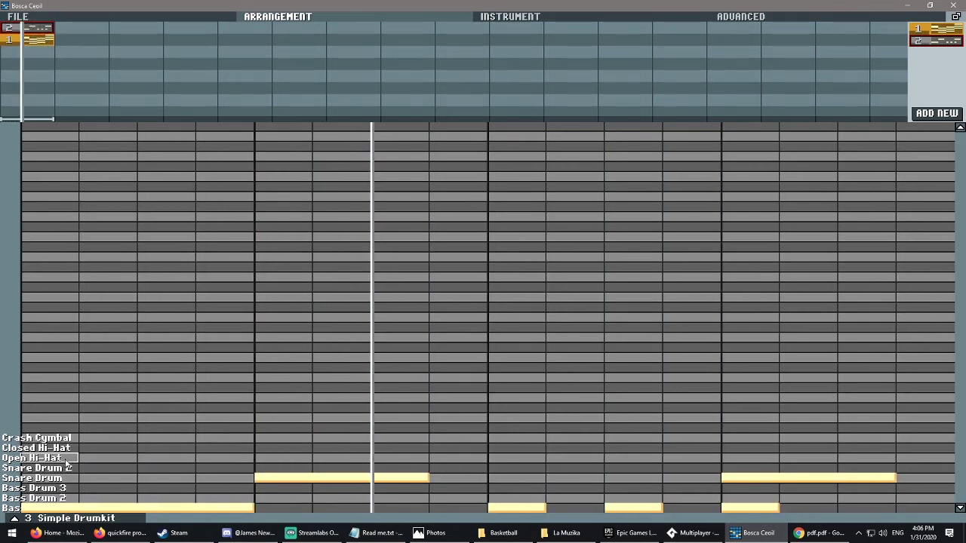
pyautogui.click(167, 458)
pyautogui.click(283, 458)
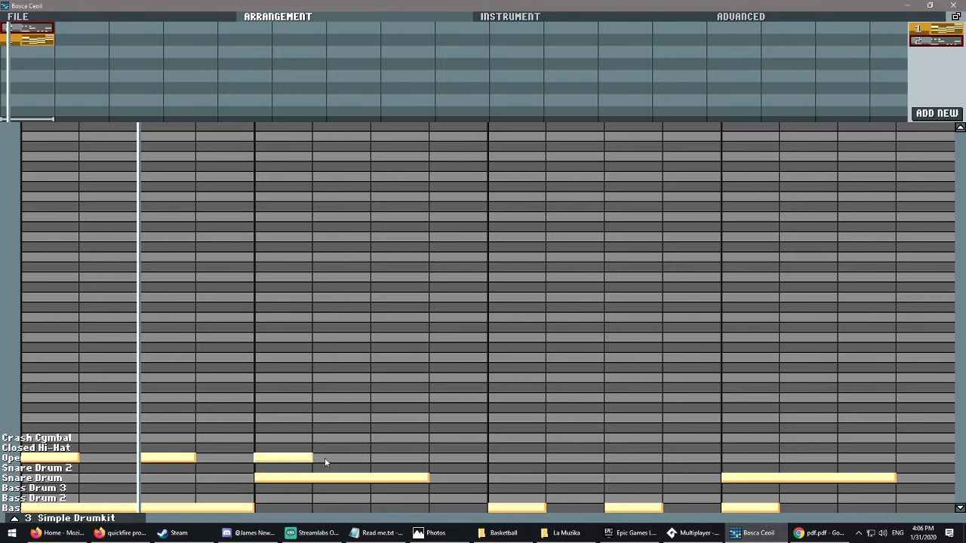
pyautogui.click(402, 458)
pyautogui.click(511, 459)
pyautogui.click(740, 458)
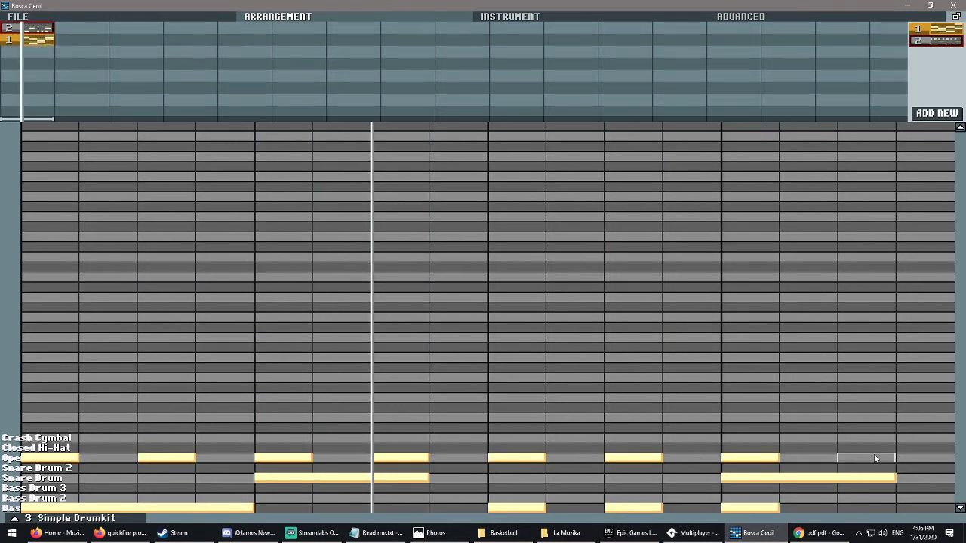
pyautogui.click(865, 458)
pyautogui.click(339, 448)
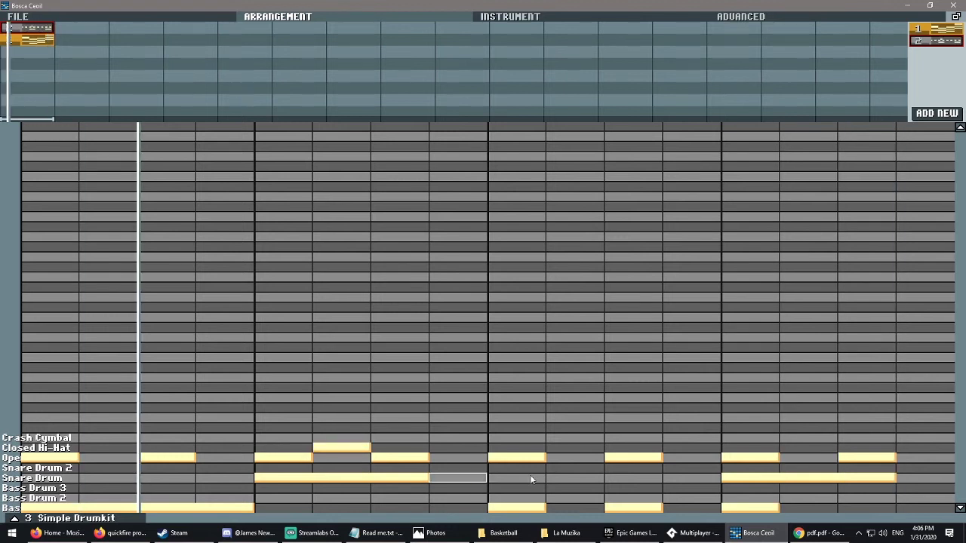
pyautogui.click(683, 447)
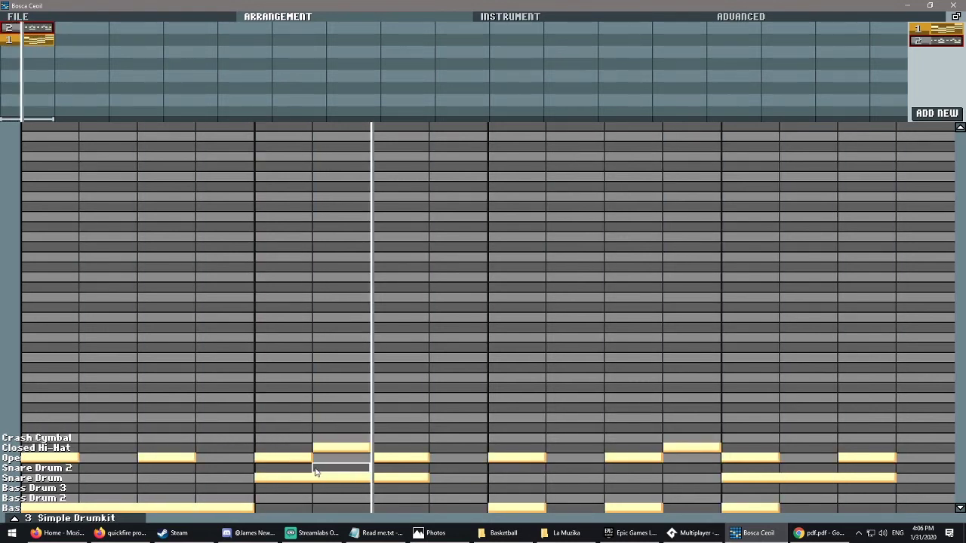
# Step: Add a Crash Cymbal hit at the drum pattern's first step and lengthen it to eight steps
pyautogui.scroll(3, 60, 428)
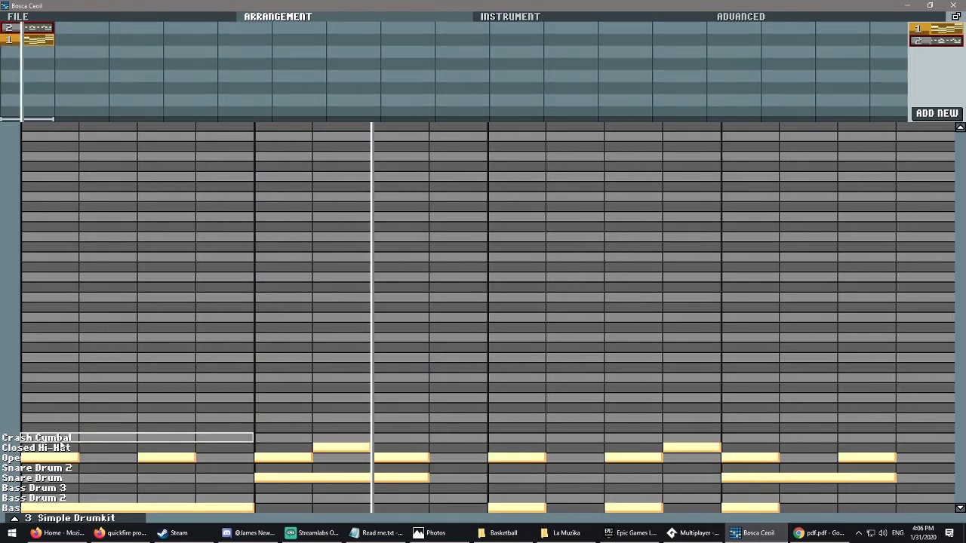
pyautogui.click(60, 433)
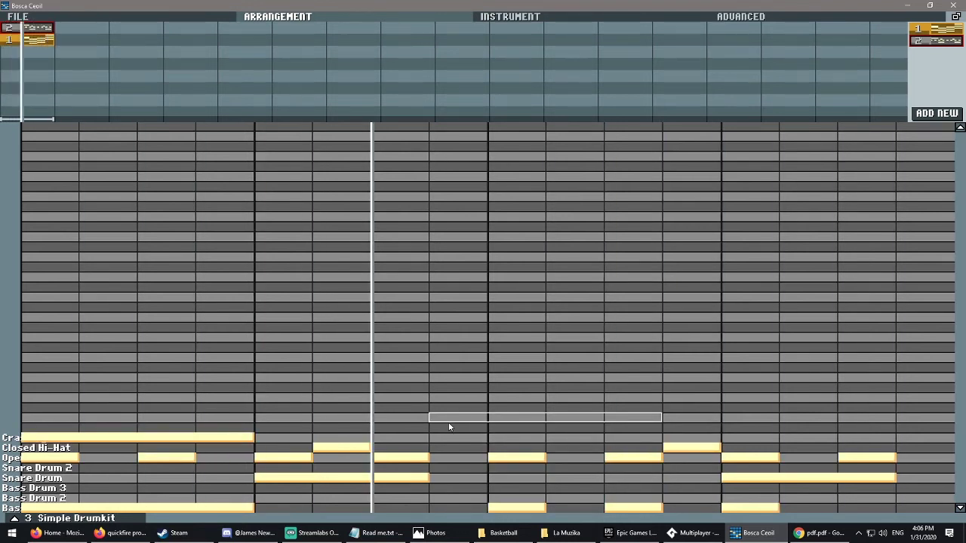
pyautogui.scroll(1, 65, 440)
pyautogui.click(67, 440)
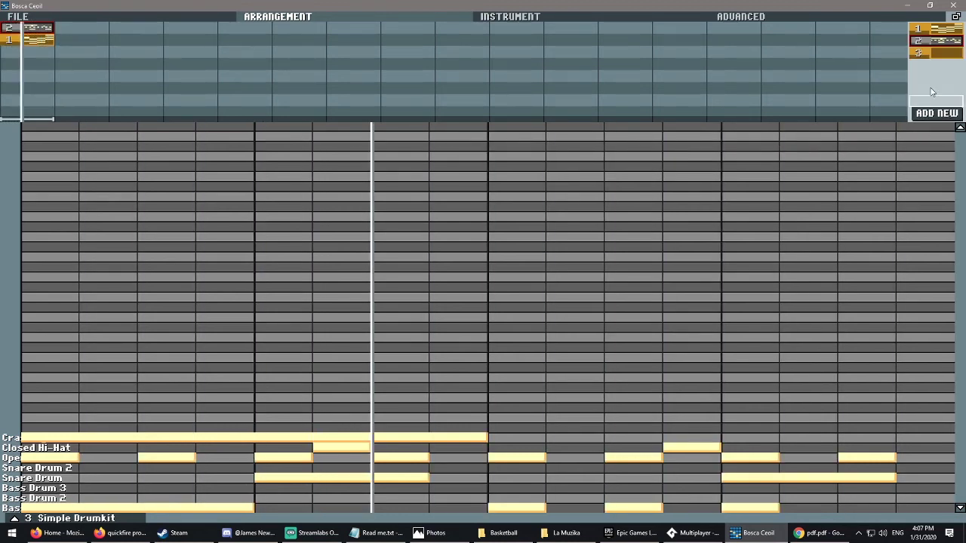
# Step: Create an empty third pattern, look over its available instruments, and add a sixth instrument to the song
pyautogui.click(925, 114)
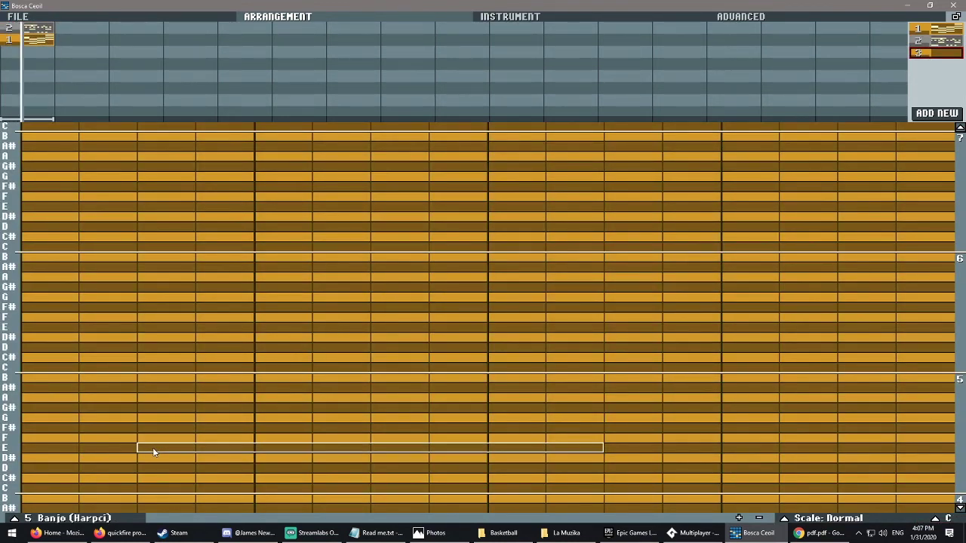
pyautogui.click(15, 519)
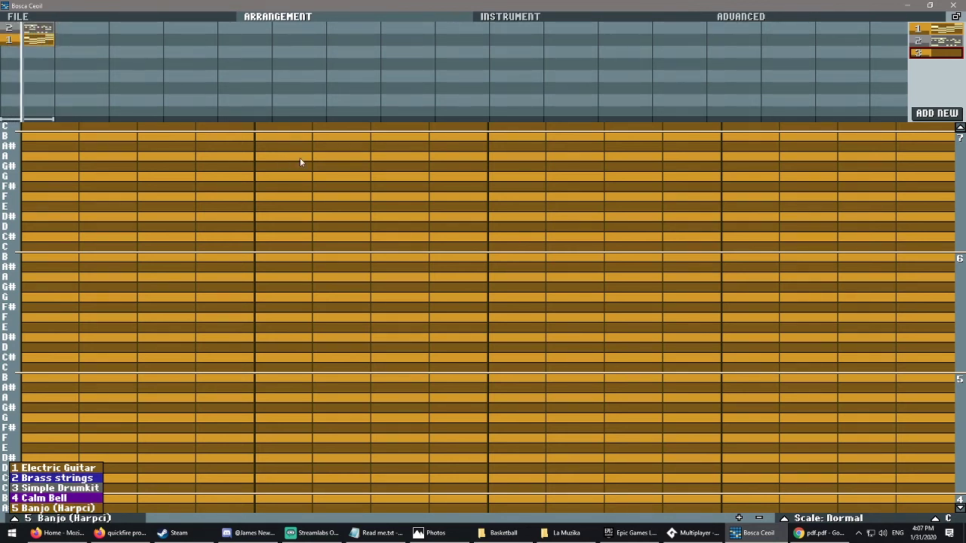
pyautogui.click(509, 15)
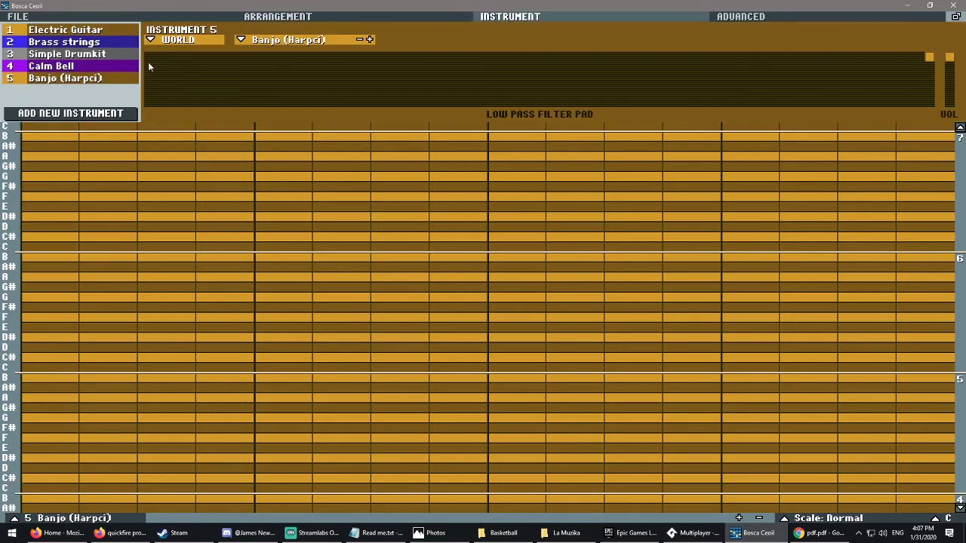
pyautogui.click(64, 115)
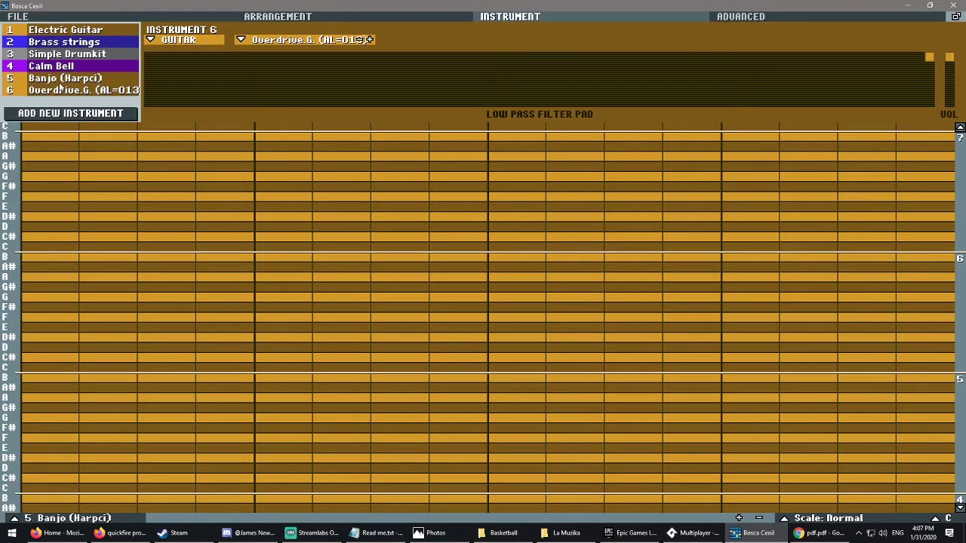
pyautogui.click(189, 40)
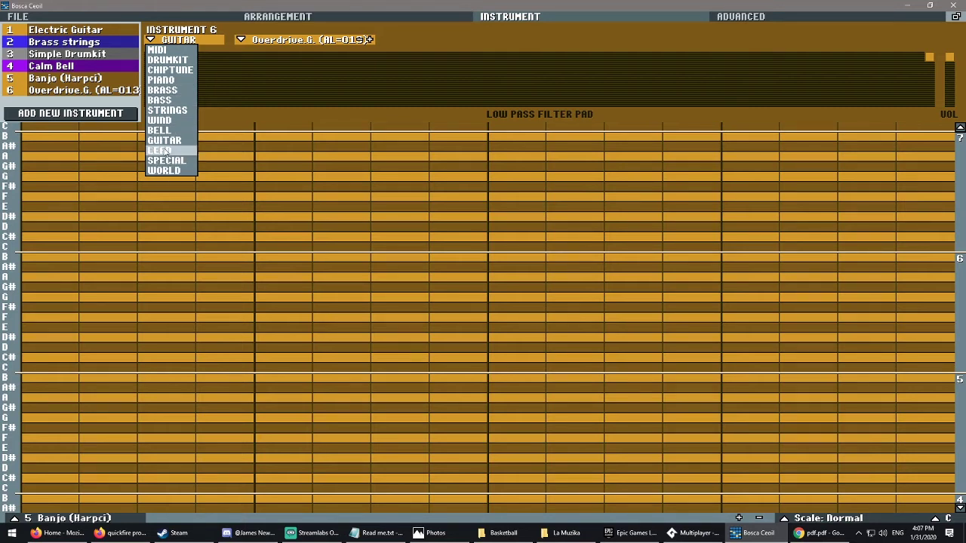
pyautogui.click(160, 151)
pyautogui.click(260, 40)
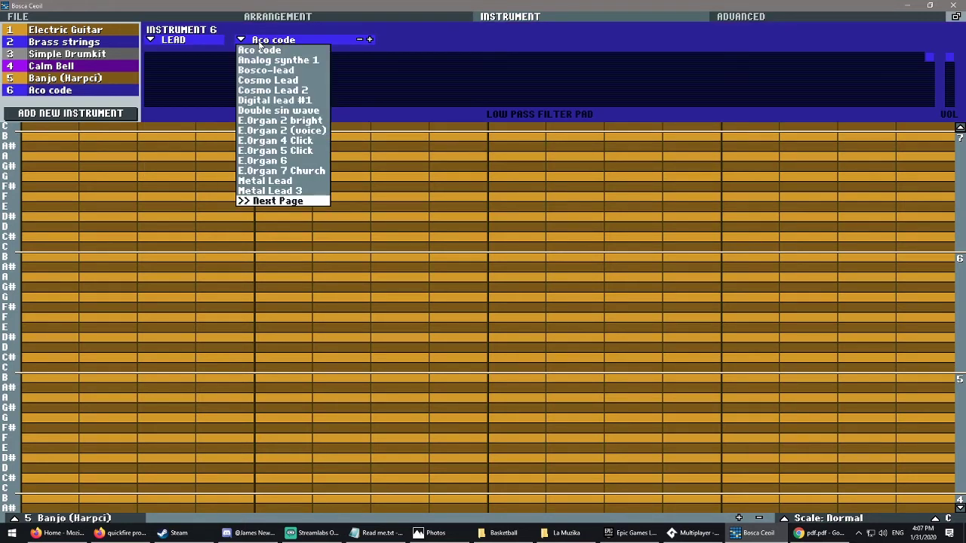
# Step: Set instrument 6 to the Flute from the Pipe group of the MIDI instruments
pyautogui.click(202, 42)
pyautogui.click(160, 49)
pyautogui.click(272, 40)
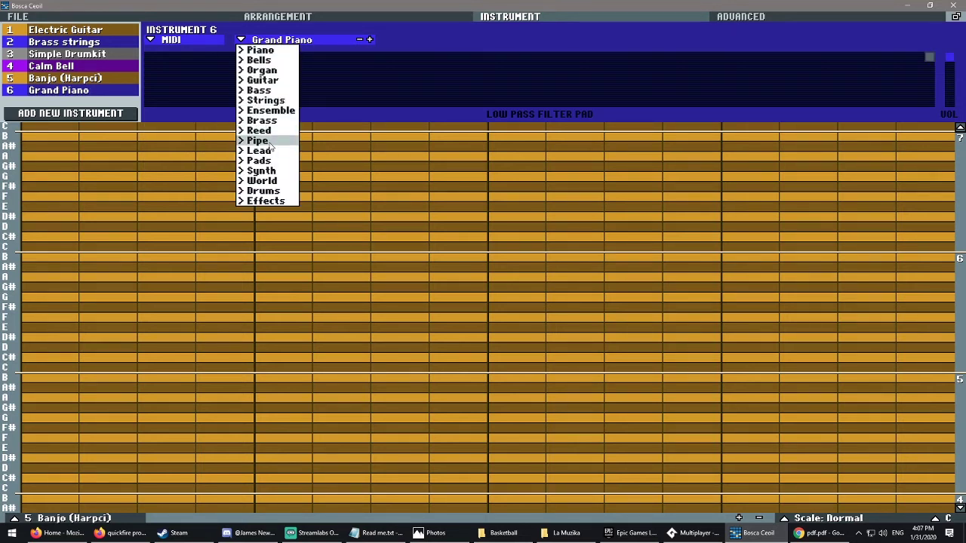
pyautogui.moveTo(265, 144)
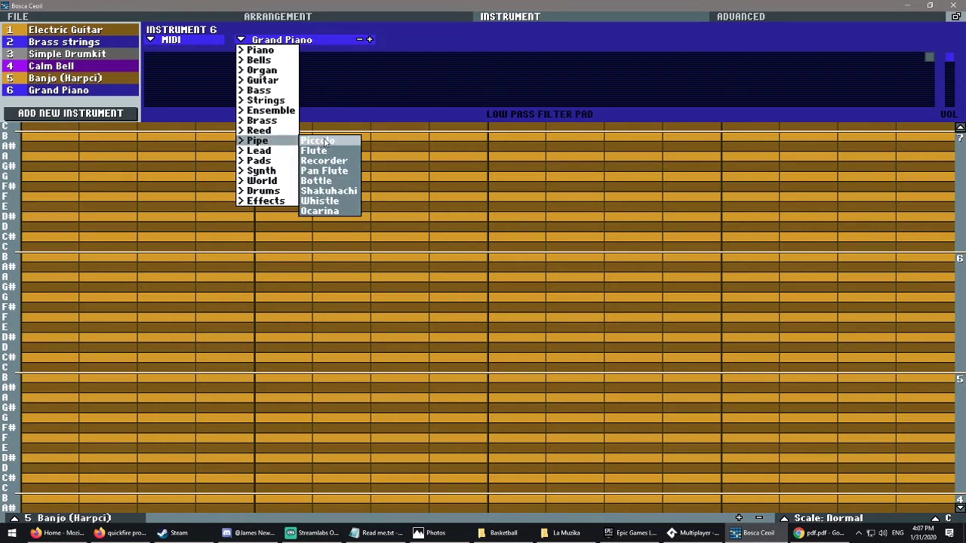
pyautogui.click(326, 154)
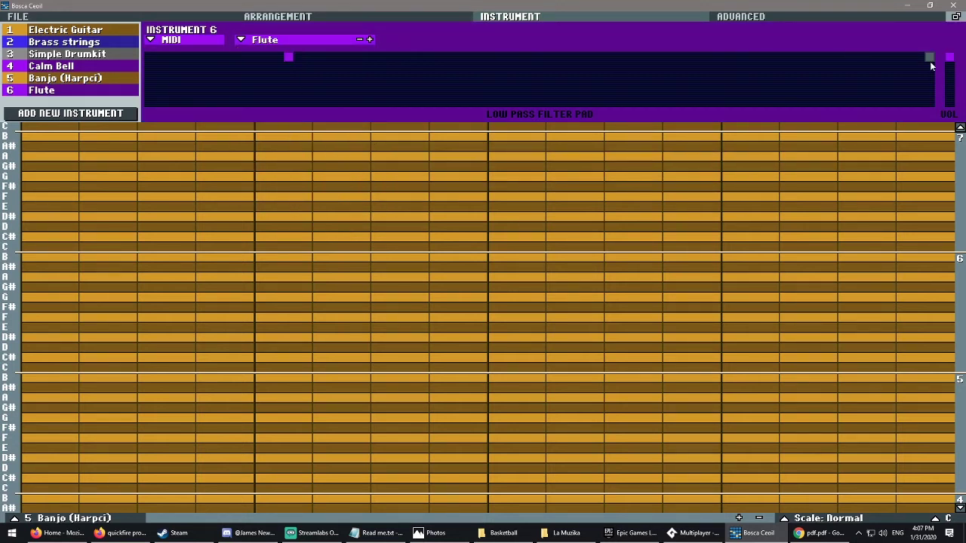
# Step: Create a fourth pattern that uses the Flute and check it against the chords in pattern 1
pyautogui.click(279, 16)
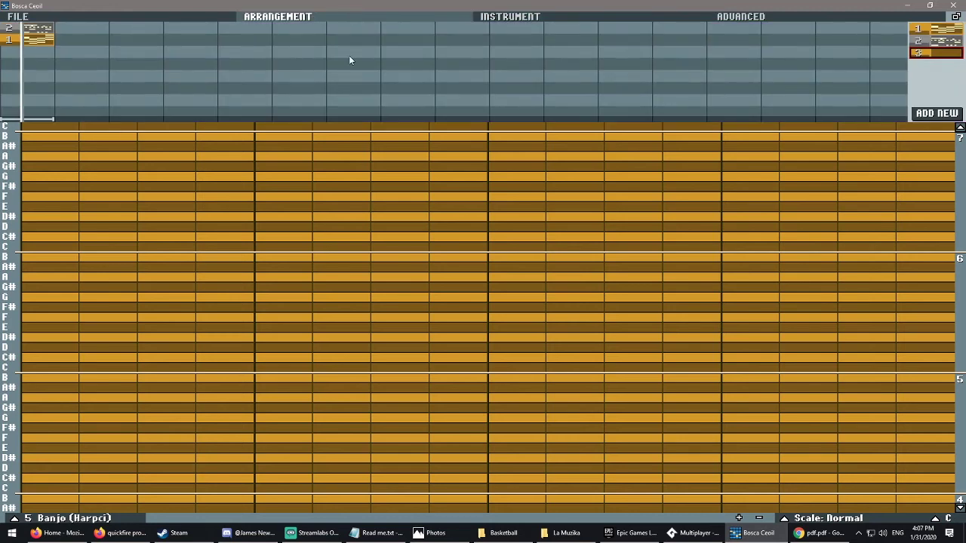
pyautogui.click(931, 70)
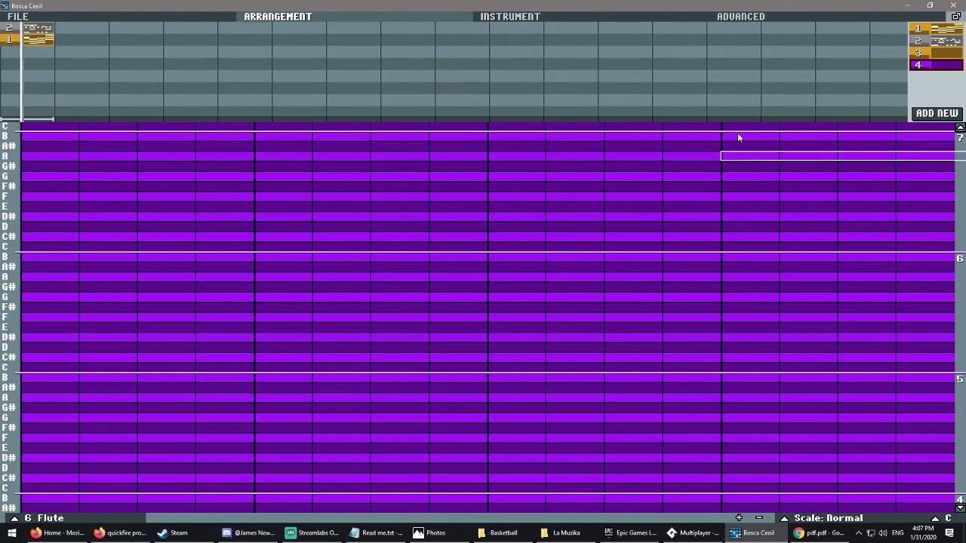
pyautogui.click(960, 40)
pyautogui.click(944, 28)
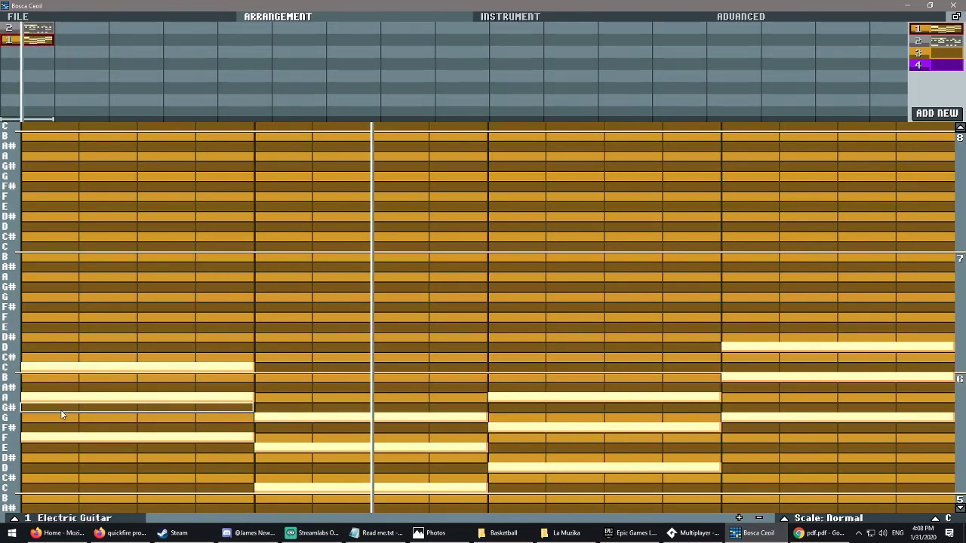
pyautogui.click(938, 68)
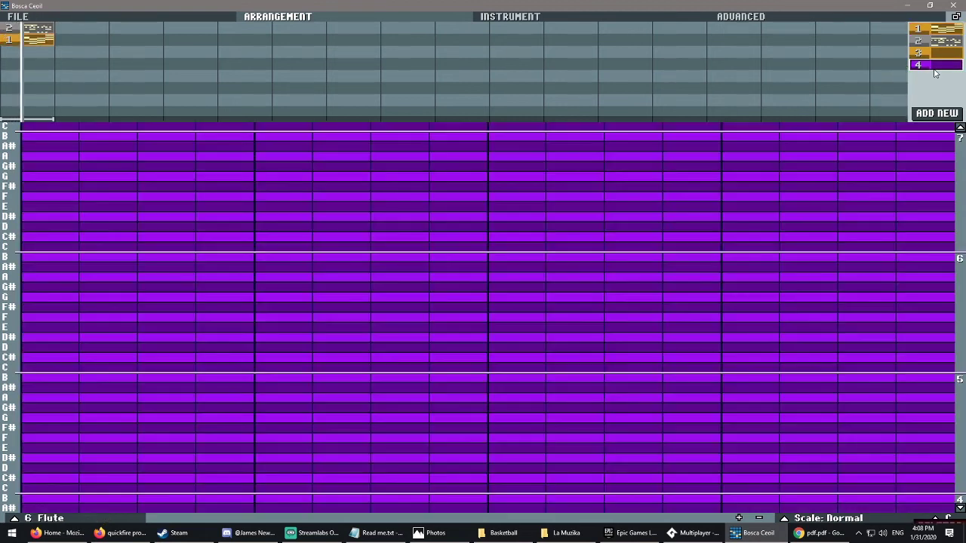
# Step: Set the flute pattern's scale to Major with F as its key
pyautogui.click(830, 519)
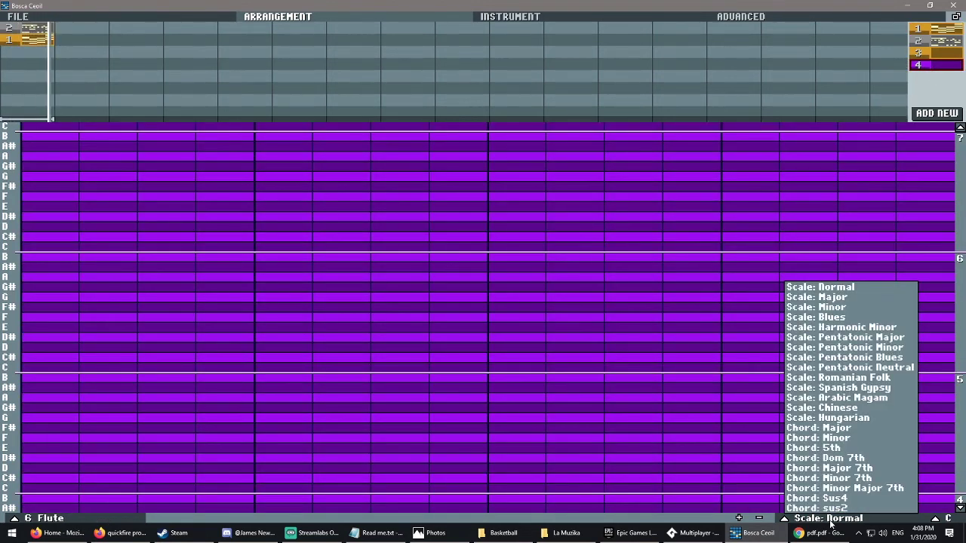
pyautogui.click(839, 298)
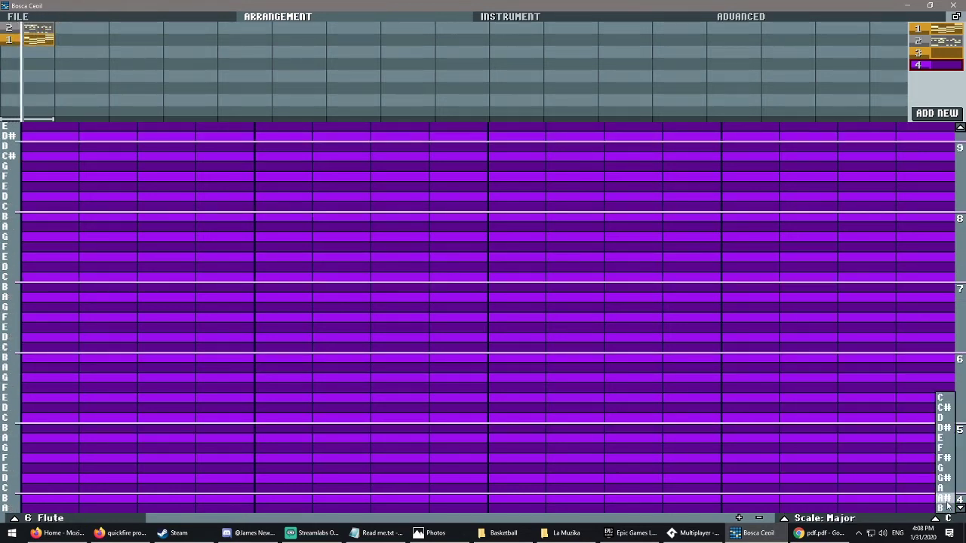
pyautogui.click(940, 448)
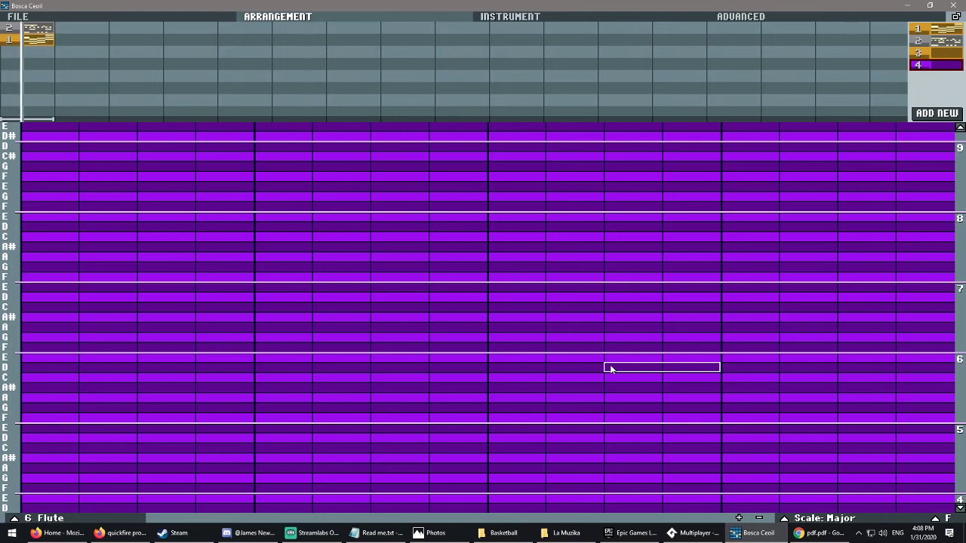
# Step: Check the chords in pattern 1, add a two-step F note at step 1 of the flute pattern, and place pattern 4 in the arrangement's first bar
pyautogui.click(934, 27)
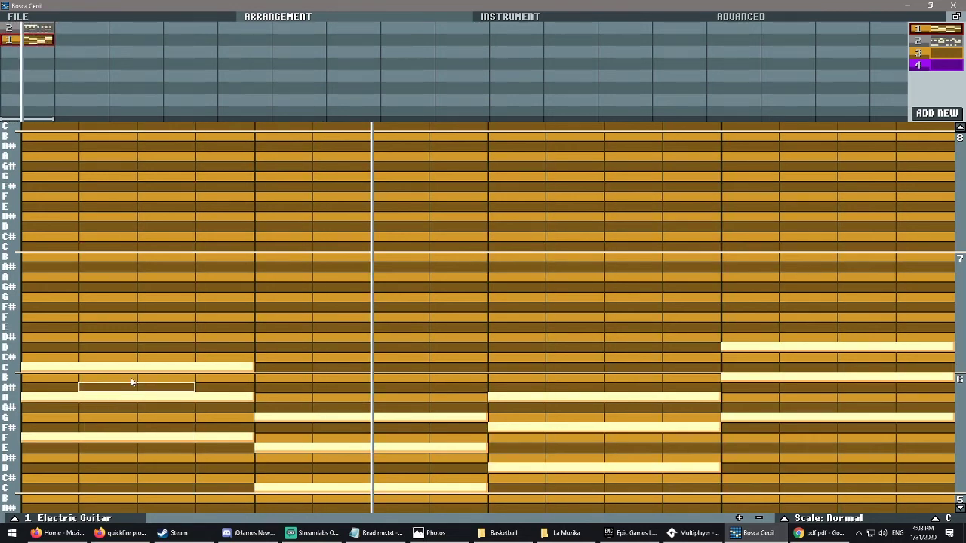
pyautogui.click(929, 68)
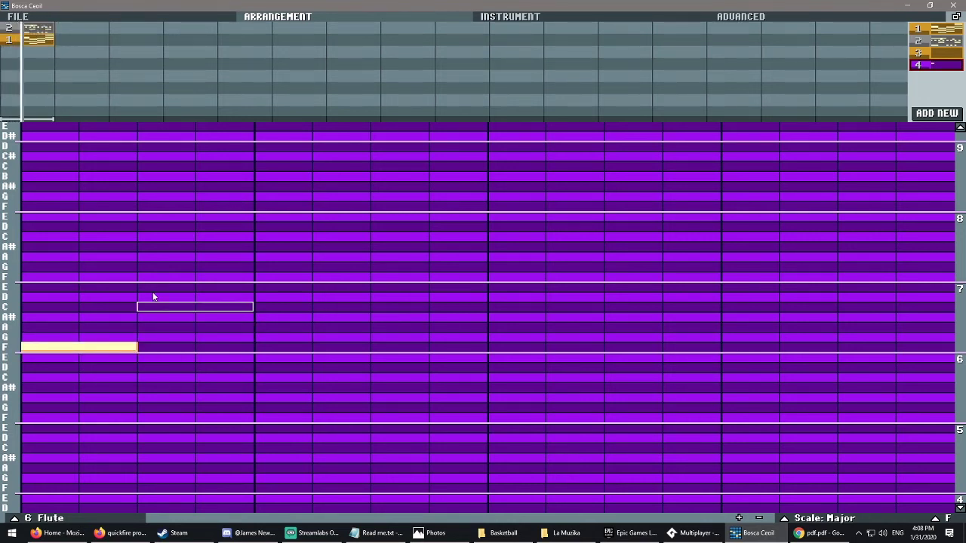
pyautogui.moveTo(926, 64); pyautogui.dragTo(402, 53)
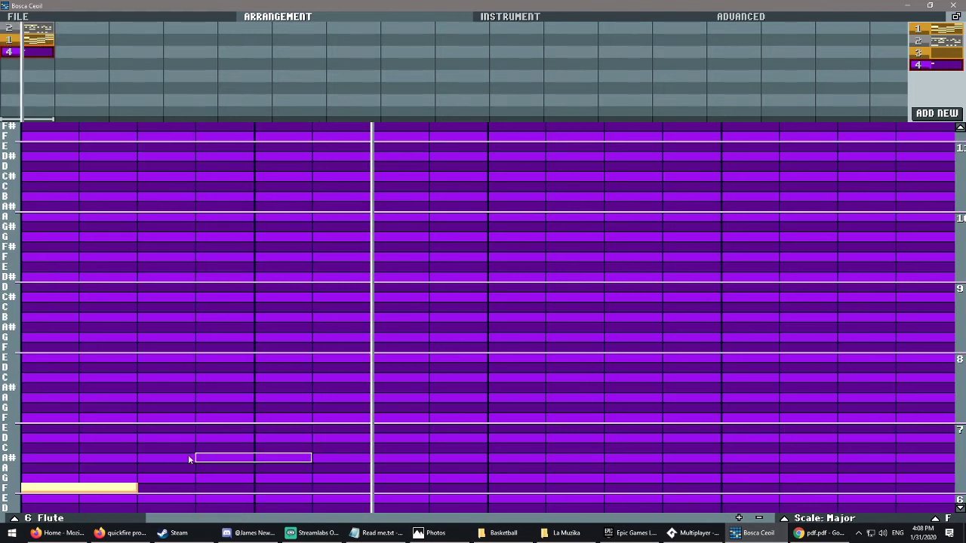
pyautogui.click(143, 457)
pyautogui.scroll(3, 193, 462)
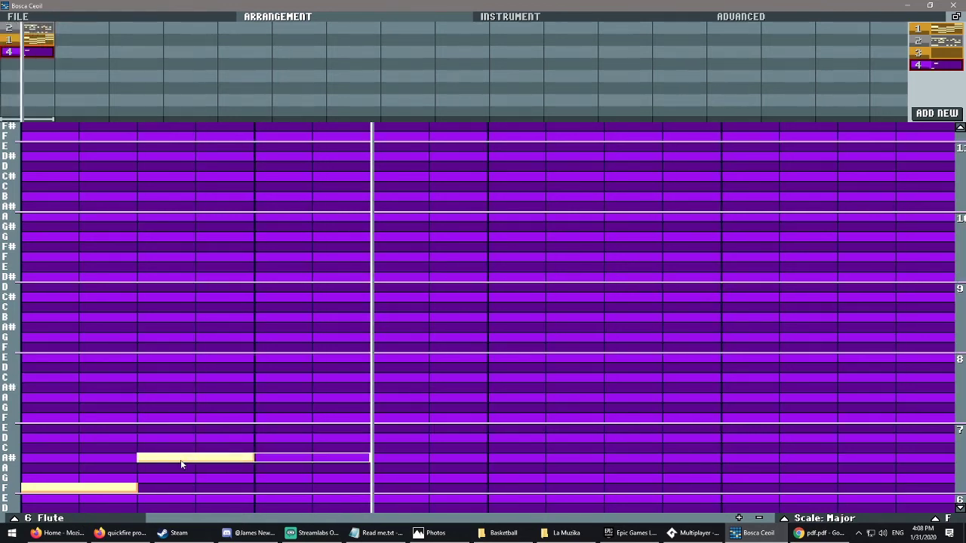
pyautogui.rightClick(181, 461)
# Step: Add a C note at step 3 of the flute pattern and make it six steps long
pyautogui.click(174, 446)
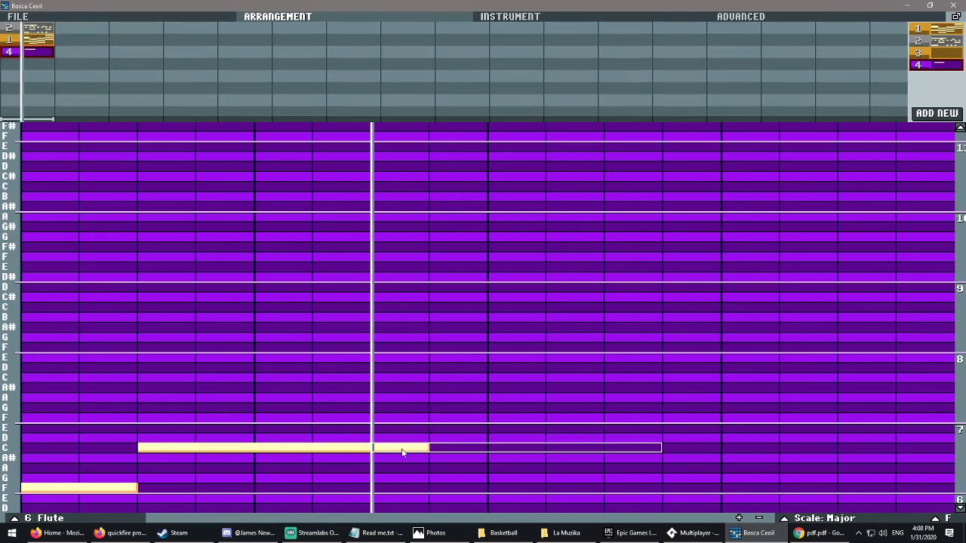
pyautogui.rightClick(150, 448)
pyautogui.click(147, 446)
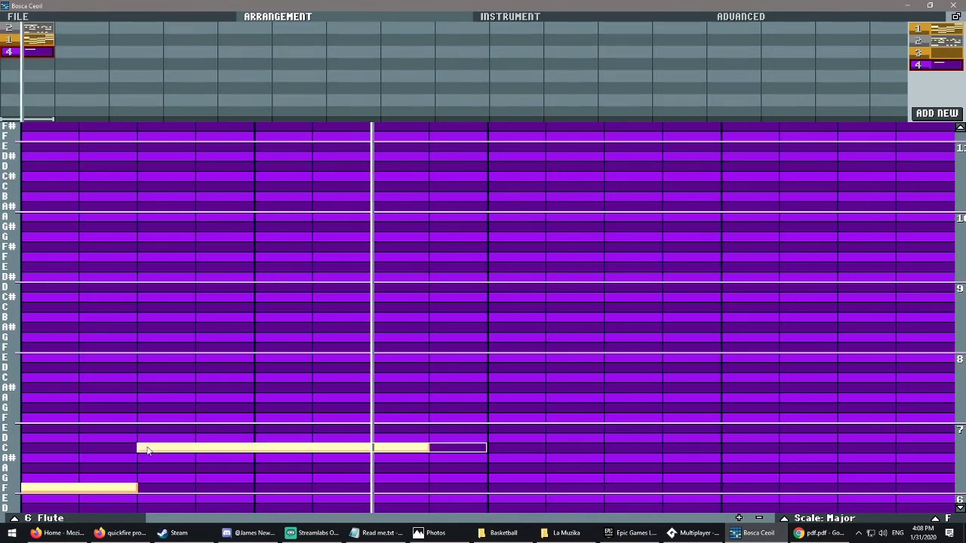
pyautogui.click(215, 448)
pyautogui.scroll(-2, 520, 469)
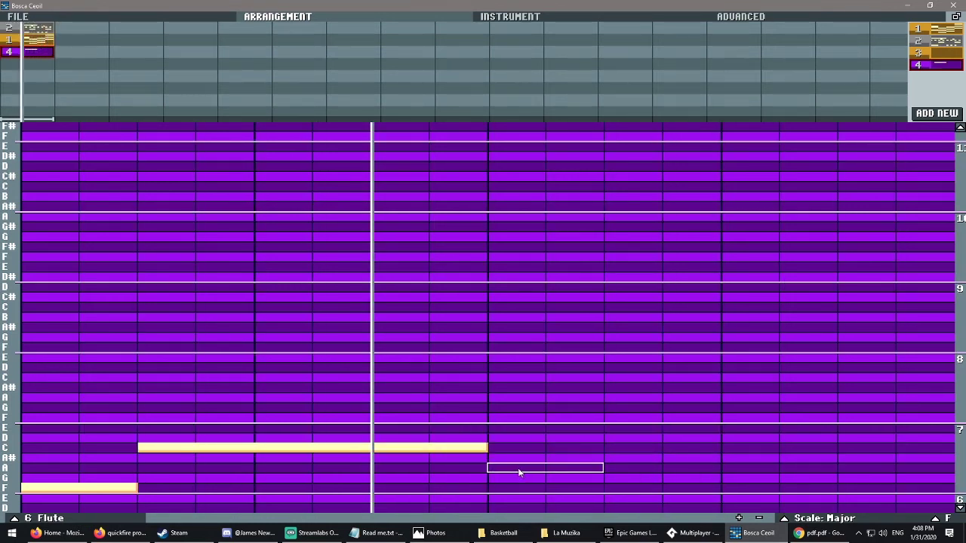
# Step: Continue the flute melody with two-step notes: A at step 9, F at step 11, D at step 13 and E at step 15
pyautogui.click(520, 468)
pyautogui.click(653, 498)
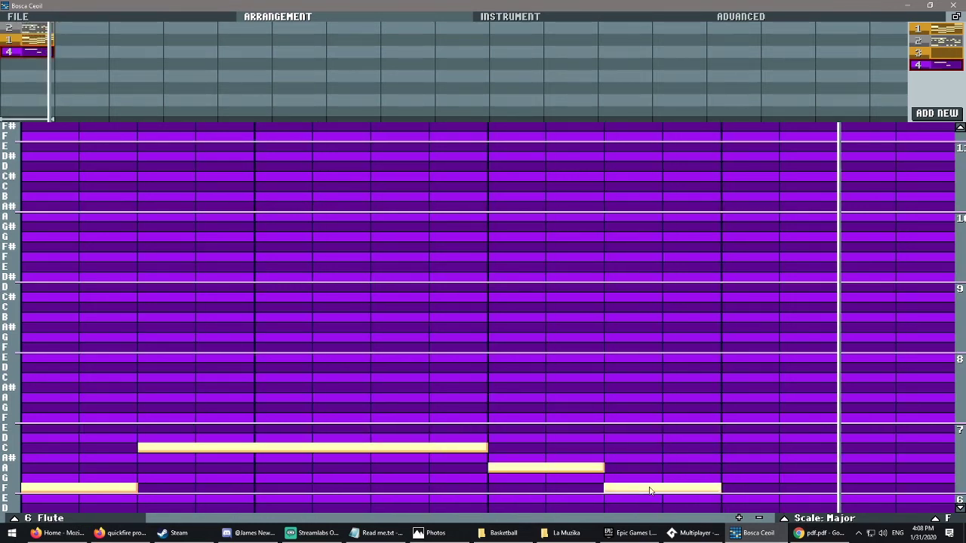
pyautogui.click(960, 509)
pyautogui.click(741, 488)
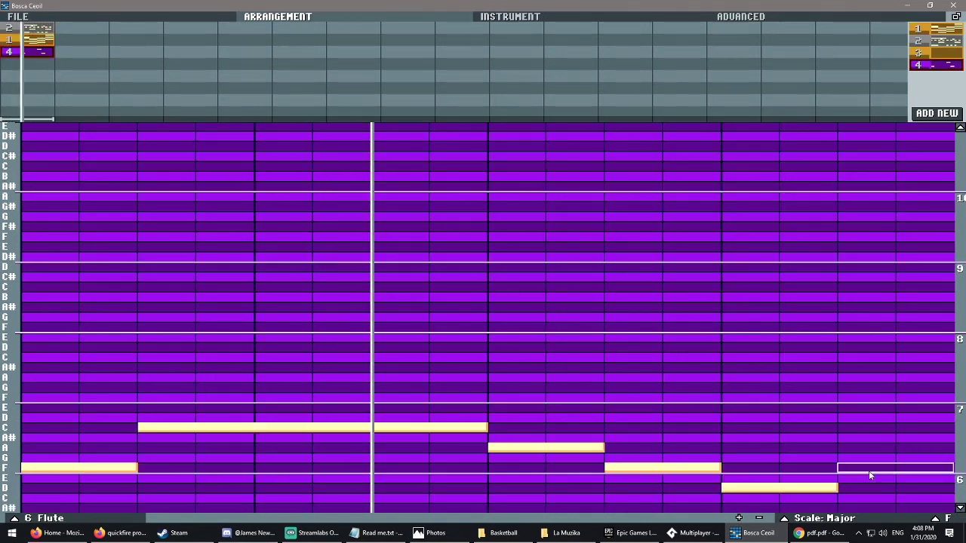
pyautogui.click(860, 477)
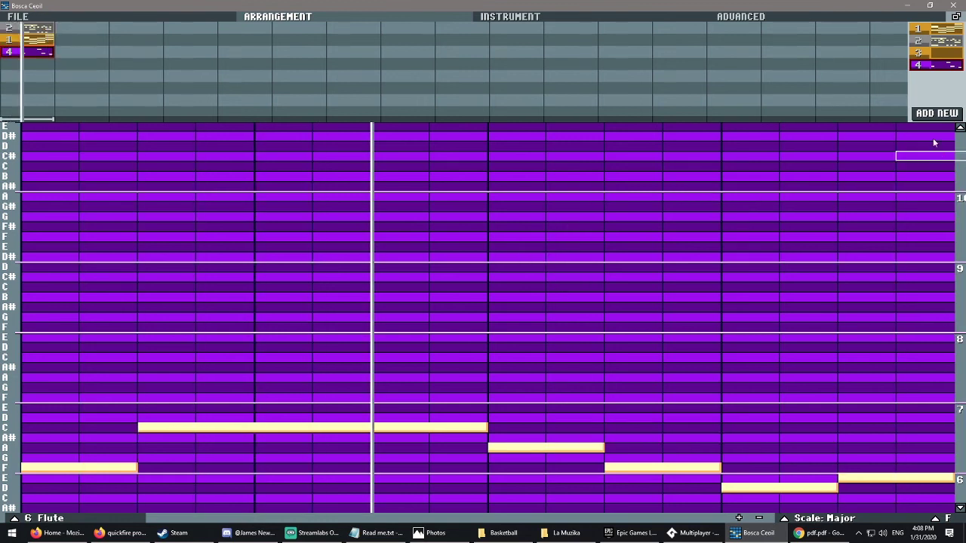
# Step: Create a fifth pattern for the Calm Bell with four-step C notes at steps 1 and 9, and place it in the arrangement's first bar
pyautogui.click(931, 116)
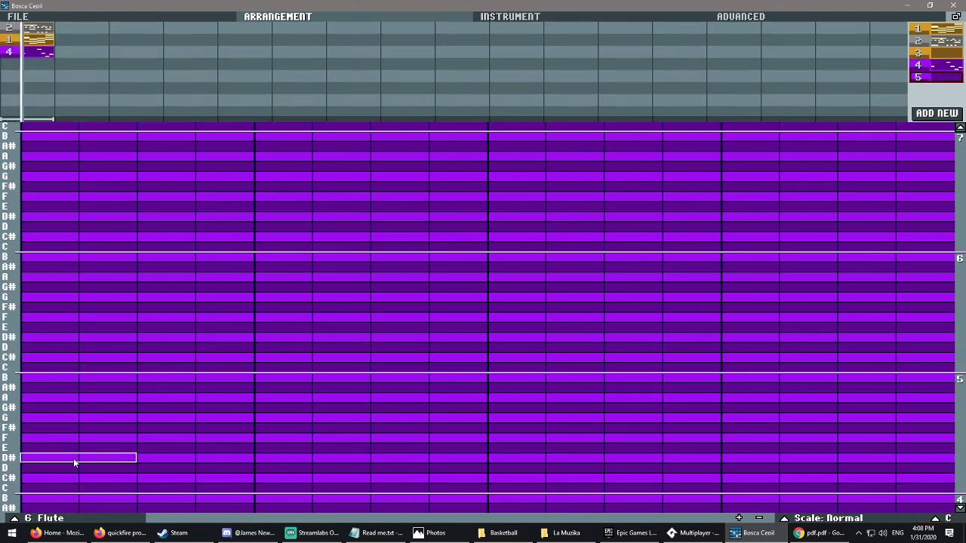
pyautogui.click(14, 518)
pyautogui.click(35, 489)
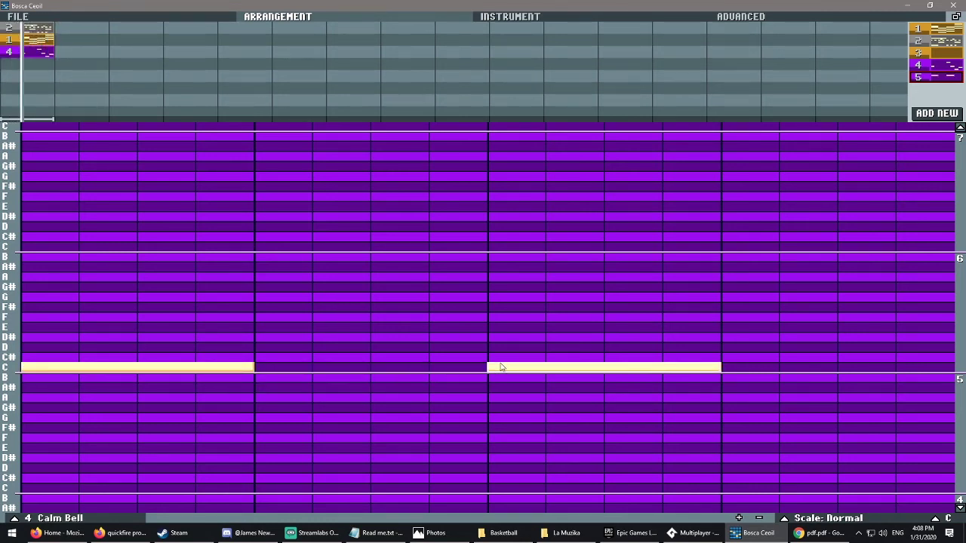
pyautogui.moveTo(935, 73); pyautogui.dragTo(646, 82)
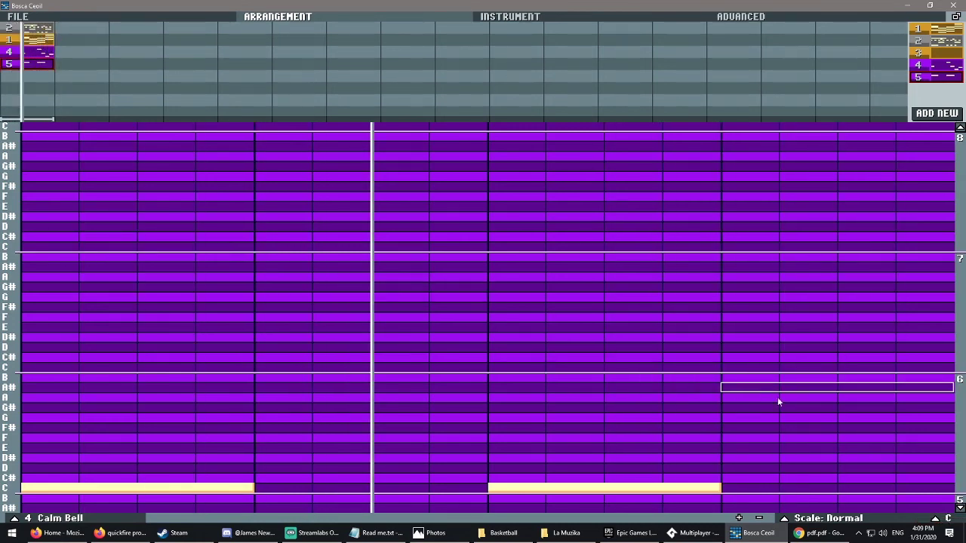
# Step: Remove the bell pattern's C note at step 9, try a two-step D there, and delete it as well
pyautogui.scroll(-3, 625, 481)
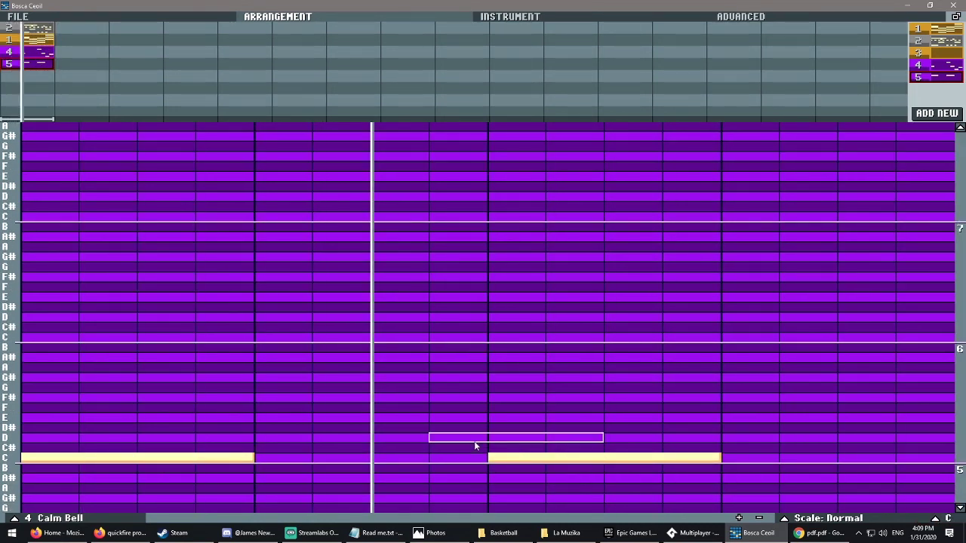
pyautogui.rightClick(505, 459)
pyautogui.click(501, 438)
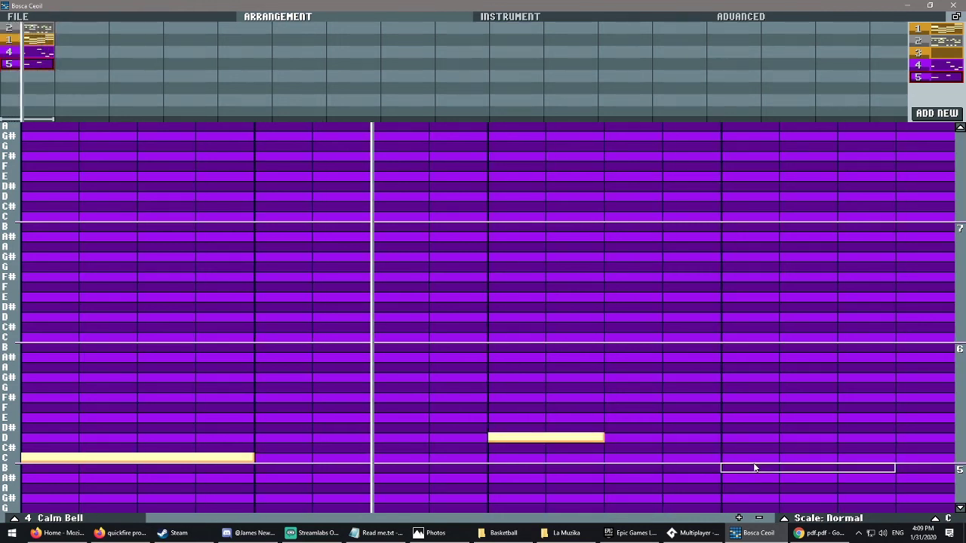
pyautogui.scroll(1, 569, 444)
pyautogui.rightClick(569, 444)
pyautogui.scroll(-1, 569, 444)
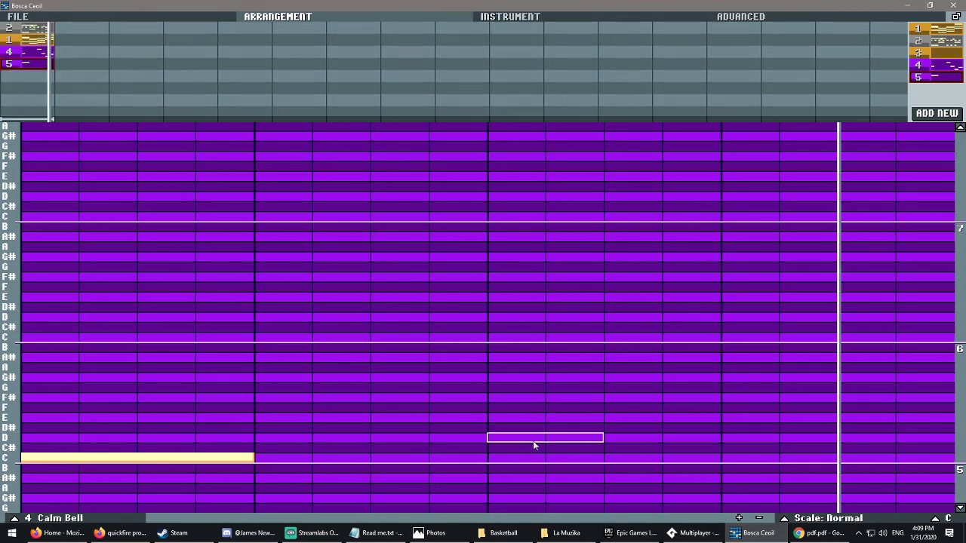
# Step: Add a two-step B note at step 13 of the bell pattern
pyautogui.scroll(-1, 734, 467)
pyautogui.click(730, 471)
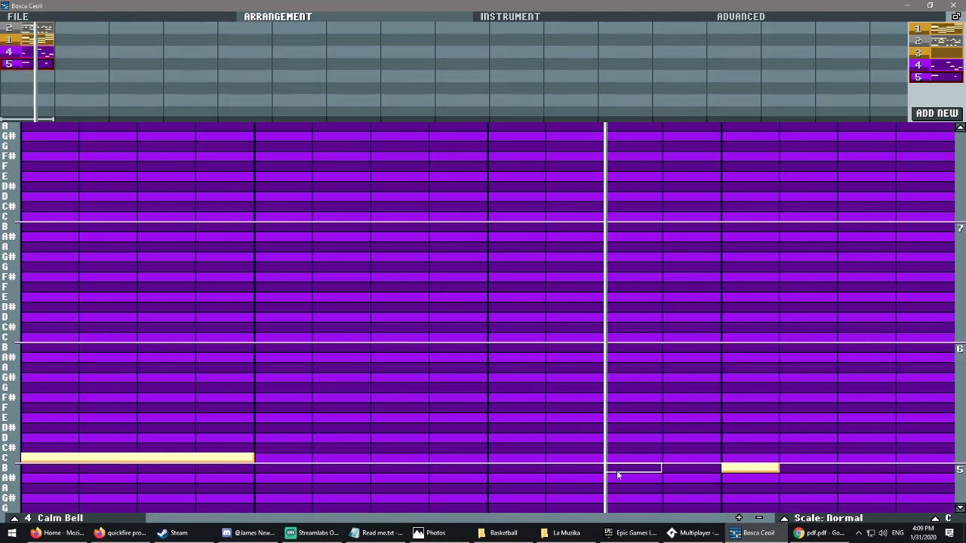
pyautogui.scroll(2, 751, 478)
pyautogui.scroll(-1, 747, 468)
pyautogui.rightClick(745, 468)
pyautogui.click(742, 466)
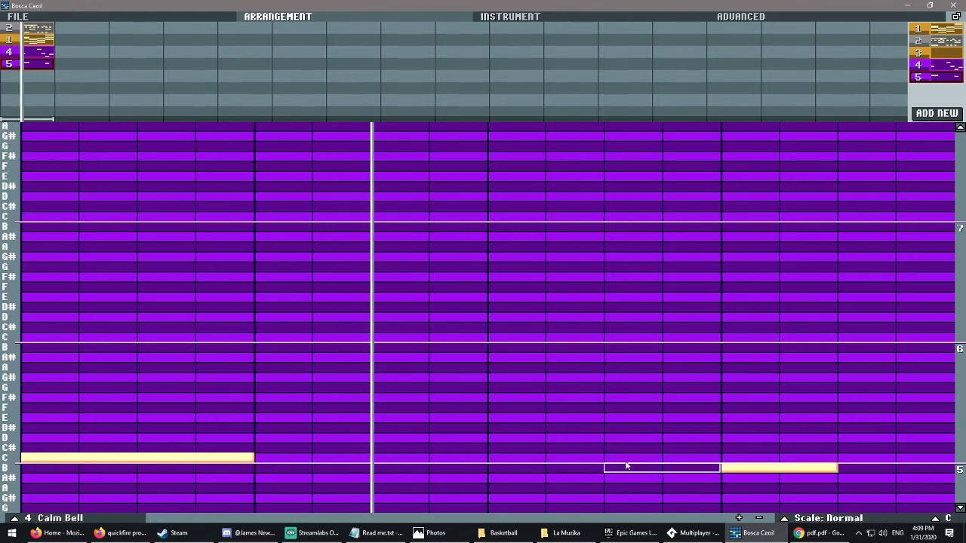
pyautogui.click(959, 509)
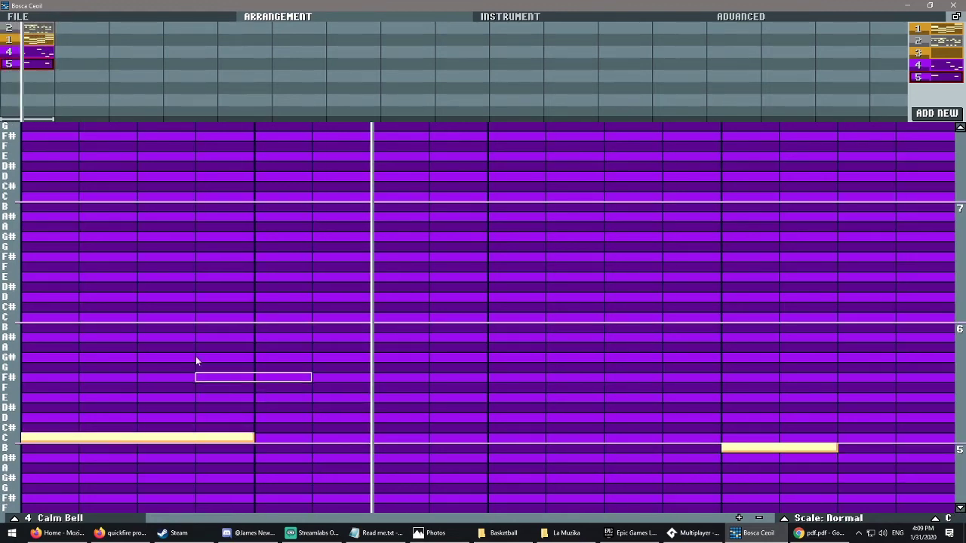
# Step: Create a sixth pattern that uses the Banjo (Harpci) and set its scale to Major
pyautogui.click(921, 114)
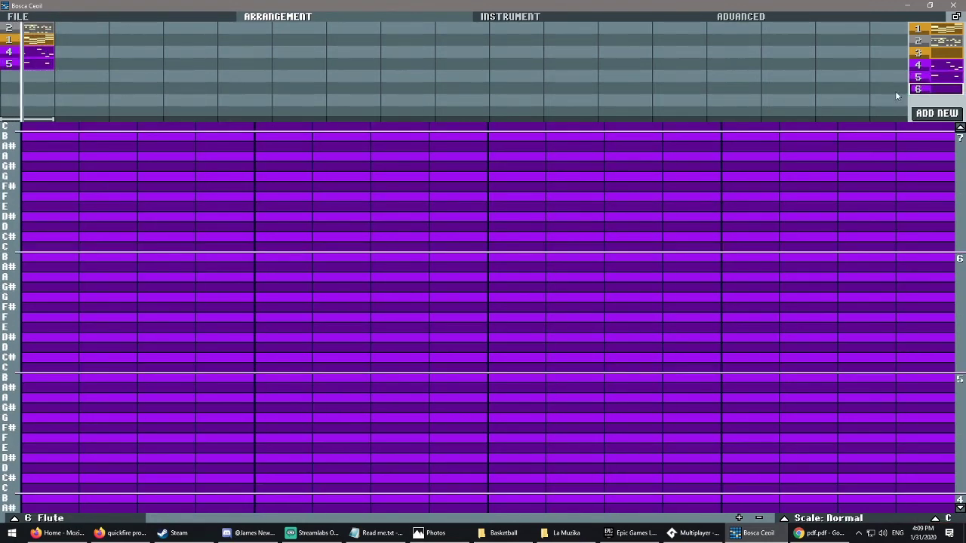
pyautogui.click(14, 519)
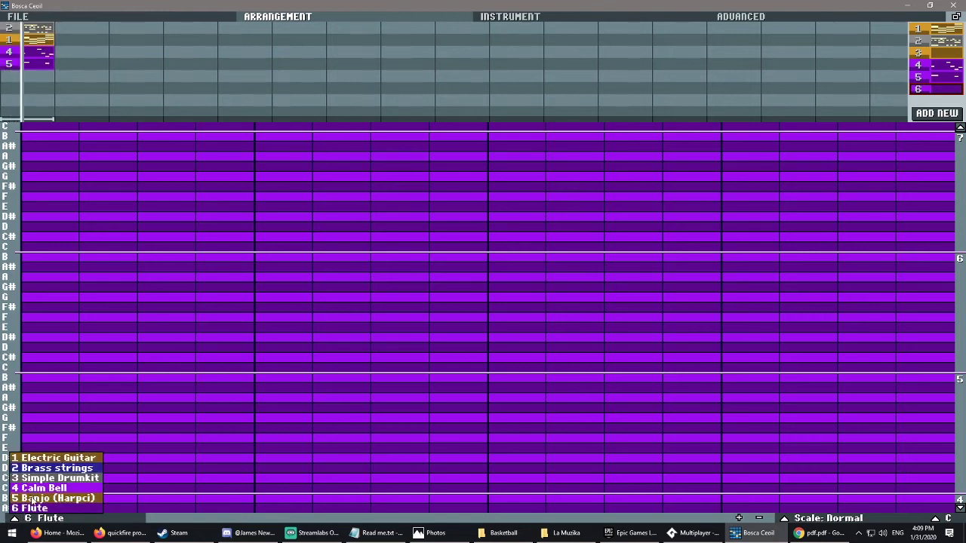
pyautogui.click(28, 499)
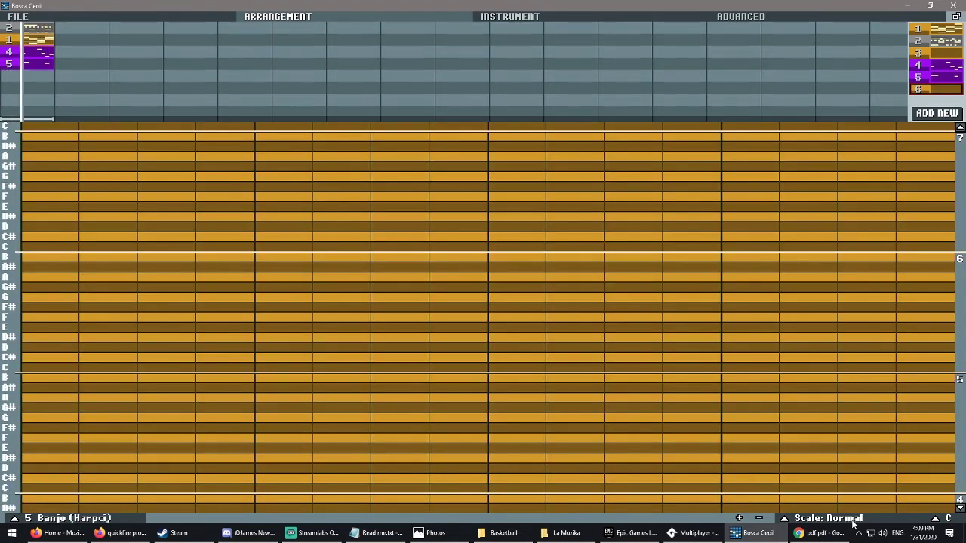
pyautogui.click(851, 519)
pyautogui.click(835, 298)
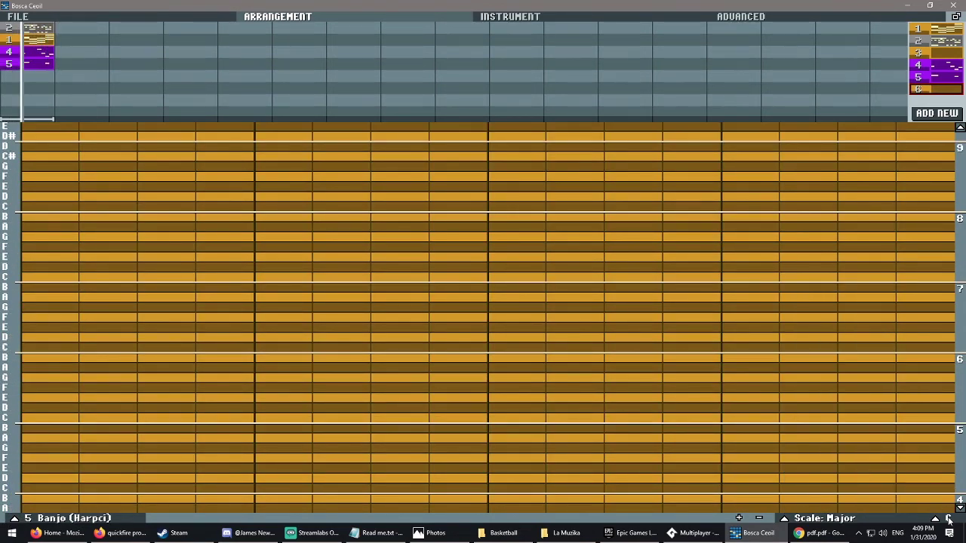
# Step: Set the banjo pattern's key to F, add F notes at steps 1 and 2, and place it in the arrangement's first bar
pyautogui.click(941, 448)
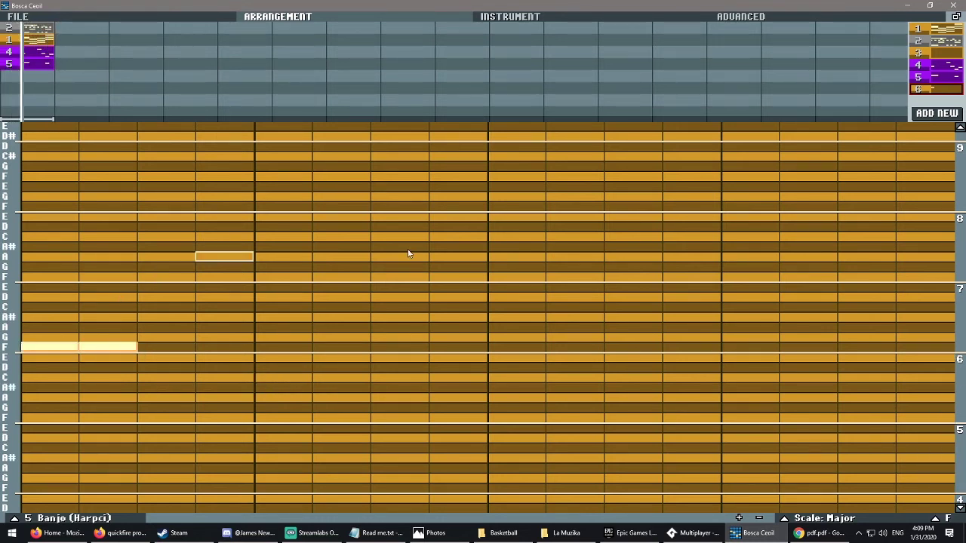
pyautogui.moveTo(935, 89); pyautogui.dragTo(838, 90)
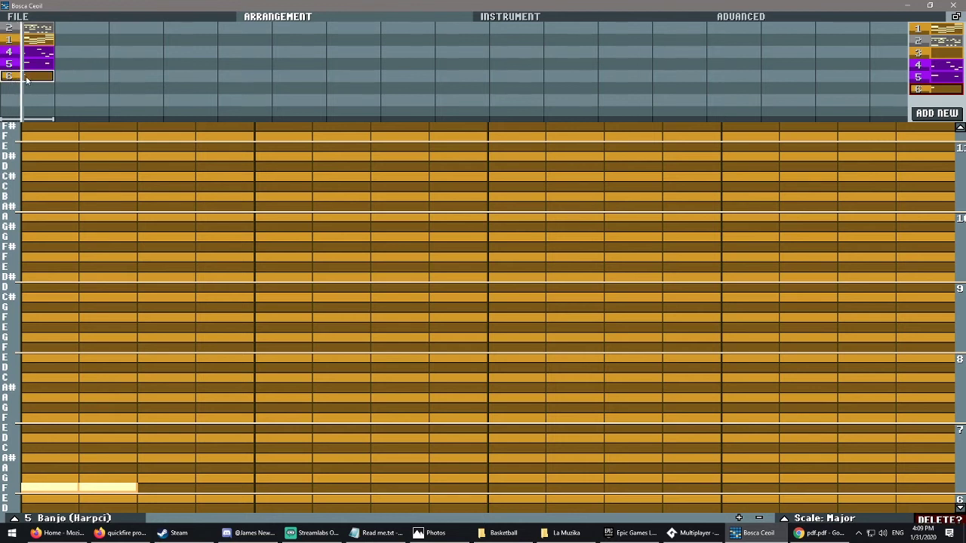
pyautogui.moveTo(26, 80); pyautogui.dragTo(28, 81)
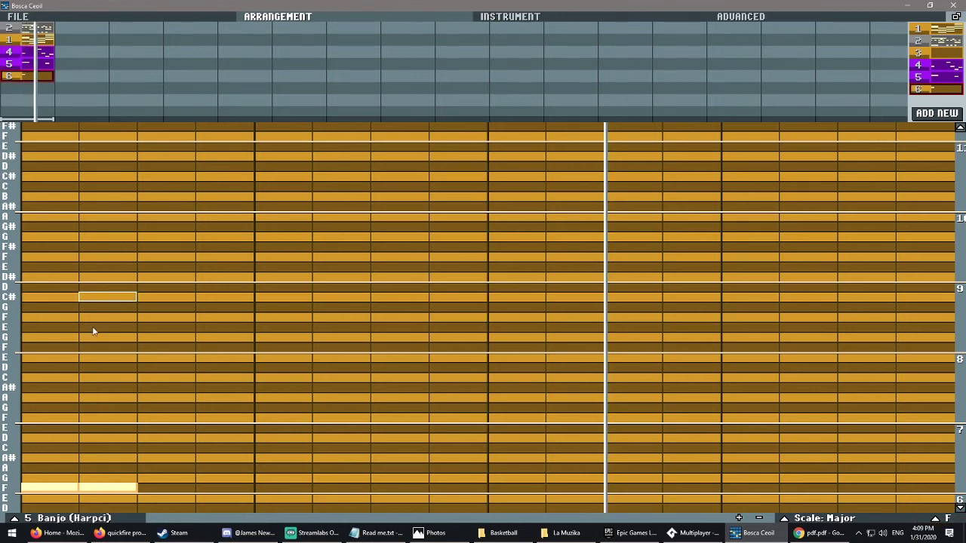
# Step: Continue the banjo melody with single-step notes G, A, G, F, E and D at steps 3 to 8
pyautogui.click(162, 477)
pyautogui.click(222, 467)
pyautogui.click(287, 477)
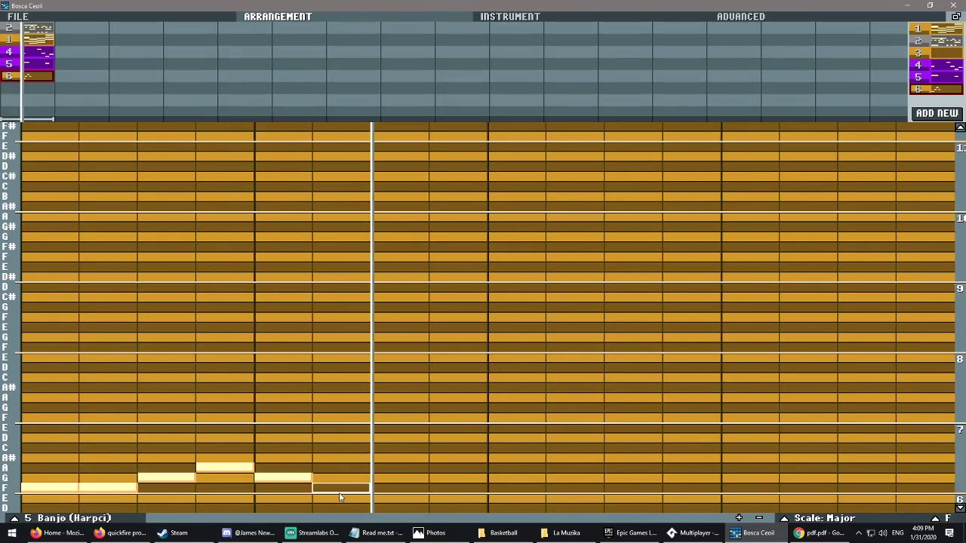
pyautogui.click(340, 489)
pyautogui.click(400, 497)
pyautogui.click(461, 506)
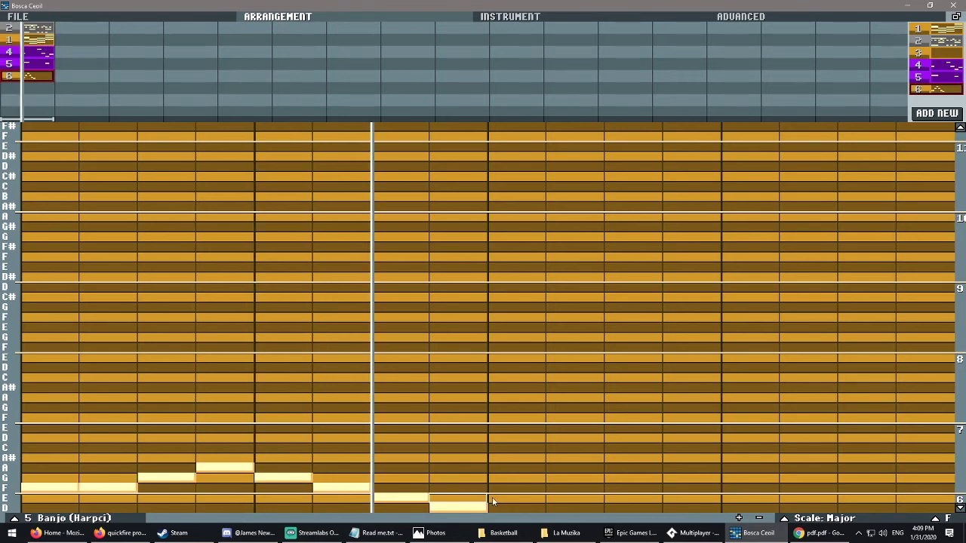
# Step: Complete the banjo melody with E at step 9, F at 10 and 11, G at 12 and 13, F at 14 and 15, and G at 16
pyautogui.click(517, 498)
pyautogui.click(575, 487)
pyautogui.click(634, 488)
pyautogui.click(691, 477)
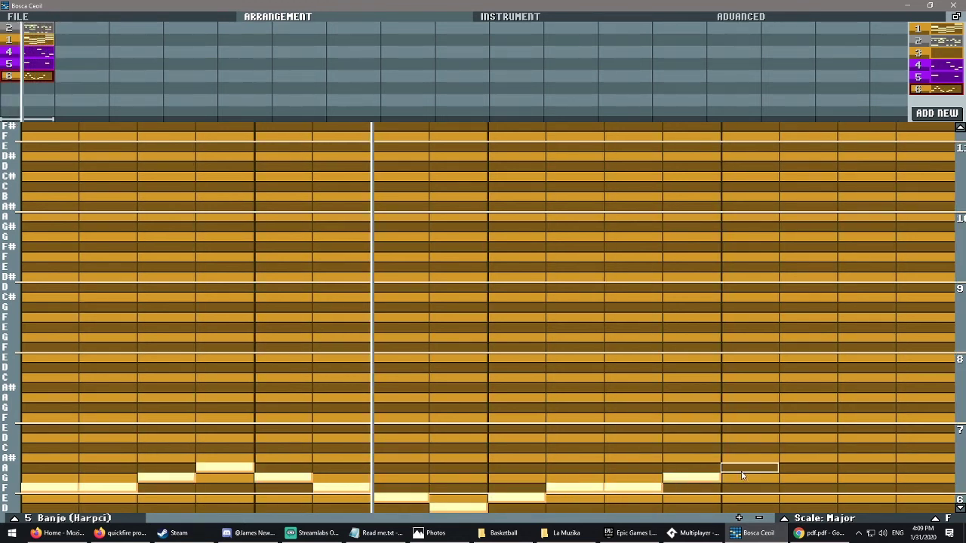
pyautogui.click(742, 477)
pyautogui.click(807, 487)
pyautogui.click(904, 478)
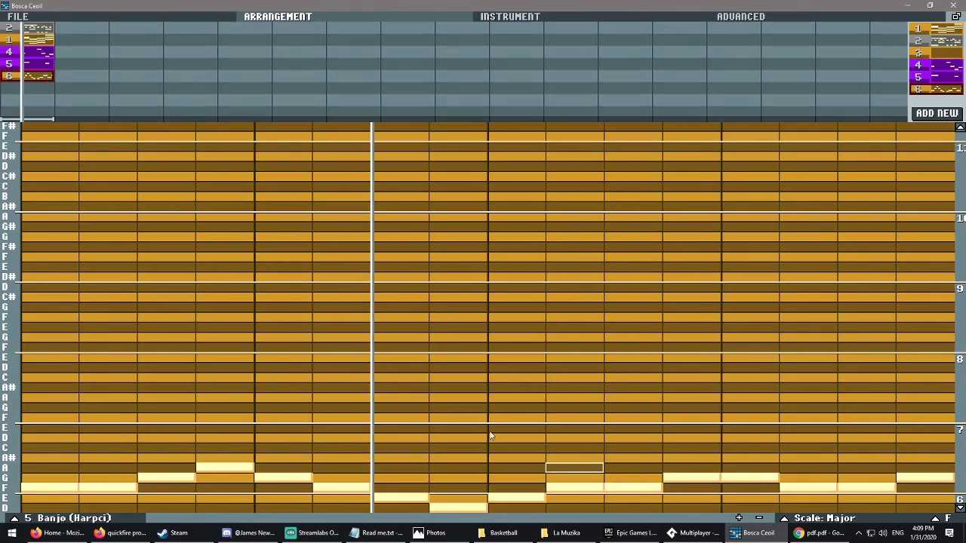
# Step: Create a seventh pattern that uses Brass strings and set its scale to Major in the key of F
pyautogui.click(922, 117)
pyautogui.click(12, 519)
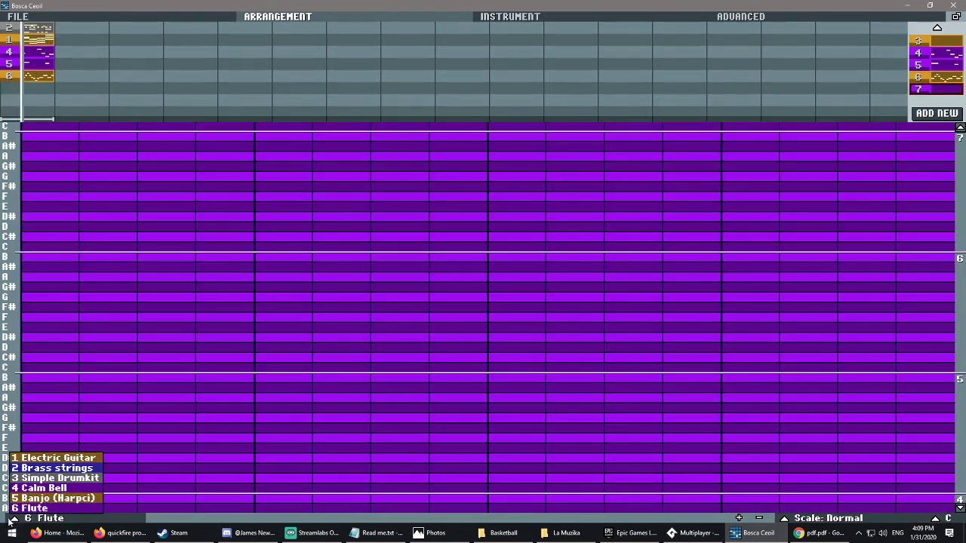
pyautogui.click(53, 469)
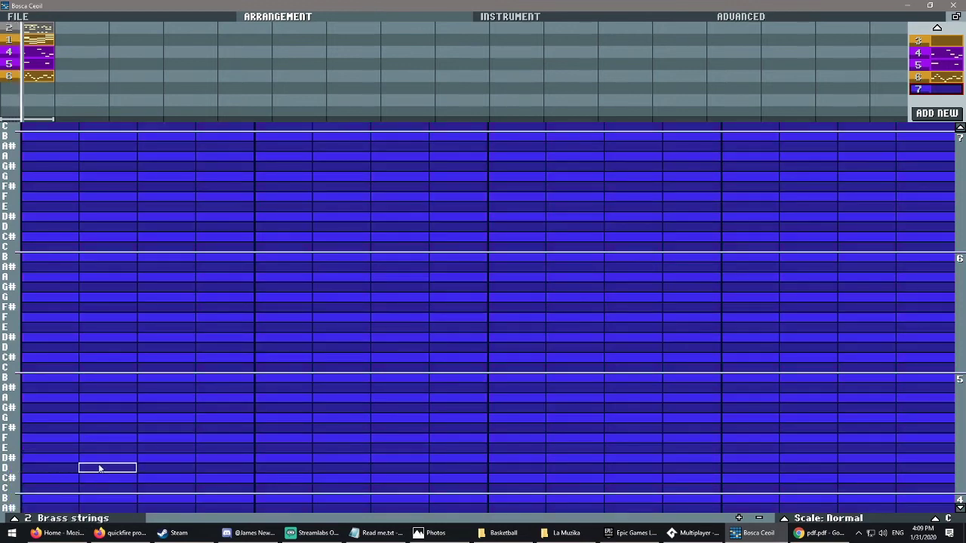
pyautogui.click(809, 519)
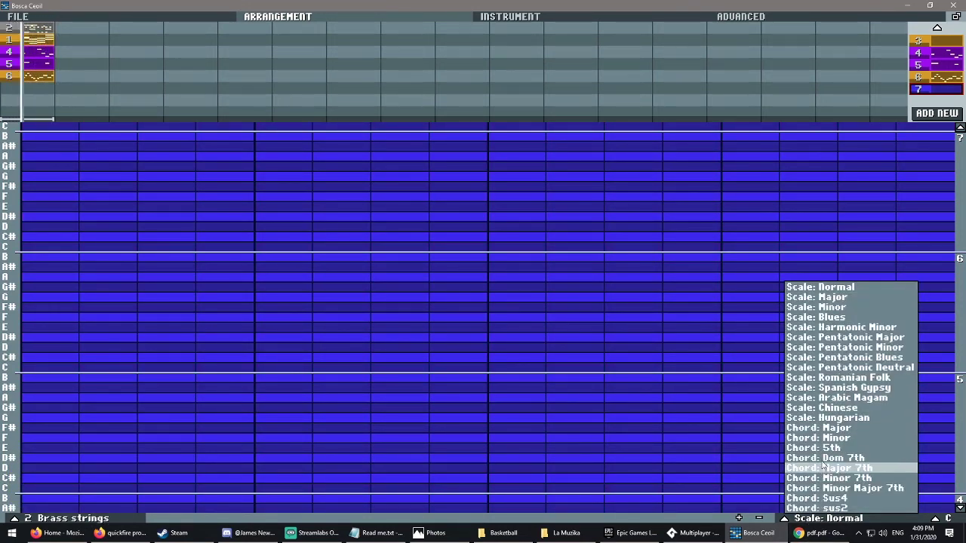
pyautogui.click(822, 297)
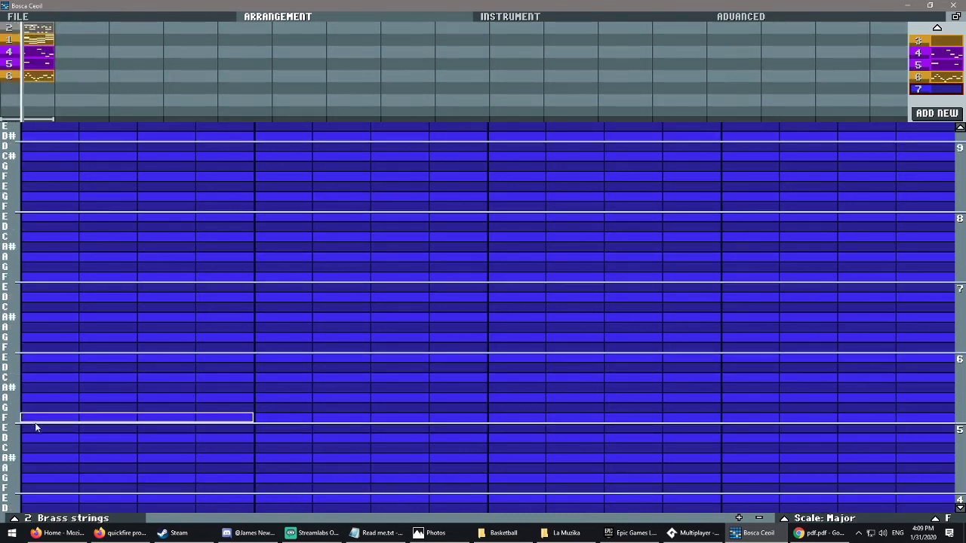
# Step: Add low eight-step F and C notes from step 1 of the brass pattern and place the pattern in the first bar
pyautogui.click(960, 509)
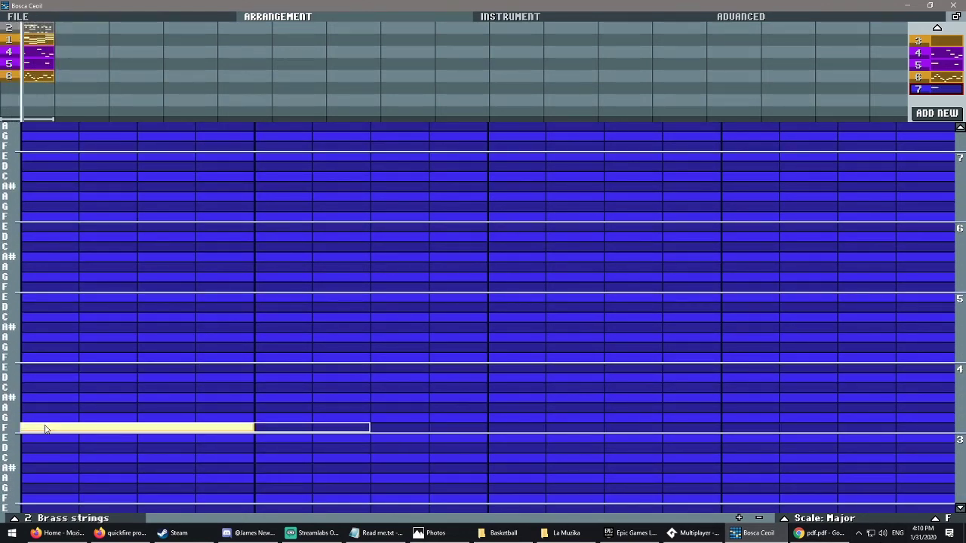
pyautogui.click(46, 429)
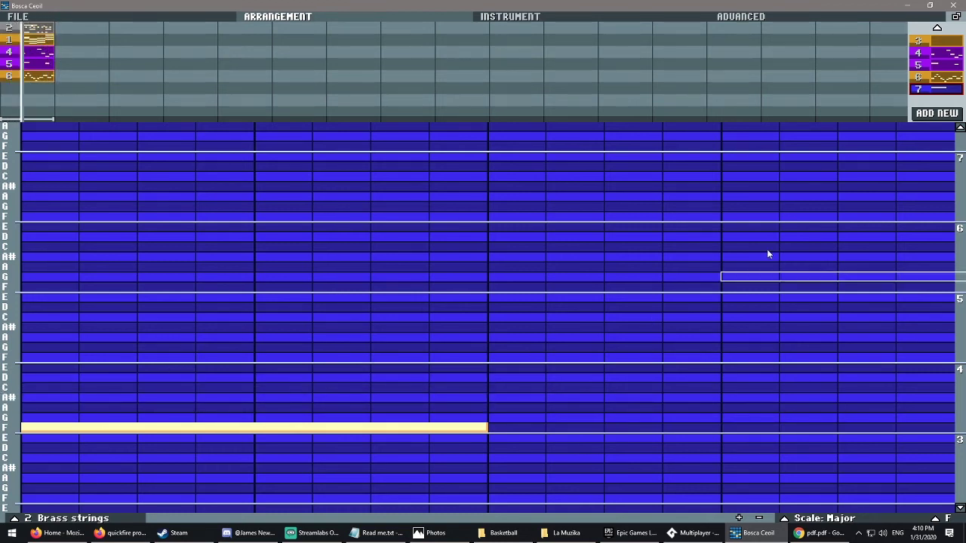
pyautogui.scroll(2, 944, 96)
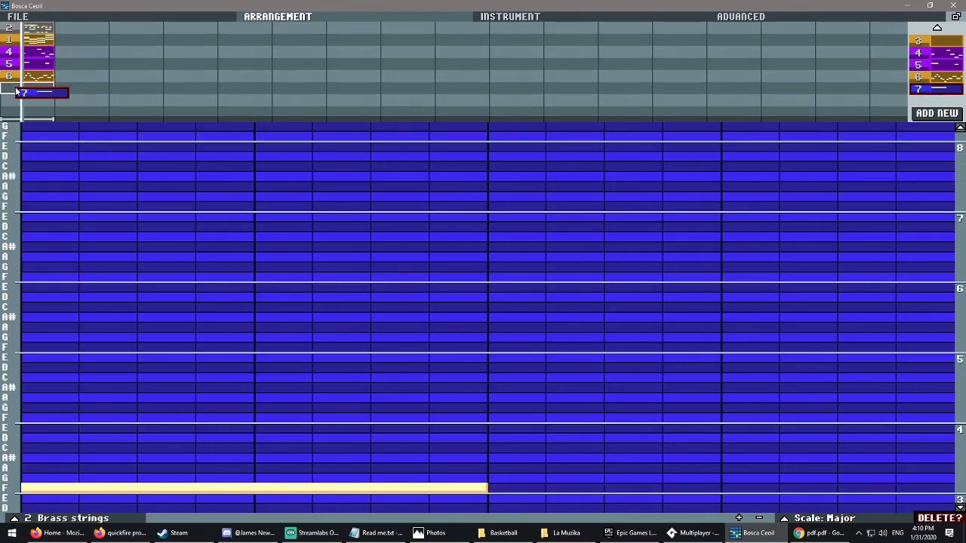
pyautogui.moveTo(17, 90); pyautogui.dragTo(16, 91)
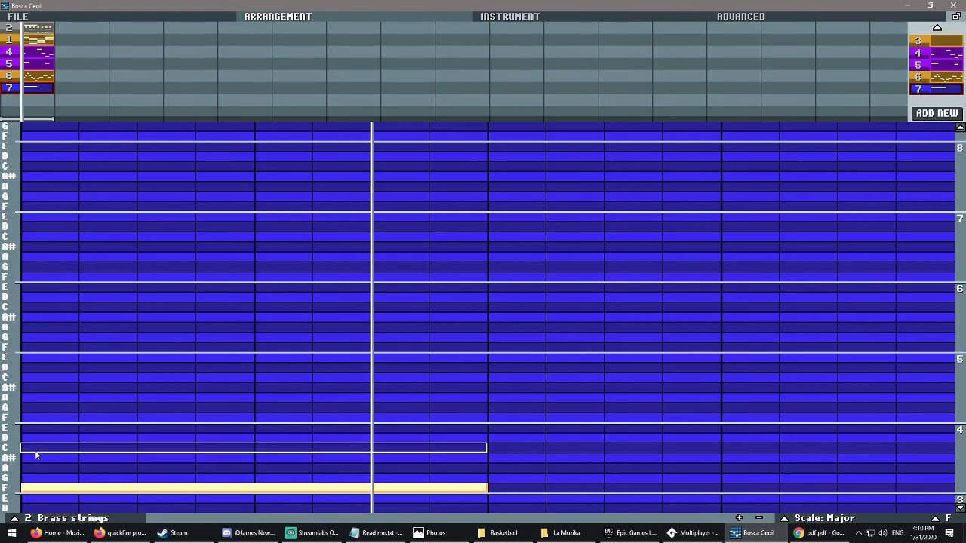
pyautogui.click(35, 450)
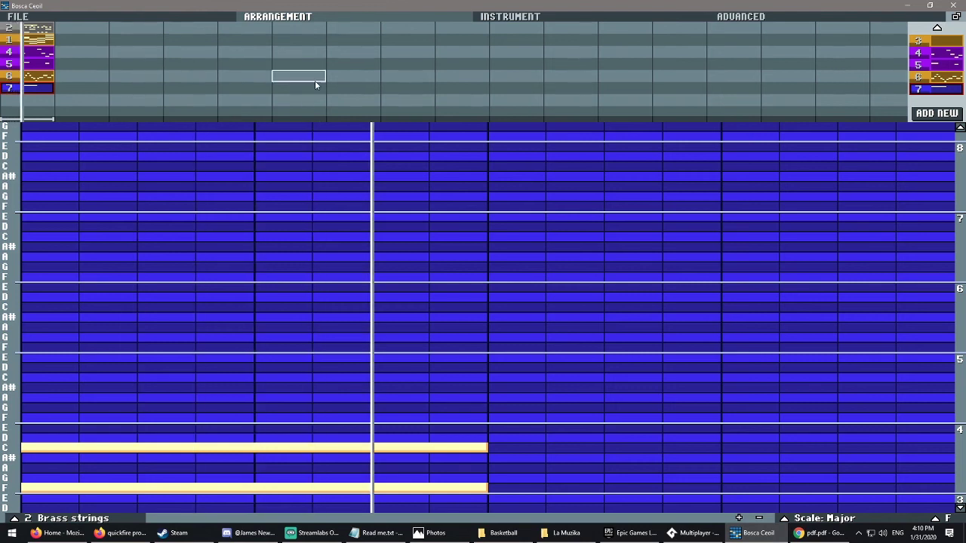
# Step: Remove all patterns from the arrangement's first bar and delete the empty banjo pattern 3
pyautogui.scroll(-4, 181, 249)
pyautogui.rightClick(35, 89)
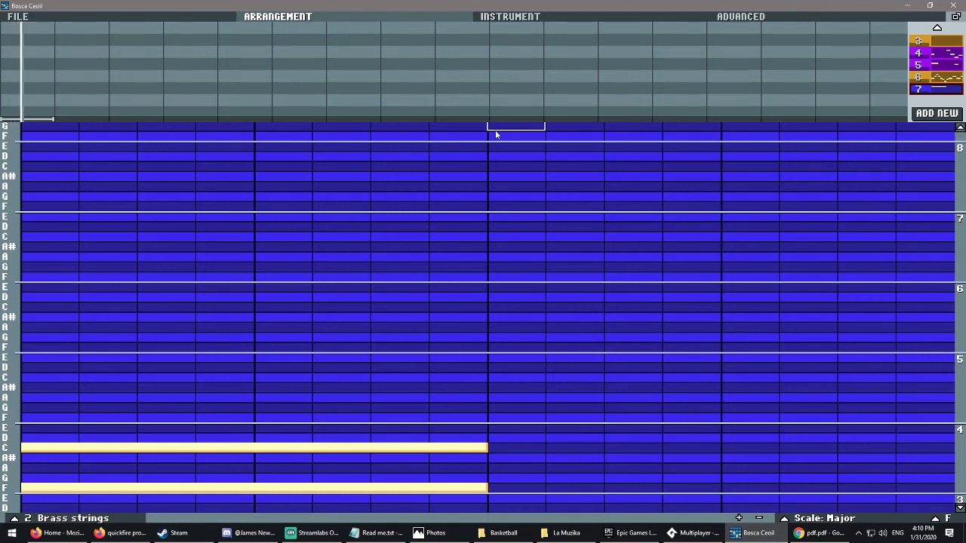
pyautogui.click(936, 29)
pyautogui.click(939, 54)
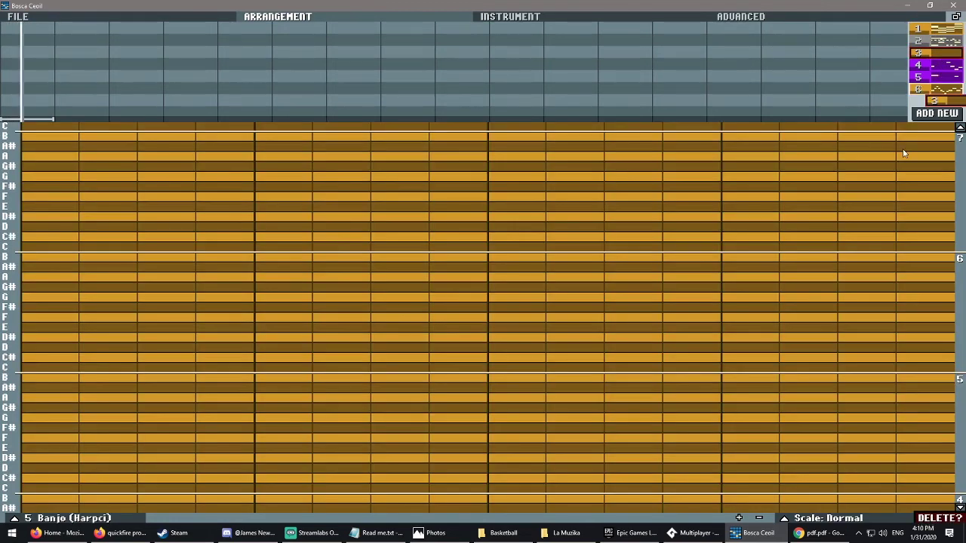
pyautogui.click(938, 518)
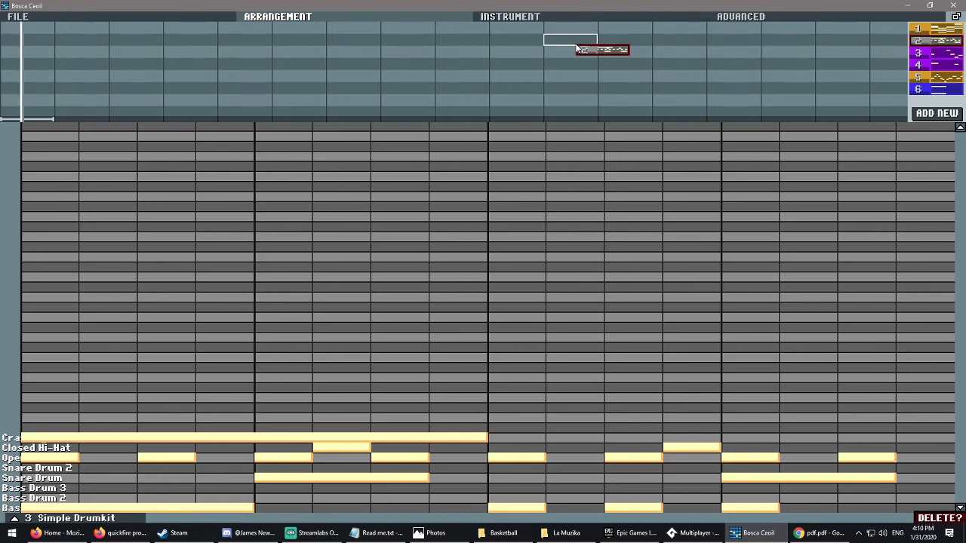
# Step: Place drum pattern 2 in bars 1 and 3 and guitar pattern 1 in bars 2 and 4, and loop all four bars
pyautogui.moveTo(26, 34); pyautogui.dragTo(22, 30)
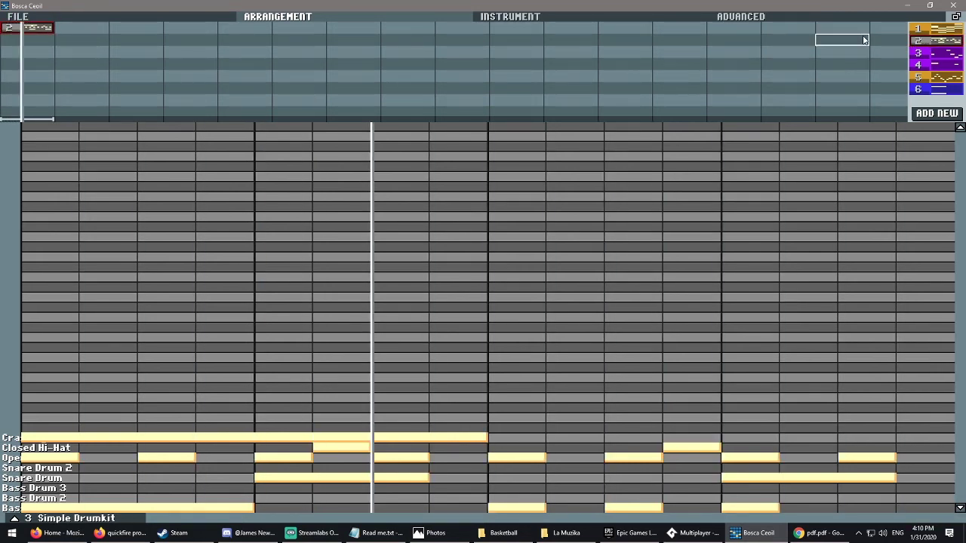
pyautogui.moveTo(936, 29); pyautogui.dragTo(258, 25)
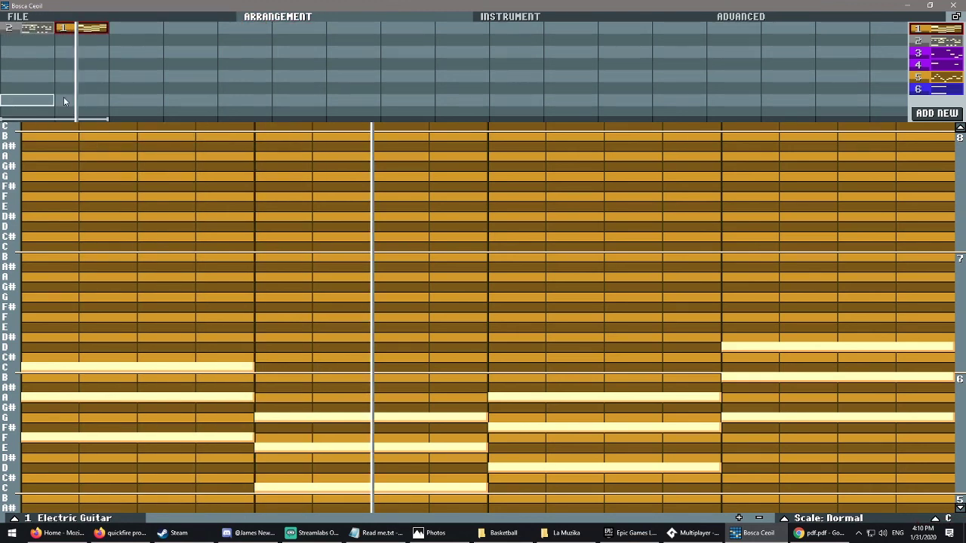
pyautogui.moveTo(930, 41); pyautogui.dragTo(136, 29)
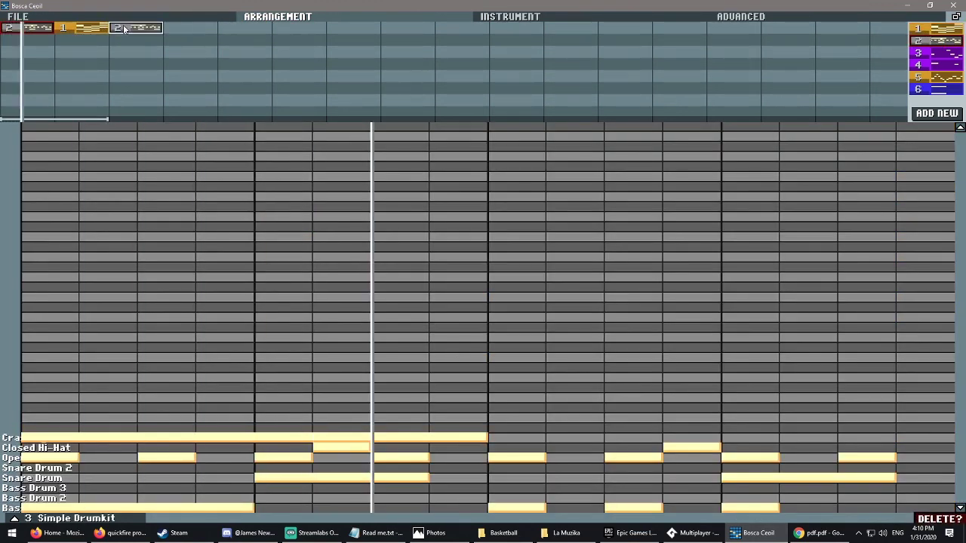
pyautogui.moveTo(929, 30); pyautogui.dragTo(190, 29)
pyautogui.click(182, 118)
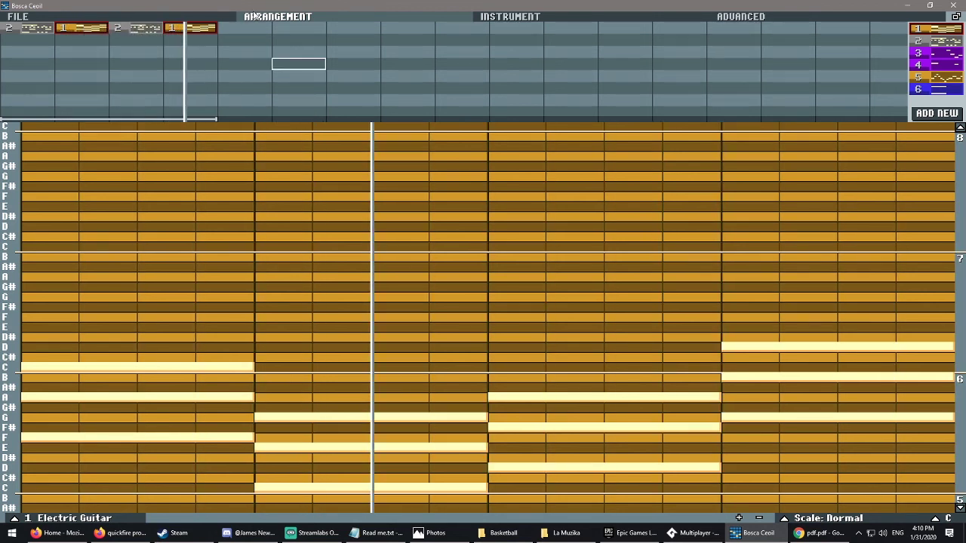
# Step: Extend the loop to eight bars and layer the drum, guitar and flute patterns 2, 1 and 3 in each of bars 5 to 8
pyautogui.click(420, 121)
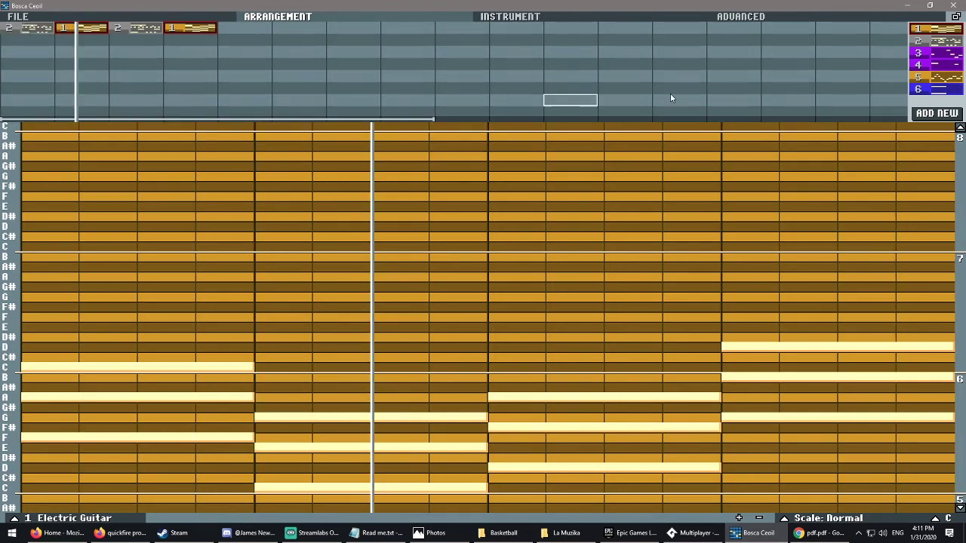
pyautogui.moveTo(938, 42); pyautogui.dragTo(244, 28)
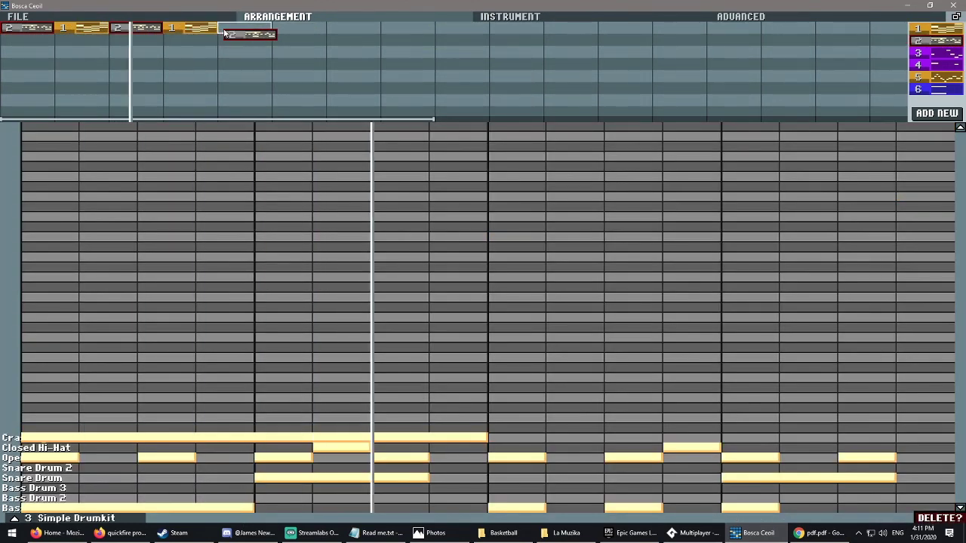
pyautogui.moveTo(936, 29); pyautogui.dragTo(245, 39)
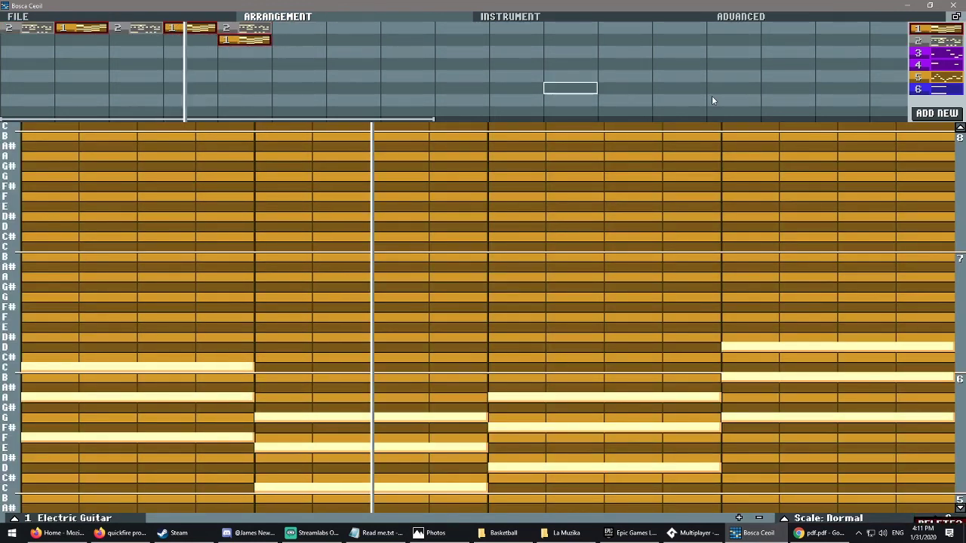
pyautogui.moveTo(937, 77); pyautogui.dragTo(392, 51)
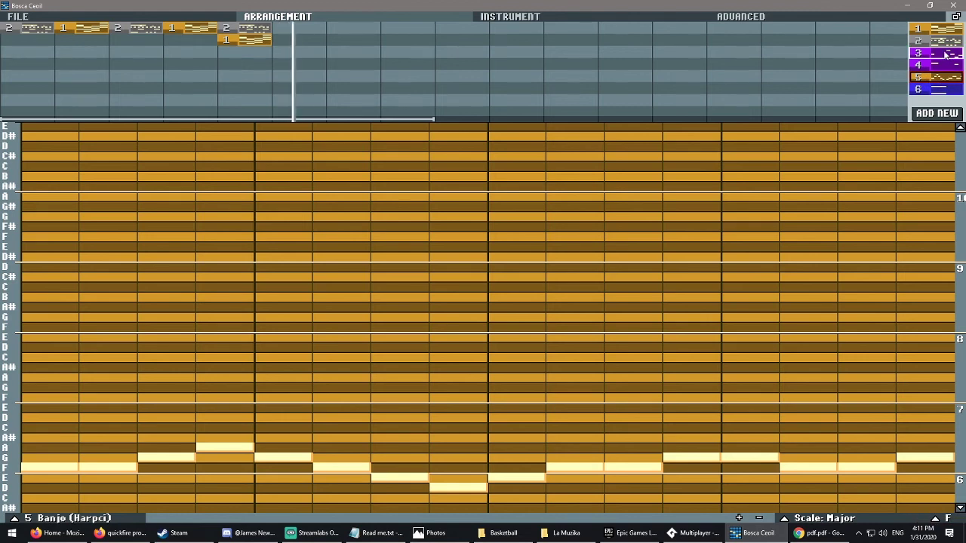
pyautogui.moveTo(947, 53); pyautogui.dragTo(416, 55)
pyautogui.moveTo(243, 27); pyautogui.dragTo(294, 62)
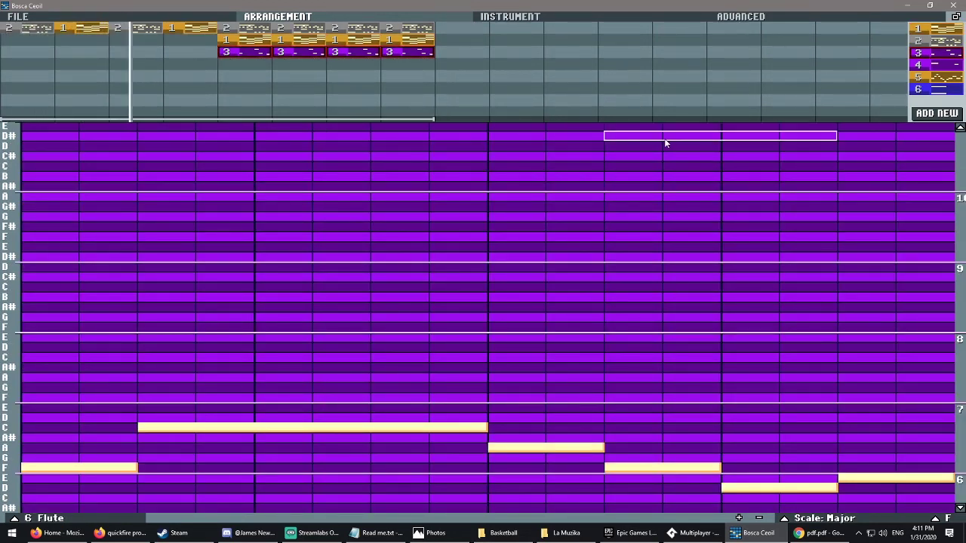
# Step: Try looping only bar 12, and reset the loop to bars 1 to 8
pyautogui.moveTo(629, 117); pyautogui.dragTo(373, 119)
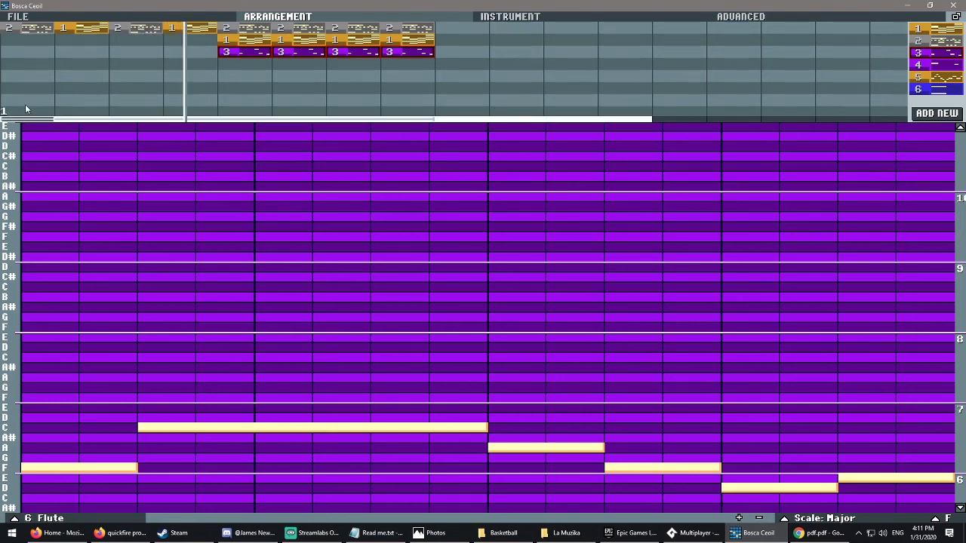
pyautogui.moveTo(25, 110); pyautogui.dragTo(28, 119)
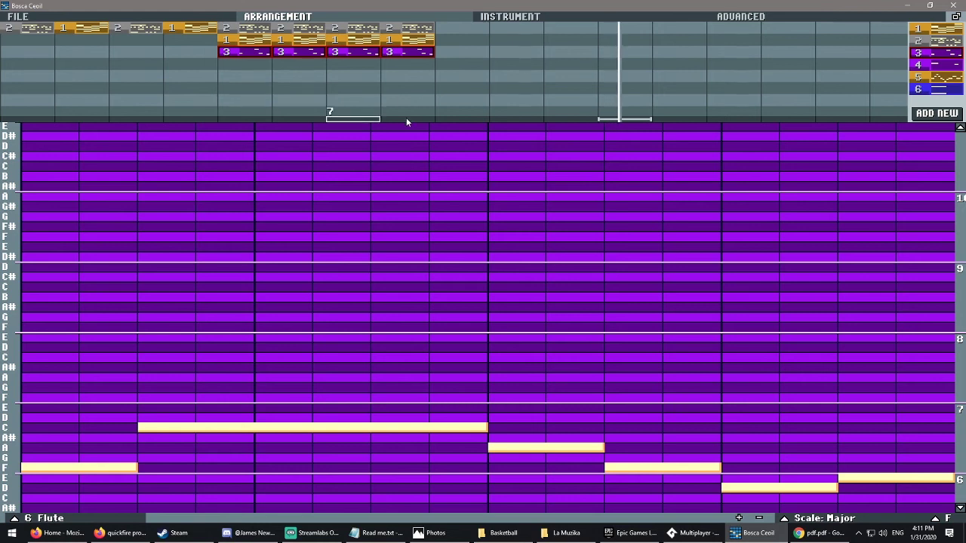
pyautogui.moveTo(2, 112); pyautogui.dragTo(5, 113)
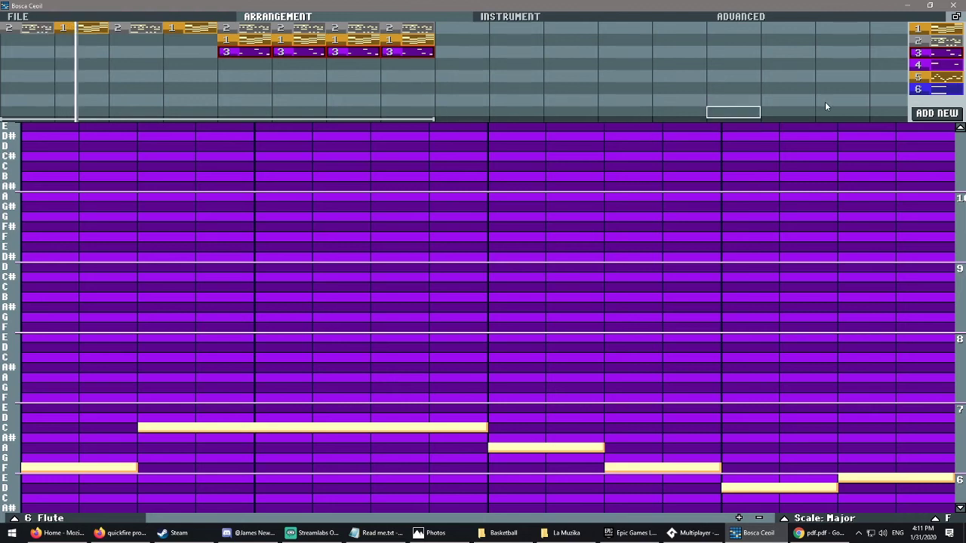
# Step: Layer brass pattern 6, banjo pattern 5, drum pattern 2, guitar pattern 1 and flute pattern 3 in bar 9
pyautogui.moveTo(938, 97); pyautogui.dragTo(491, 78)
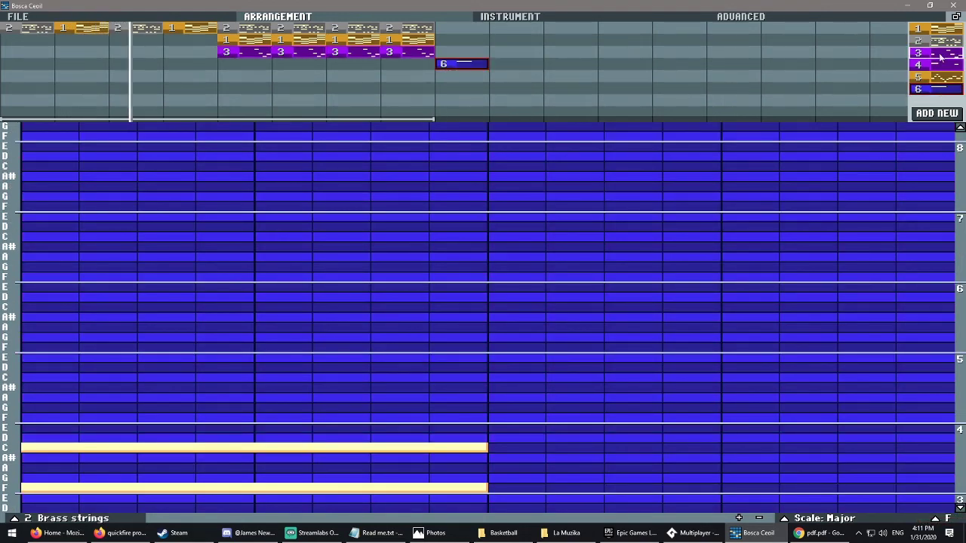
pyautogui.moveTo(933, 80); pyautogui.dragTo(455, 82)
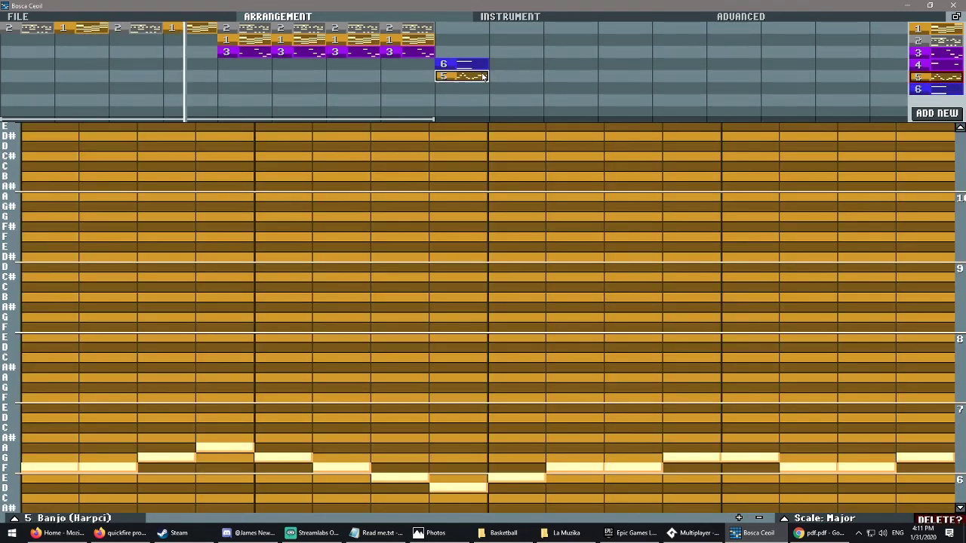
pyautogui.moveTo(936, 40); pyautogui.dragTo(461, 30)
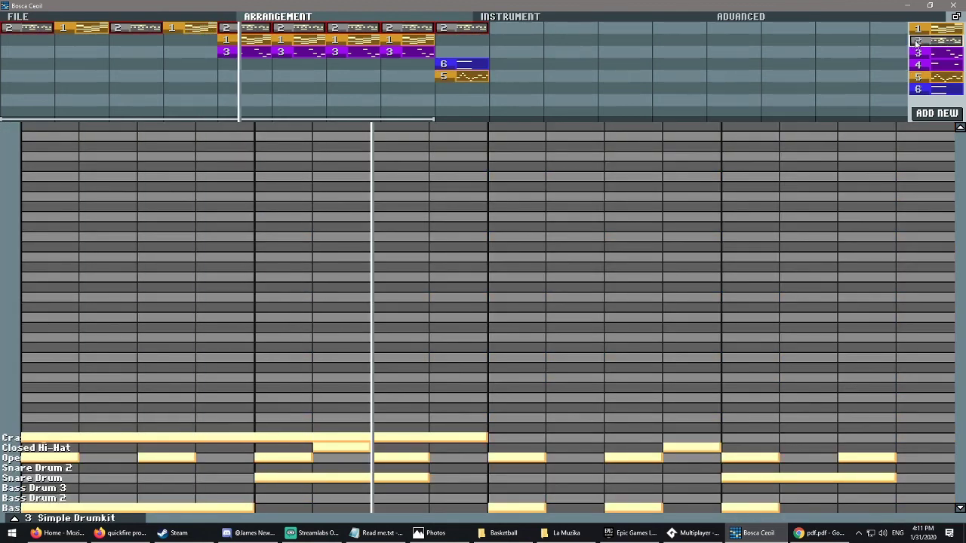
pyautogui.moveTo(934, 28); pyautogui.dragTo(462, 38)
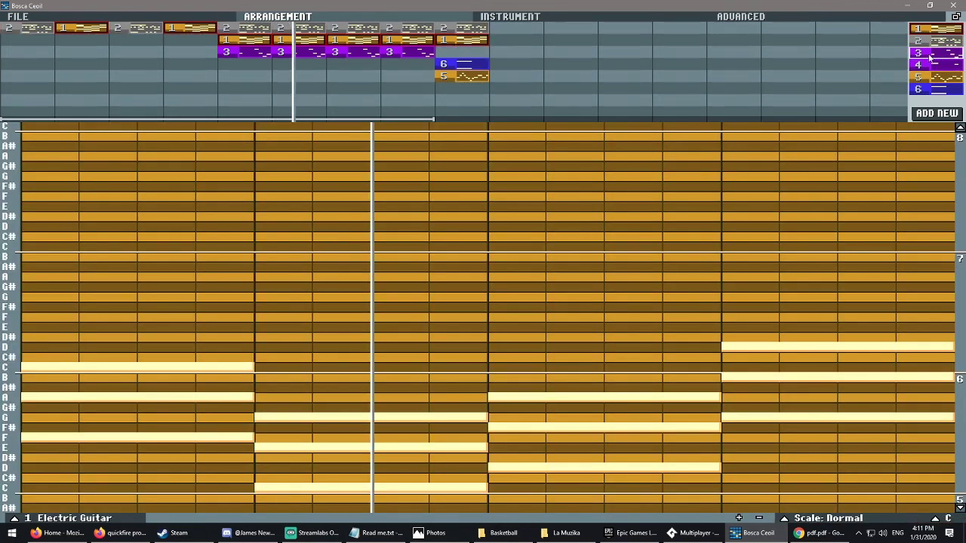
pyautogui.moveTo(934, 53); pyautogui.dragTo(482, 51)
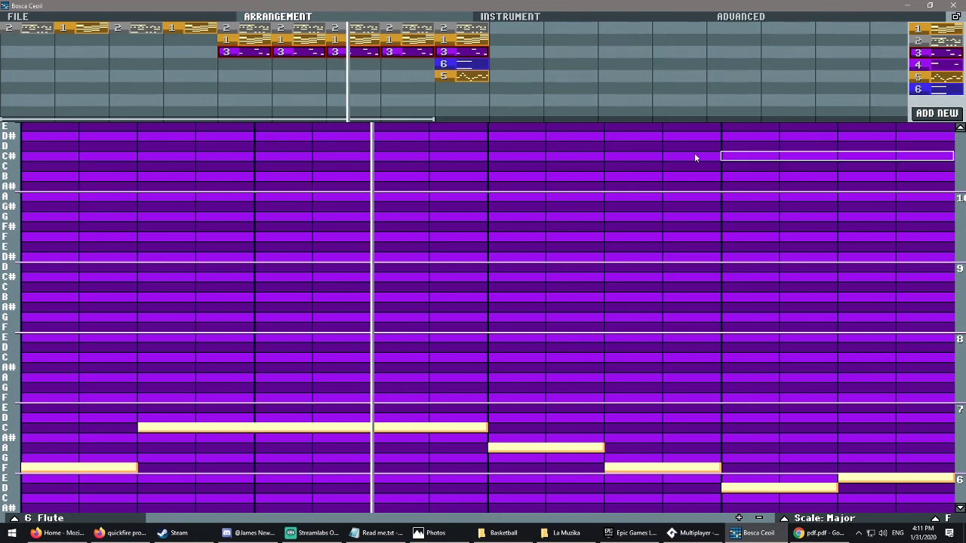
# Step: Repeat bar 9's full stack of patterns 2, 1, 3, 6 and 5 in bars 10 to 12, and loop bars 9 to 11
pyautogui.moveTo(943, 76); pyautogui.dragTo(506, 83)
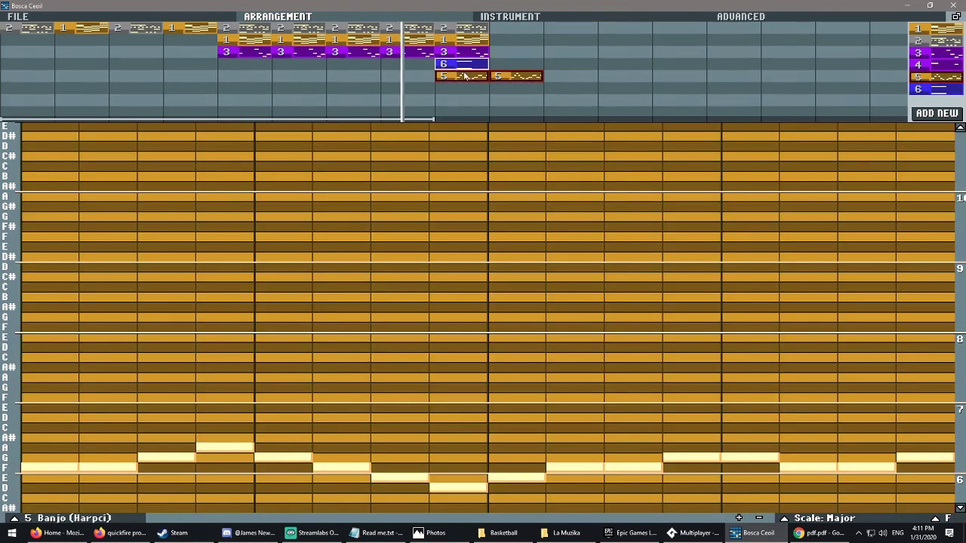
pyautogui.moveTo(441, 118); pyautogui.dragTo(592, 118)
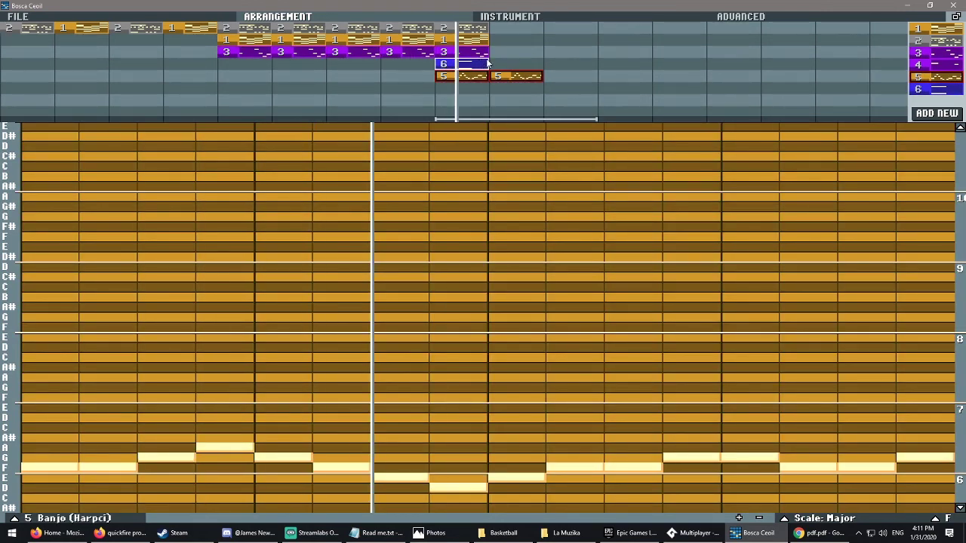
pyautogui.moveTo(462, 63); pyautogui.dragTo(517, 52)
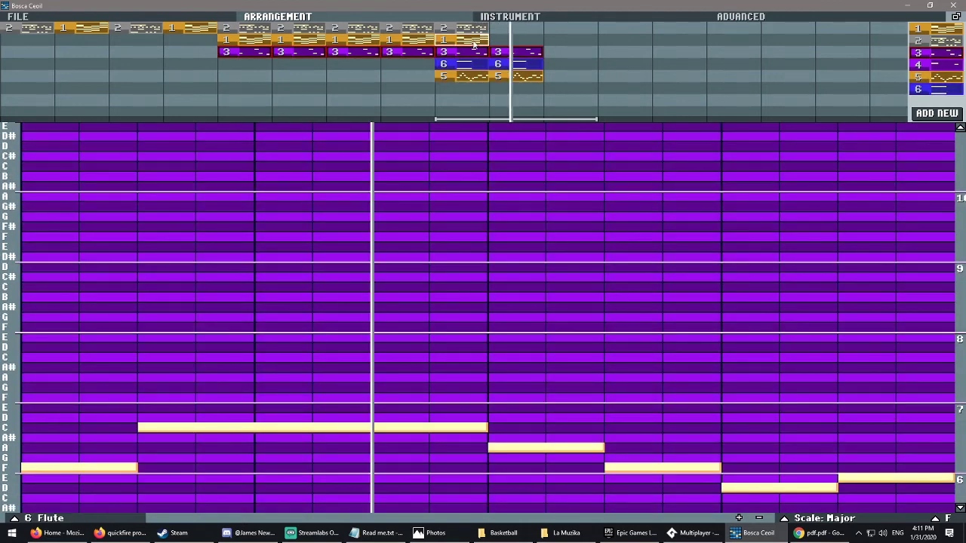
pyautogui.moveTo(462, 39); pyautogui.dragTo(498, 34)
pyautogui.moveTo(518, 76); pyautogui.dragTo(555, 76)
pyautogui.moveTo(571, 75); pyautogui.dragTo(623, 75)
pyautogui.moveTo(516, 63); pyautogui.dragTo(610, 58)
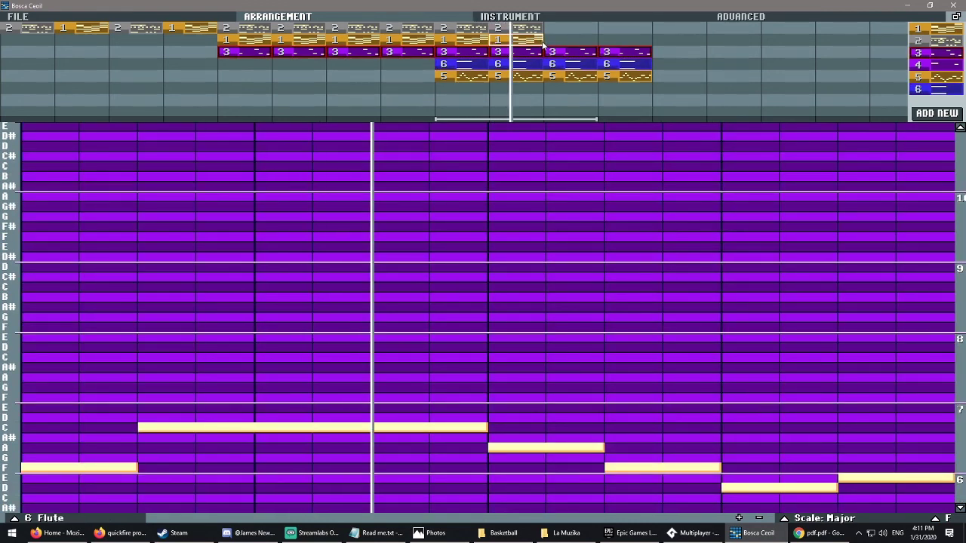
pyautogui.moveTo(521, 39); pyautogui.dragTo(581, 47)
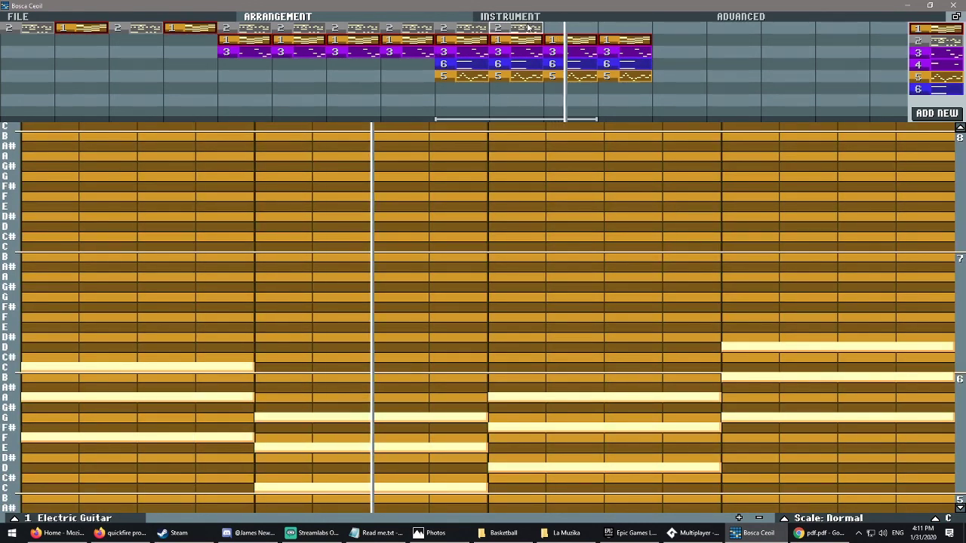
pyautogui.moveTo(521, 28); pyautogui.dragTo(623, 28)
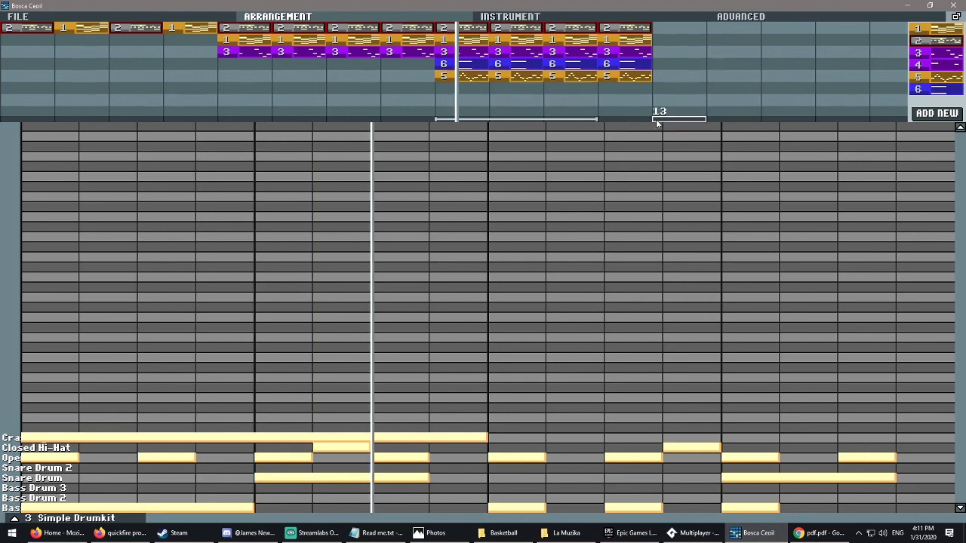
# Step: Set the loop to bars 1 to 15 and place drum pattern 2 and guitar pattern 1 in bars 13 and 14
pyautogui.moveTo(801, 119); pyautogui.dragTo(78, 108)
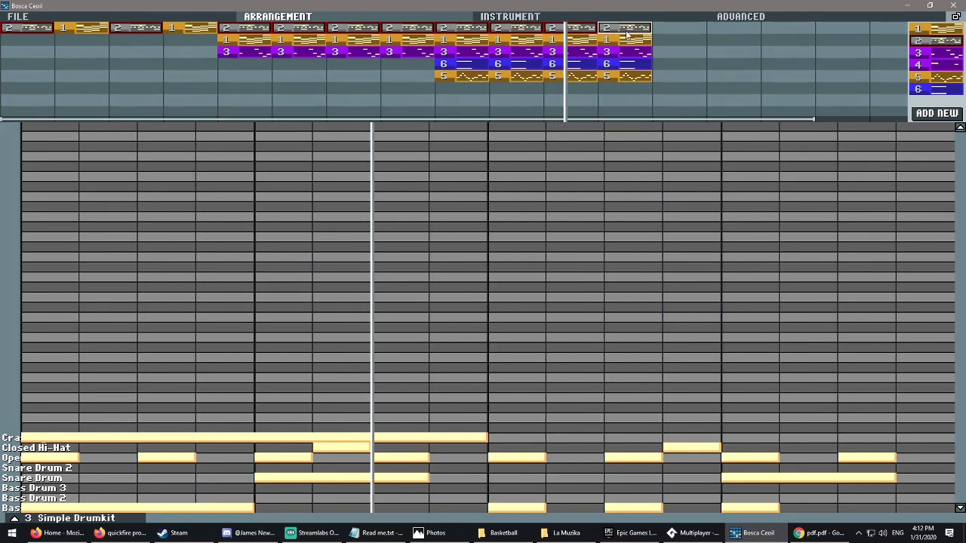
pyautogui.click(655, 33)
pyautogui.click(655, 33)
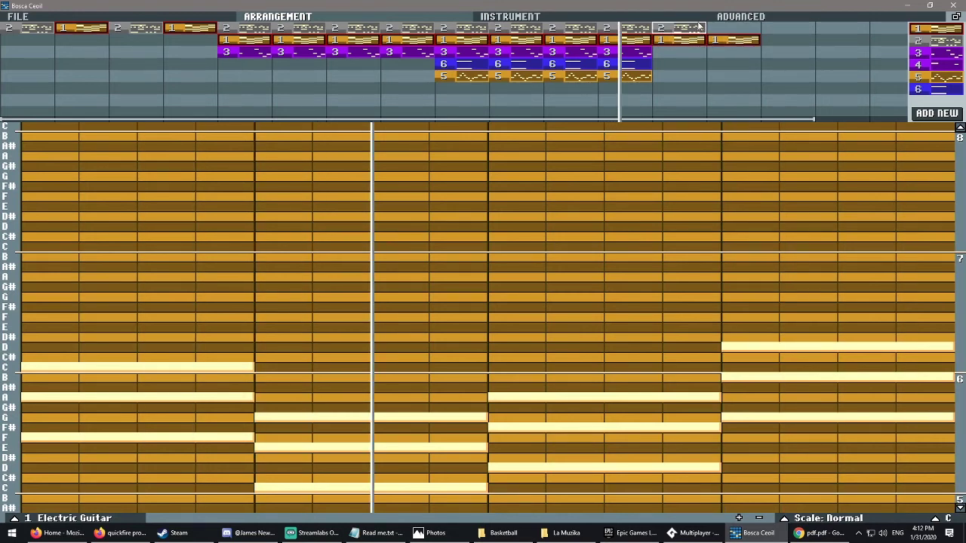
pyautogui.click(702, 18)
pyautogui.click(411, 14)
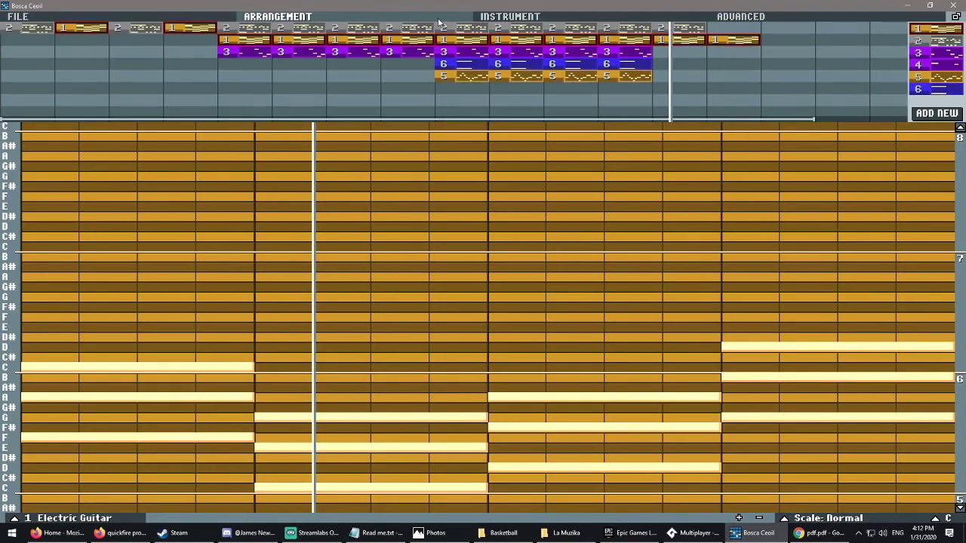
pyautogui.click(669, 30)
pyautogui.click(717, 30)
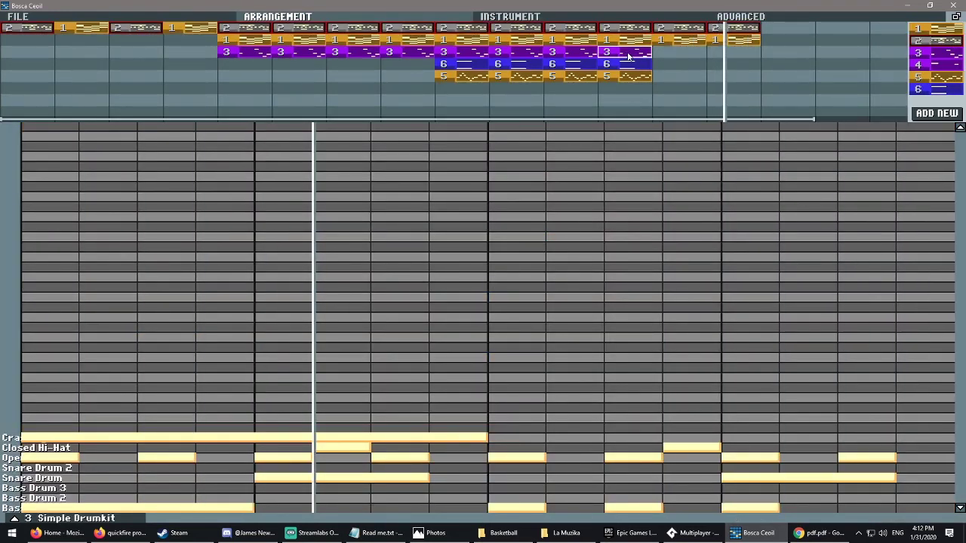
# Step: Layer flute pattern 3, guitar pattern 1 and drum pattern 2 in bar 15
pyautogui.moveTo(673, 56); pyautogui.dragTo(744, 55)
pyautogui.click(745, 41)
pyautogui.click(785, 39)
pyautogui.click(732, 28)
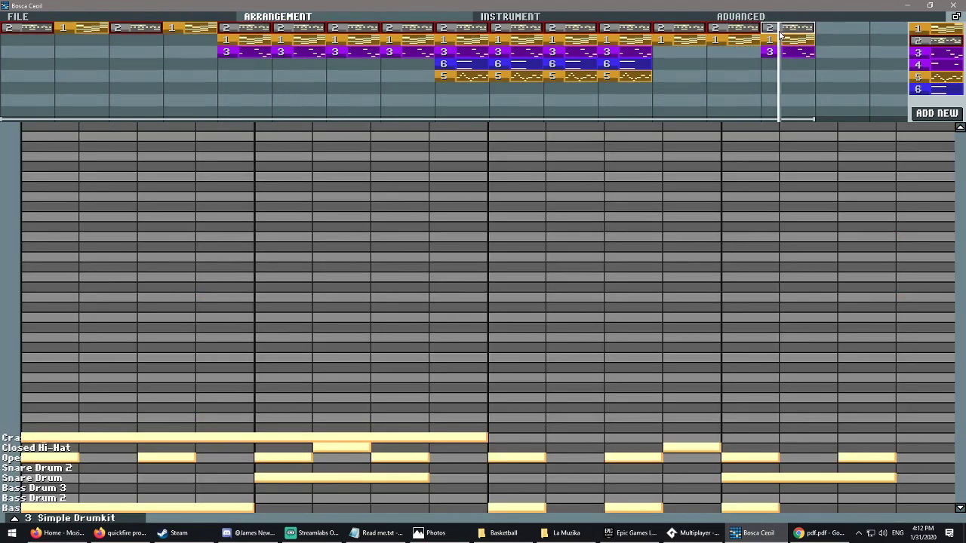
pyautogui.click(785, 28)
# Step: Set the loop to bars 3 to 16 and layer drum pattern 2, guitar pattern 1 and flute pattern 3 in bar 16
pyautogui.moveTo(845, 118); pyautogui.dragTo(129, 114)
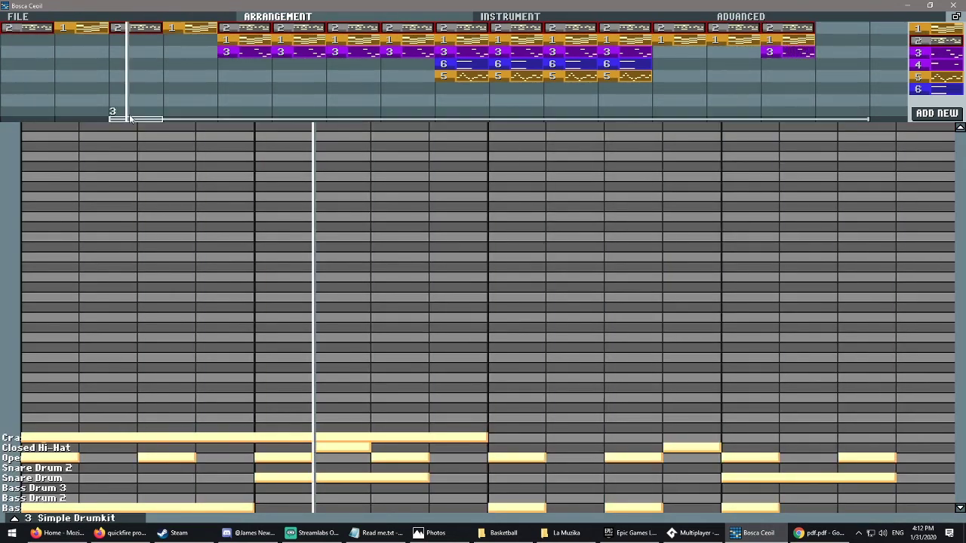
pyautogui.click(823, 30)
pyautogui.click(770, 39)
pyautogui.click(822, 39)
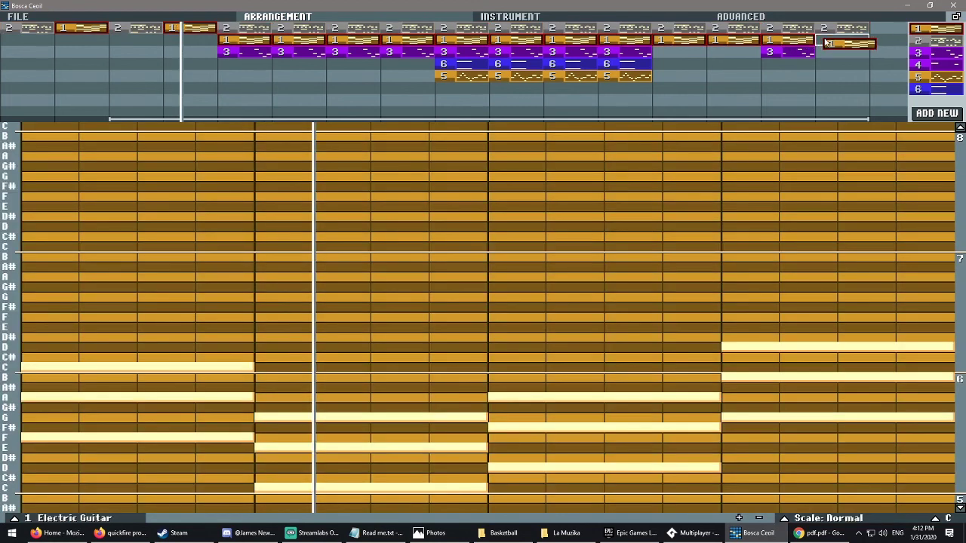
pyautogui.click(813, 51)
pyautogui.click(803, 51)
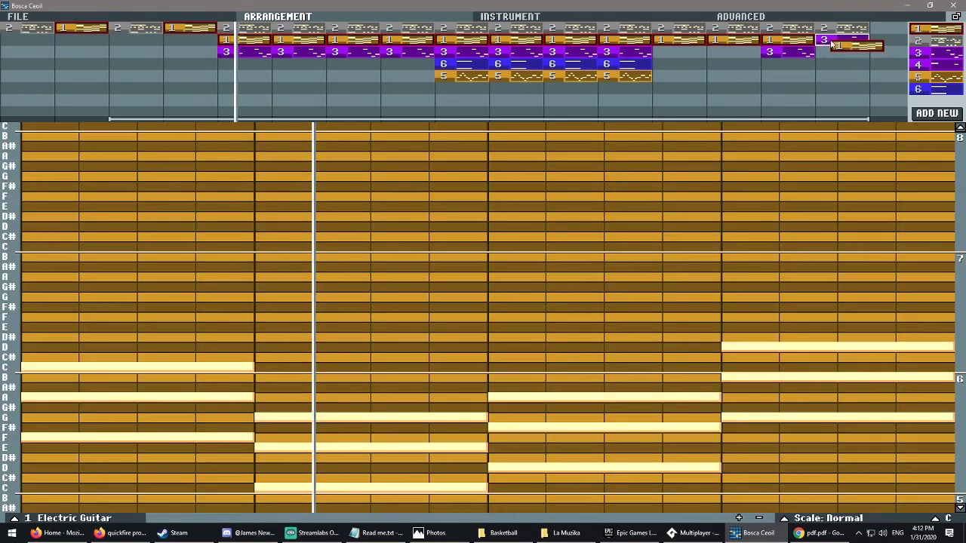
# Step: Add brass pattern 6 and banjo pattern 5 to bars 15 and 16
pyautogui.moveTo(640, 68); pyautogui.dragTo(769, 68)
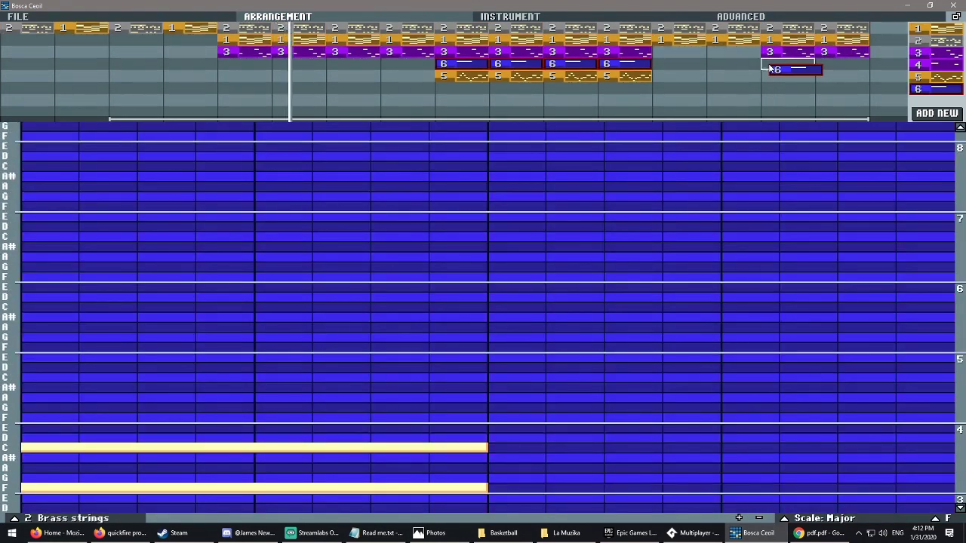
pyautogui.click(649, 84)
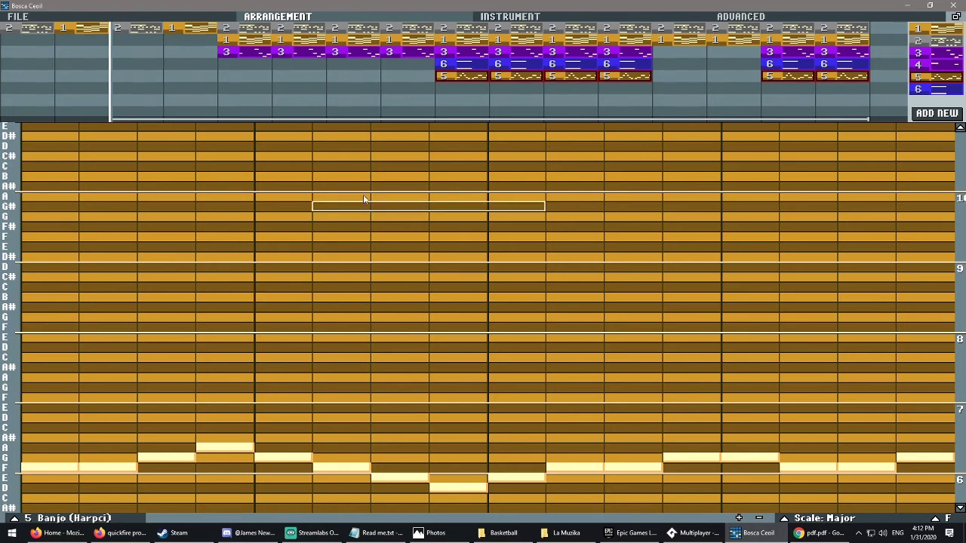
# Step: Place drum pattern 2 and guitar pattern 1 in bar 17
pyautogui.click(921, 30)
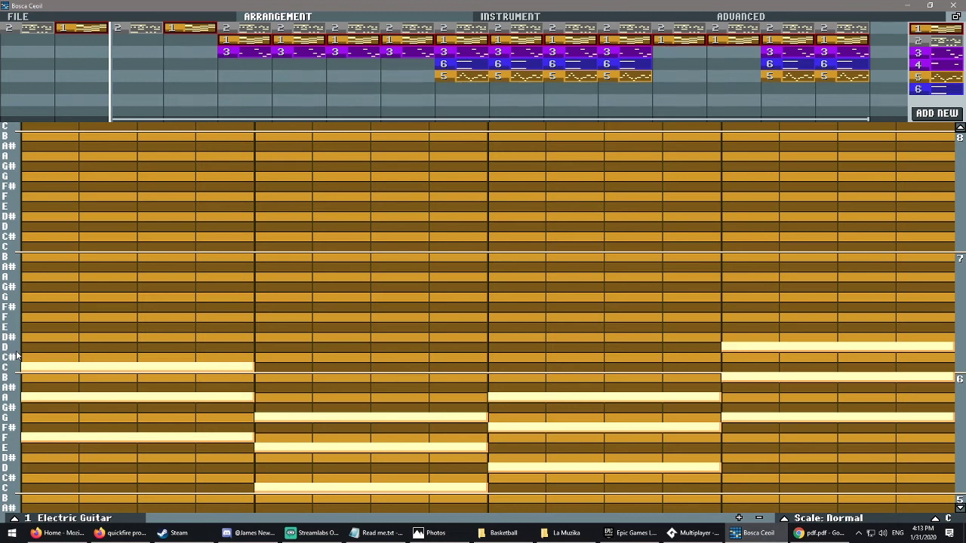
pyautogui.click(842, 28)
pyautogui.click(888, 28)
pyautogui.click(843, 39)
pyautogui.click(888, 39)
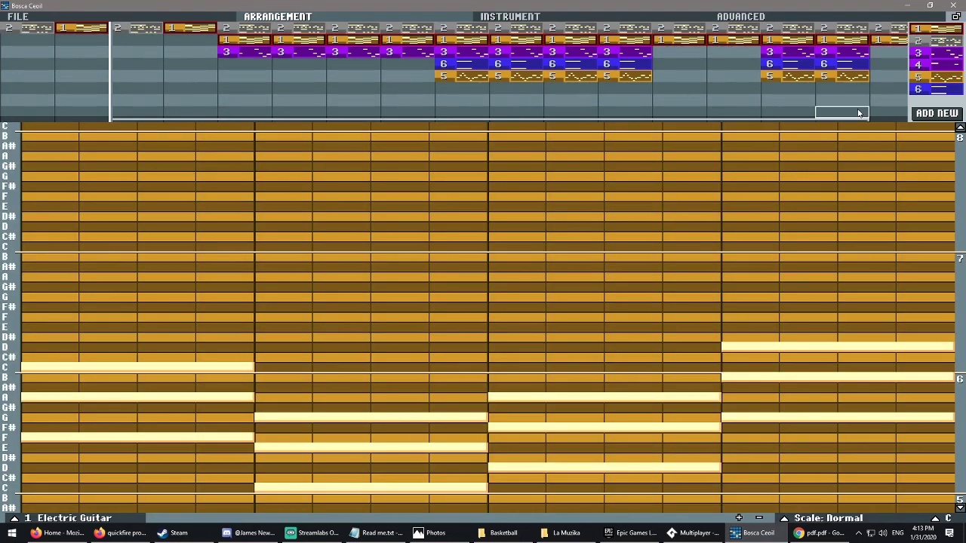
# Step: Add drum pattern 2 to bars 18 to 20 and guitar pattern 1 to bar 18, and loop bars 17 to 20
pyautogui.scroll(-2, 841, 98)
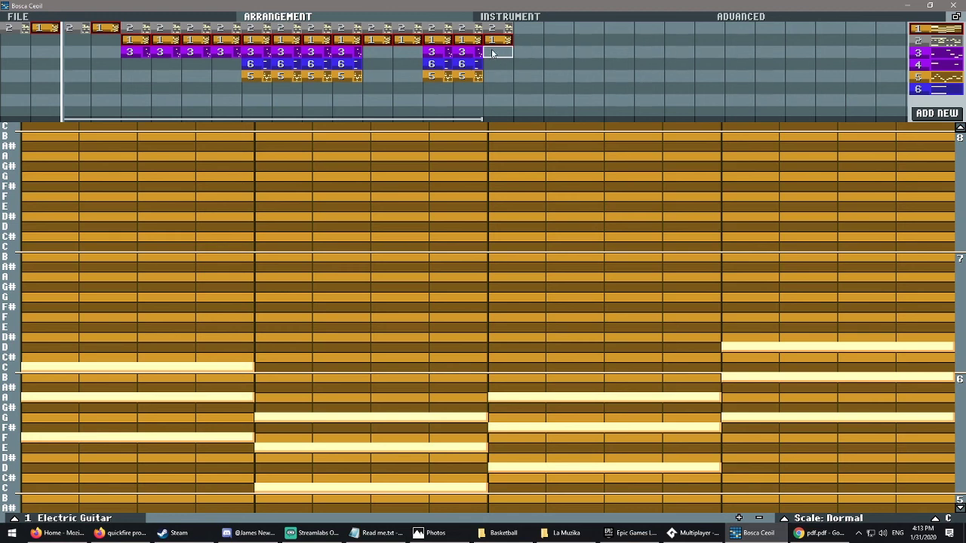
pyautogui.moveTo(504, 30); pyautogui.dragTo(587, 33)
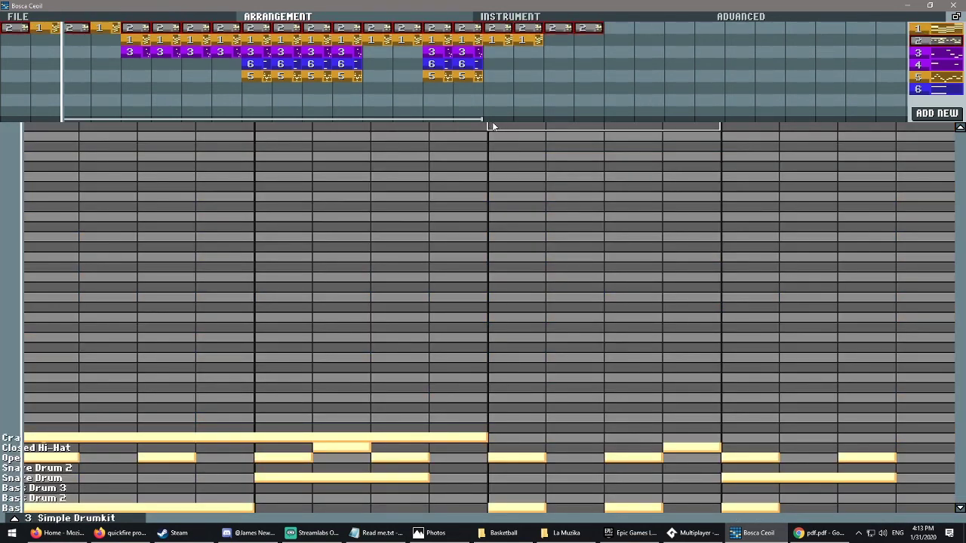
pyautogui.moveTo(492, 122); pyautogui.dragTo(592, 120)
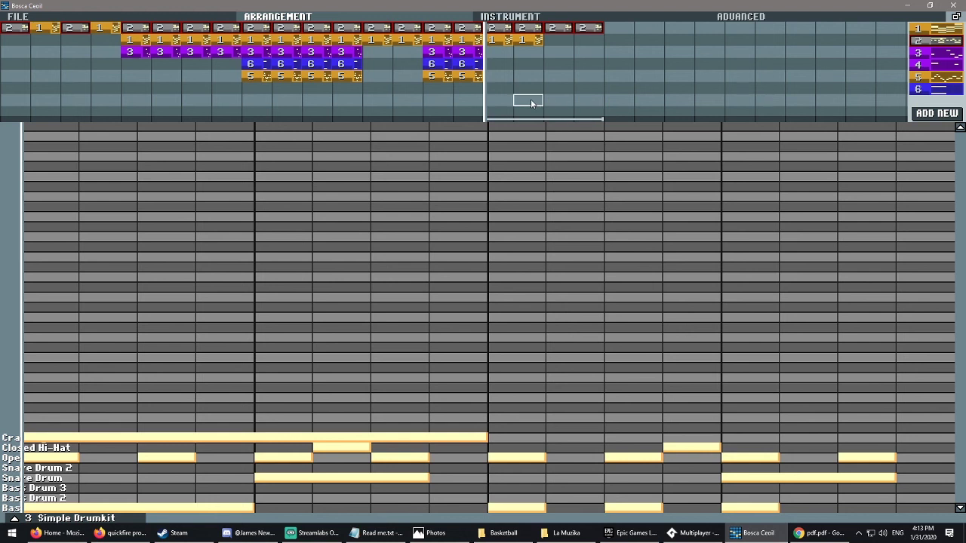
# Step: Play the looped ending, stop playback, and review the notes of guitar pattern 1 and flute pattern 3
pyautogui.press('space')
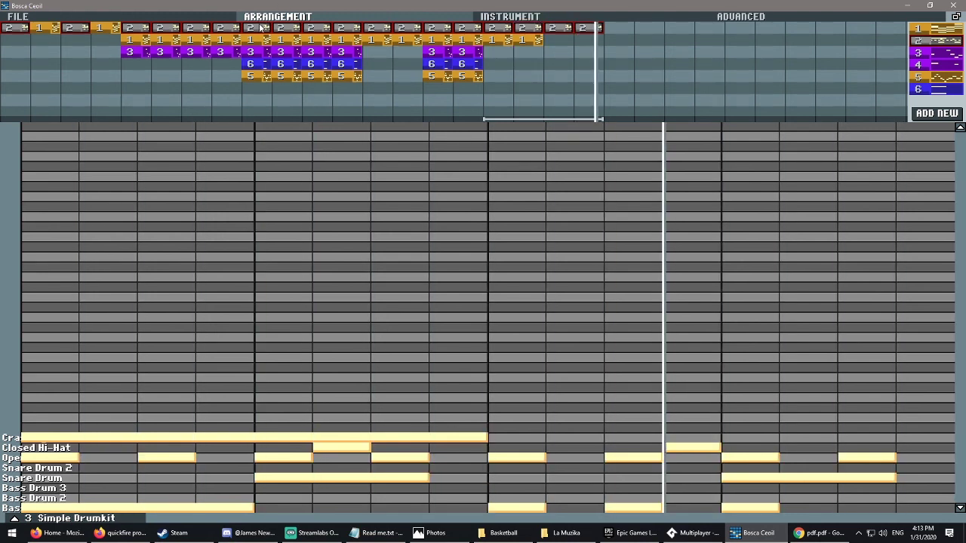
pyautogui.press('space')
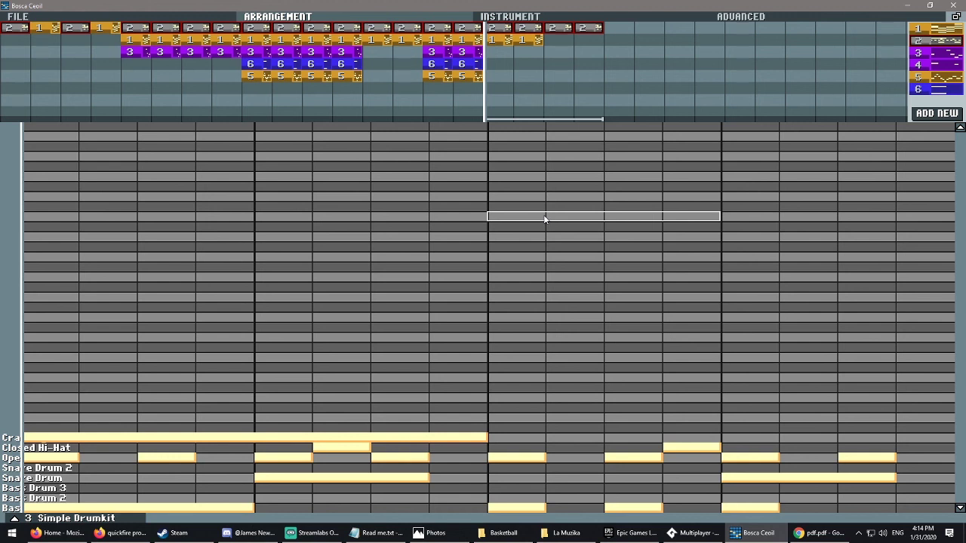
pyautogui.click(372, 41)
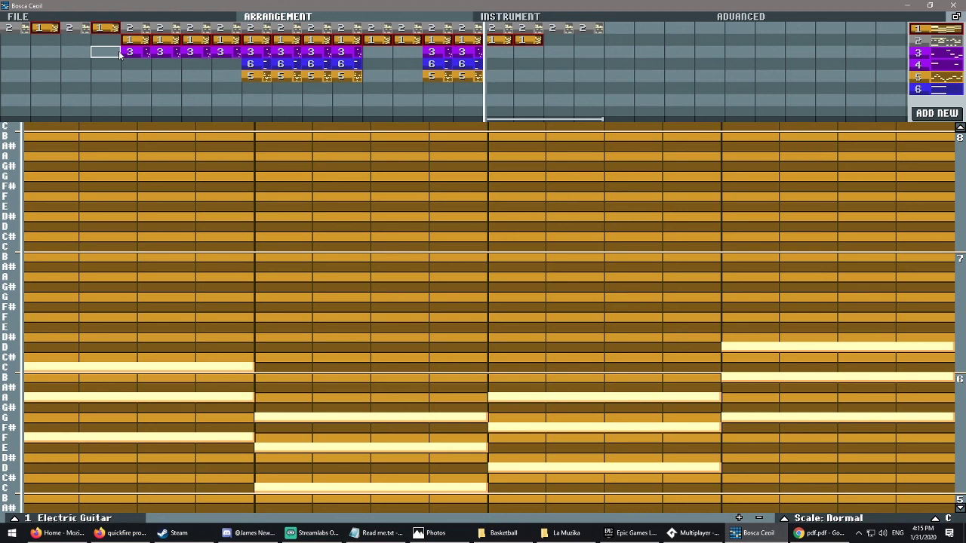
pyautogui.click(934, 52)
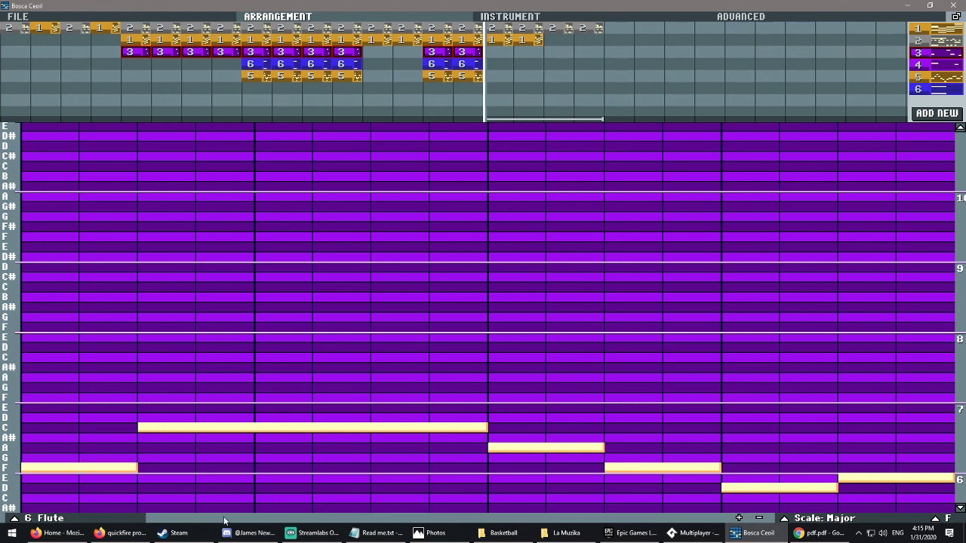
pyautogui.click(193, 40)
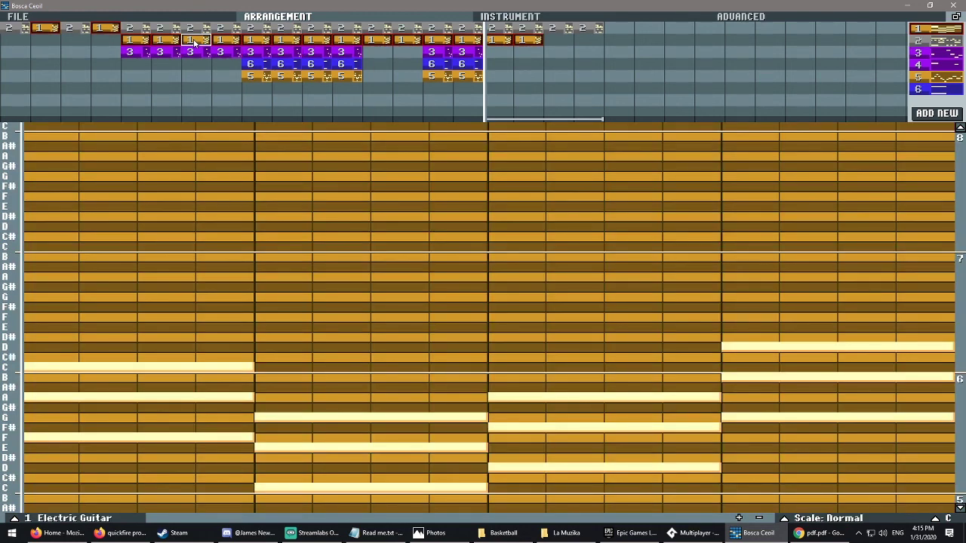